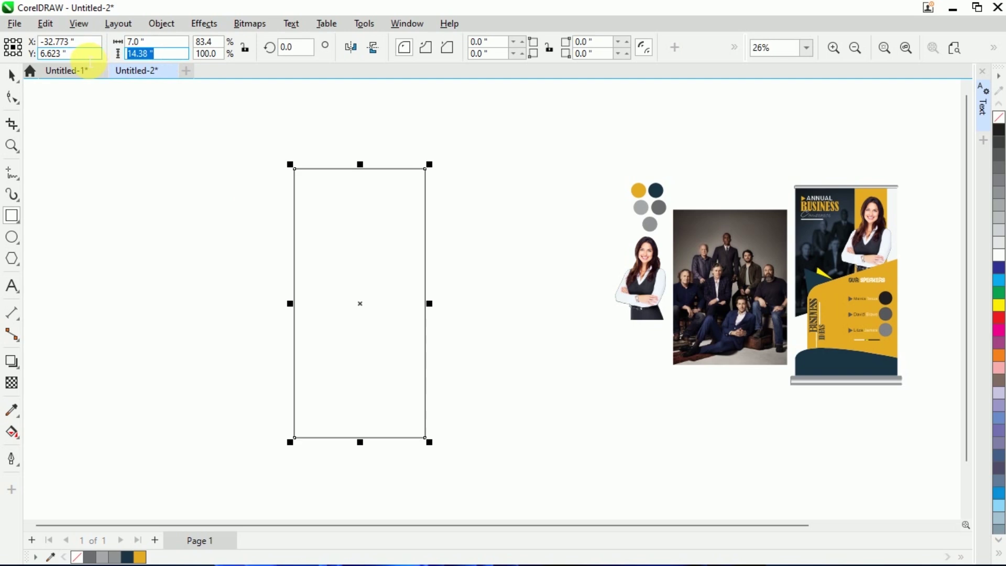
# - Set the rectangle's height to 14 inches and shift it slightly toward the reference artwork
pyautogui.write('12')
pyautogui.press('Return')
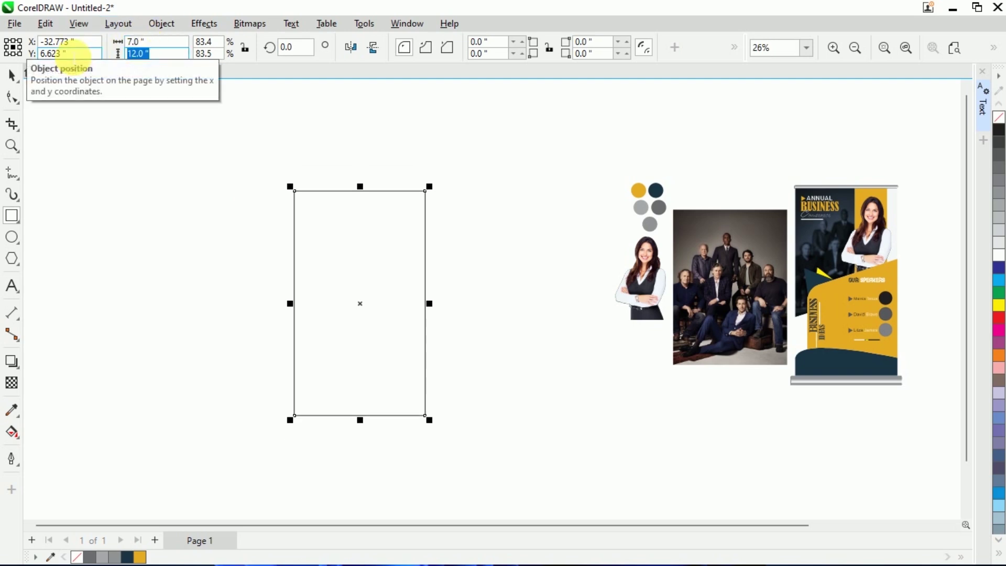
pyautogui.write('14')
pyautogui.press('Return')
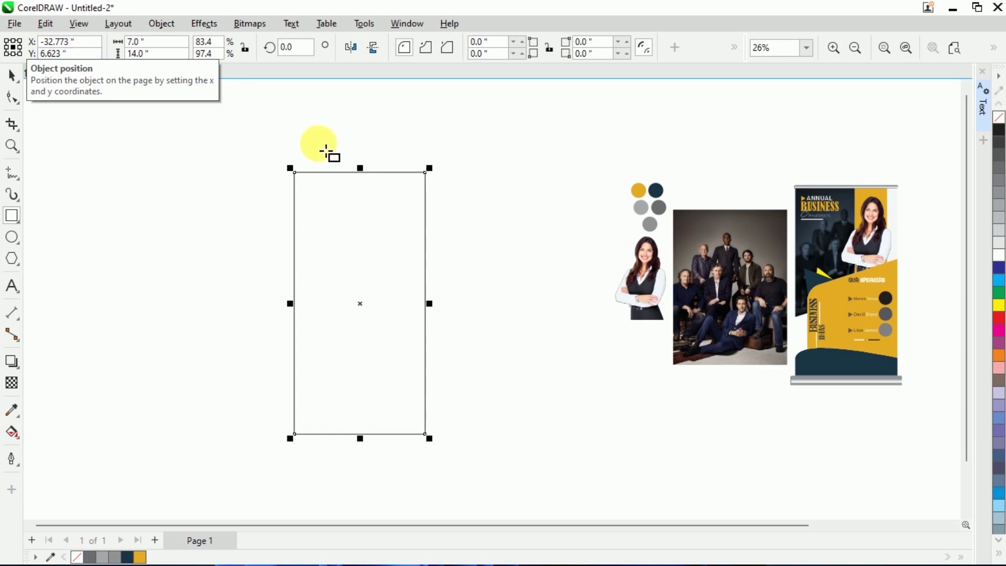
pyautogui.moveTo(332, 240); pyautogui.dragTo(359, 236)
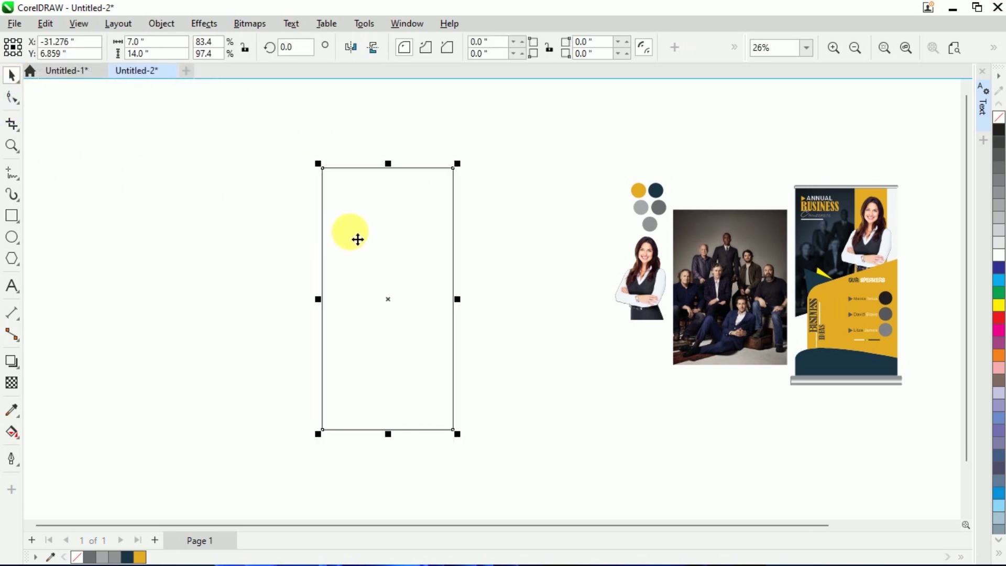
pyautogui.click(581, 255)
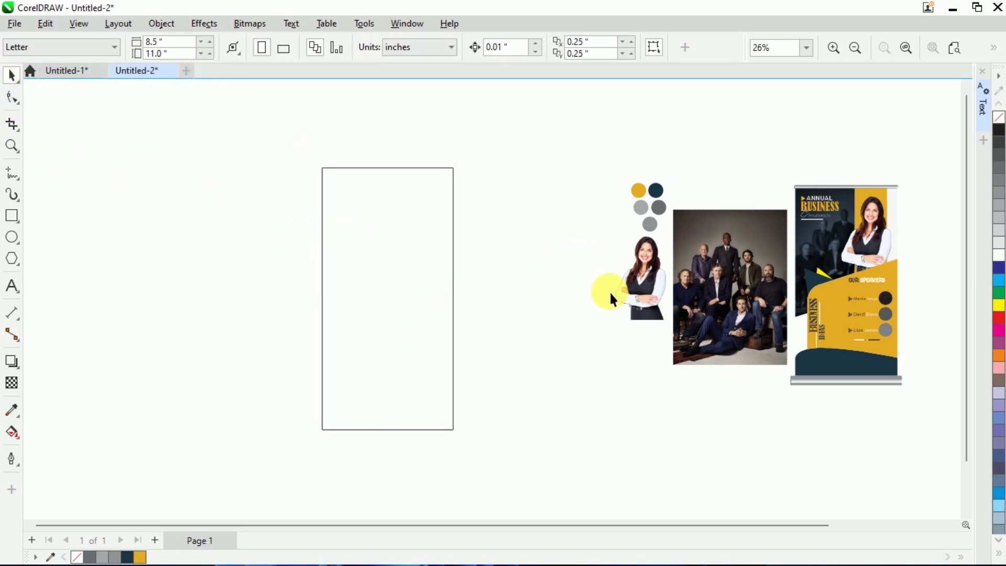
# - Draw a straight diagonal line about 9.15 by 4.65 inches, rising across the rectangle to its right edge
pyautogui.click(11, 173)
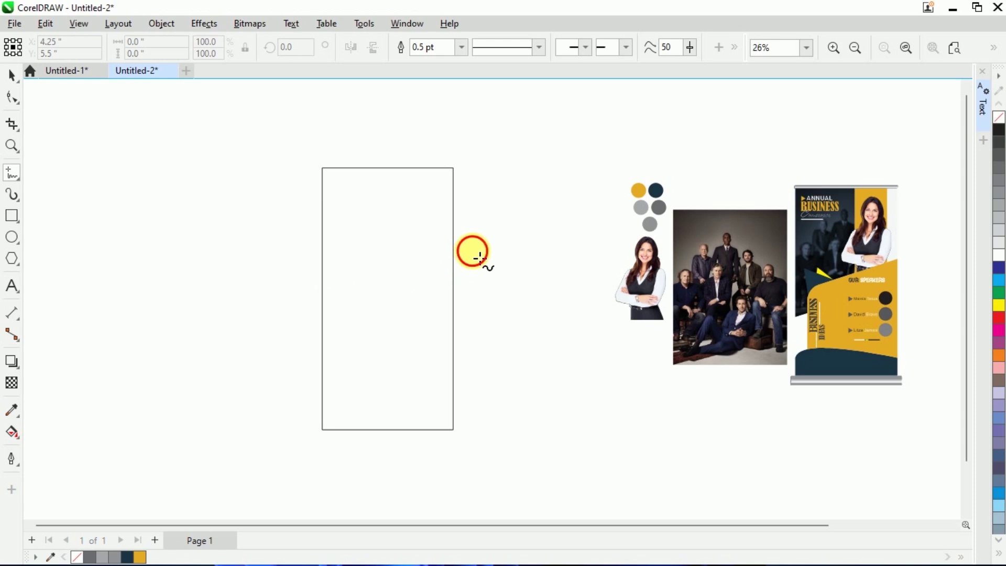
pyautogui.moveTo(479, 257); pyautogui.dragTo(274, 385)
pyautogui.hotkey('ctrl', 'z')
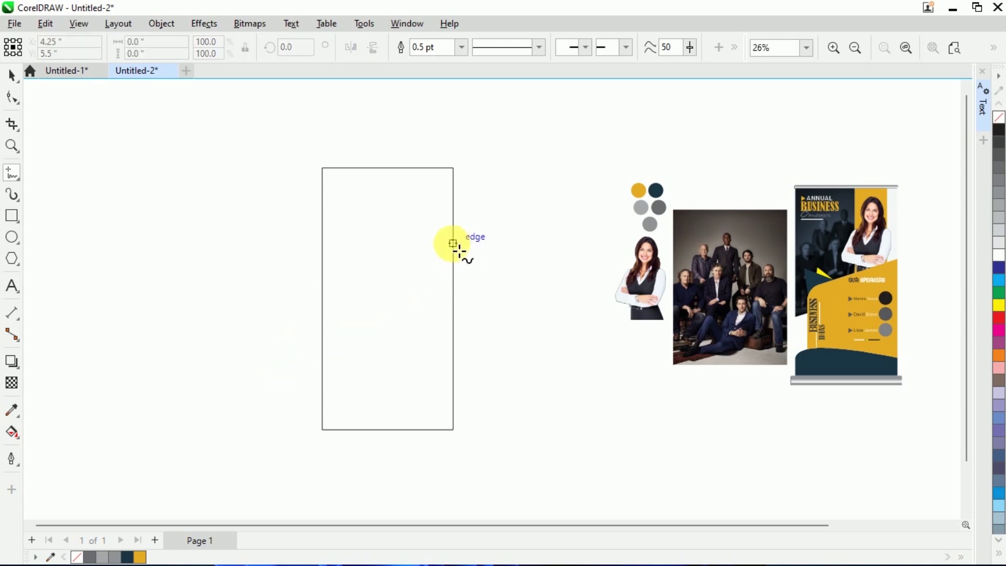
pyautogui.click(454, 242)
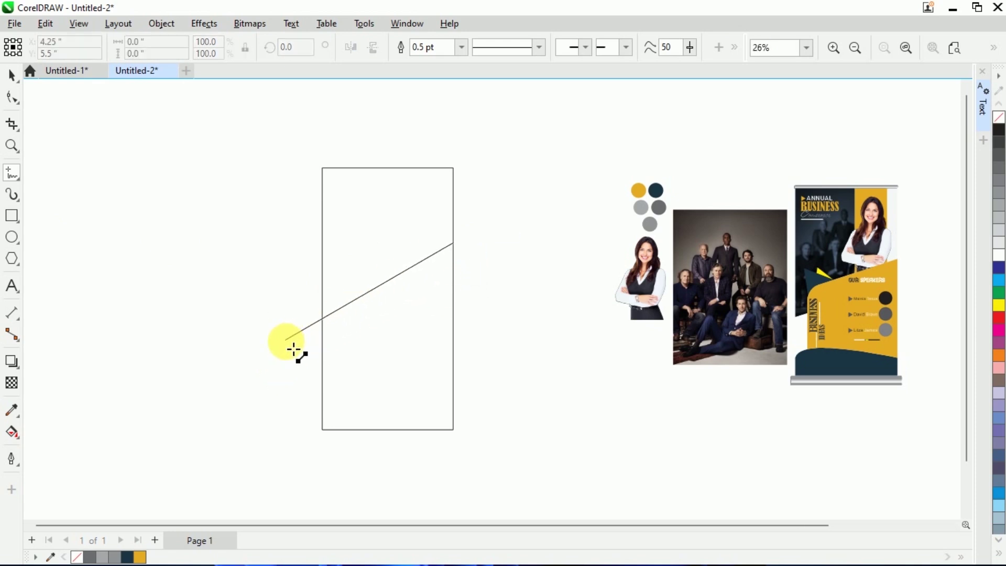
pyautogui.click(282, 330)
pyautogui.press('space')
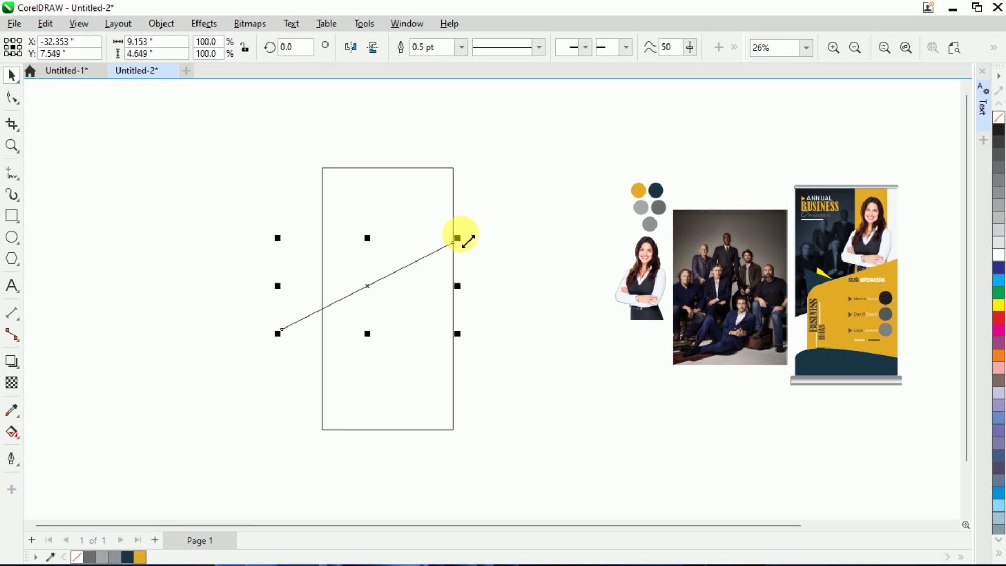
# - Enlarge the diagonal line to about 10.3 by 5.2 inches and lower it so it crosses both sides of the rectangle
pyautogui.moveTo(457, 238); pyautogui.dragTo(482, 227)
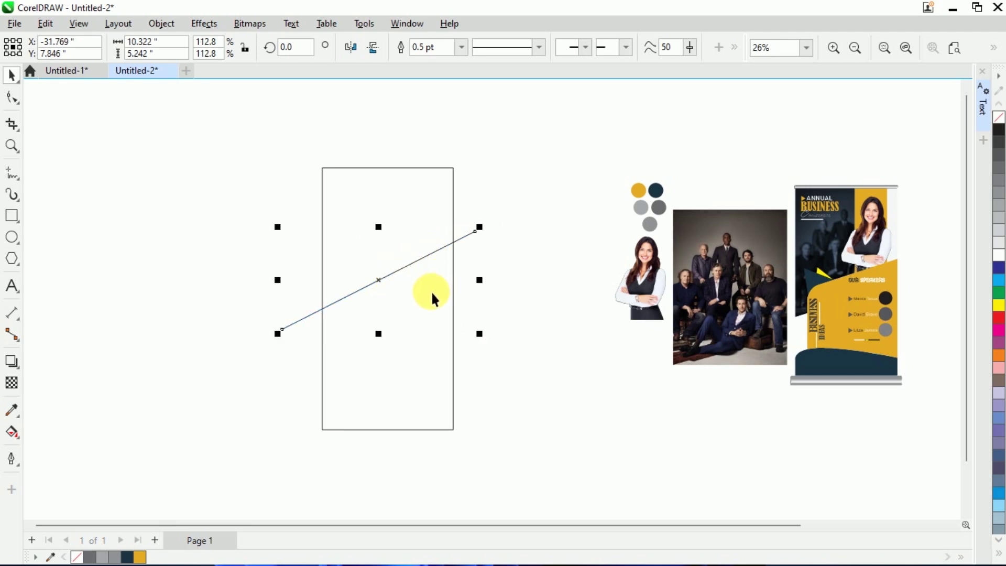
pyautogui.moveTo(393, 284); pyautogui.dragTo(378, 293)
pyautogui.click(505, 259)
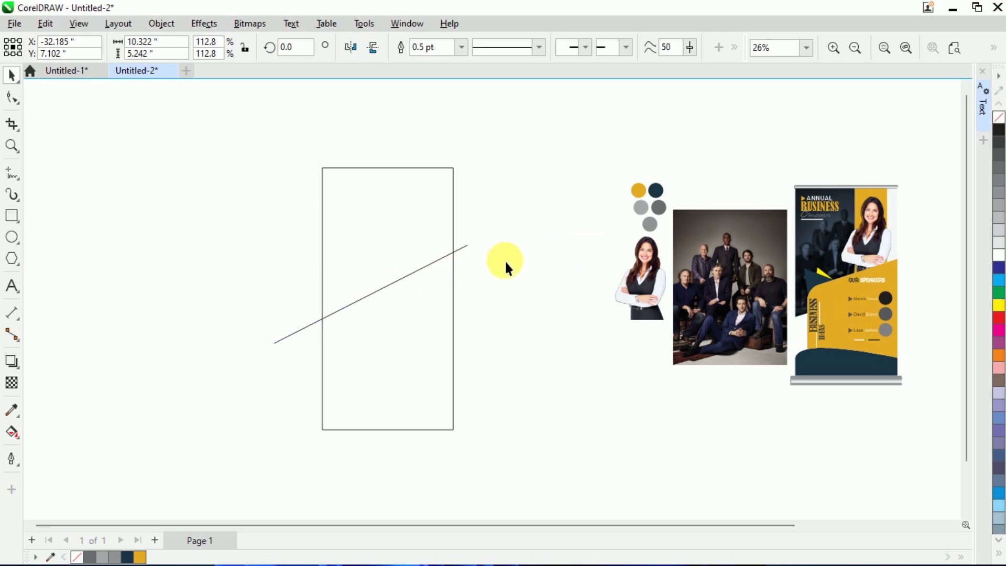
# - Draw a vertical line 14 inches long over the rectangle's full height and place two instances of it in the right half
pyautogui.click(12, 173)
pyautogui.click(363, 176)
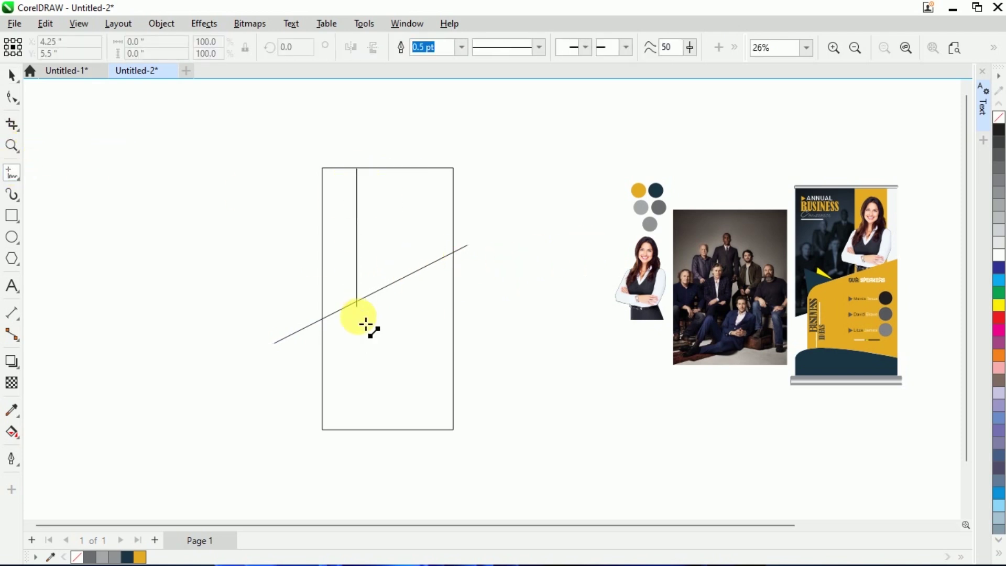
pyautogui.click(363, 437)
pyautogui.press('space')
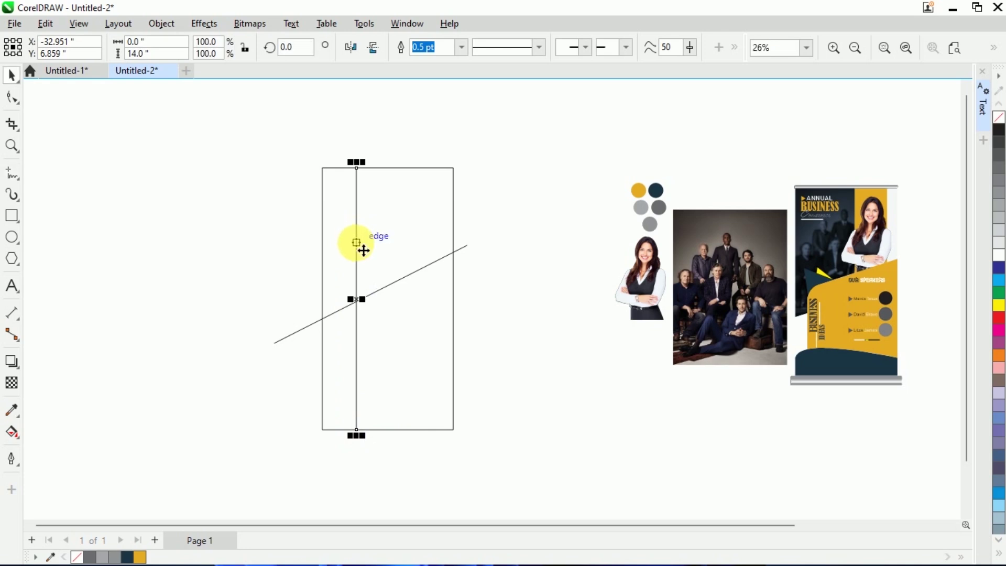
pyautogui.moveTo(364, 251); pyautogui.dragTo(435, 246)
pyautogui.click(504, 212)
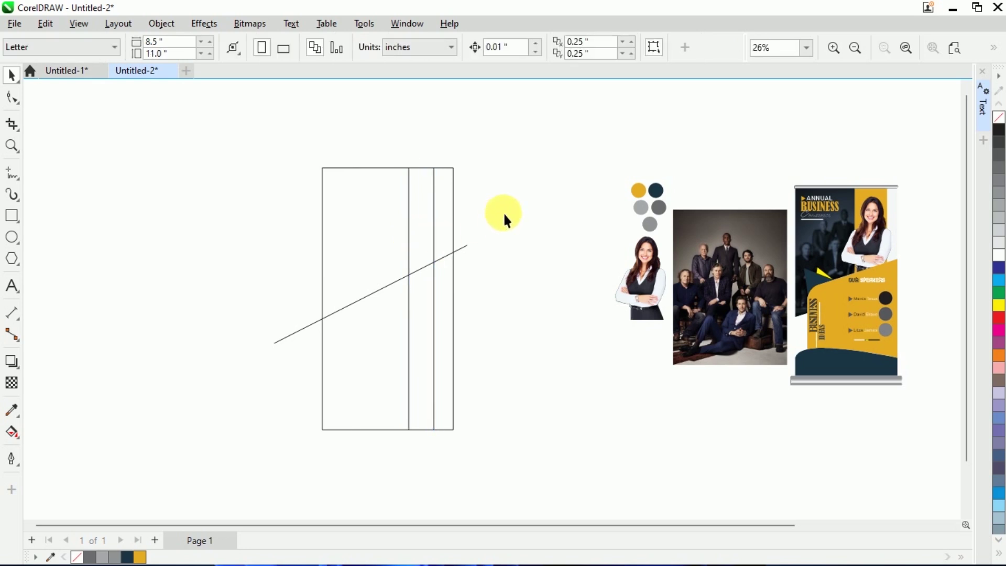
# - Nudge the inner vertical line slightly to the left, widening the gap to the outer one
pyautogui.click(407, 224)
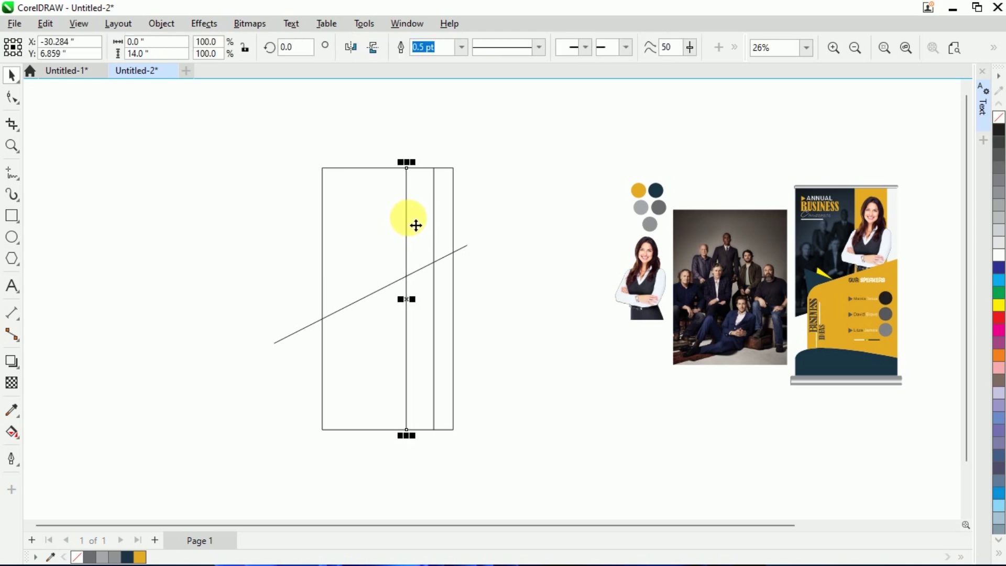
pyautogui.moveTo(416, 225); pyautogui.dragTo(415, 222)
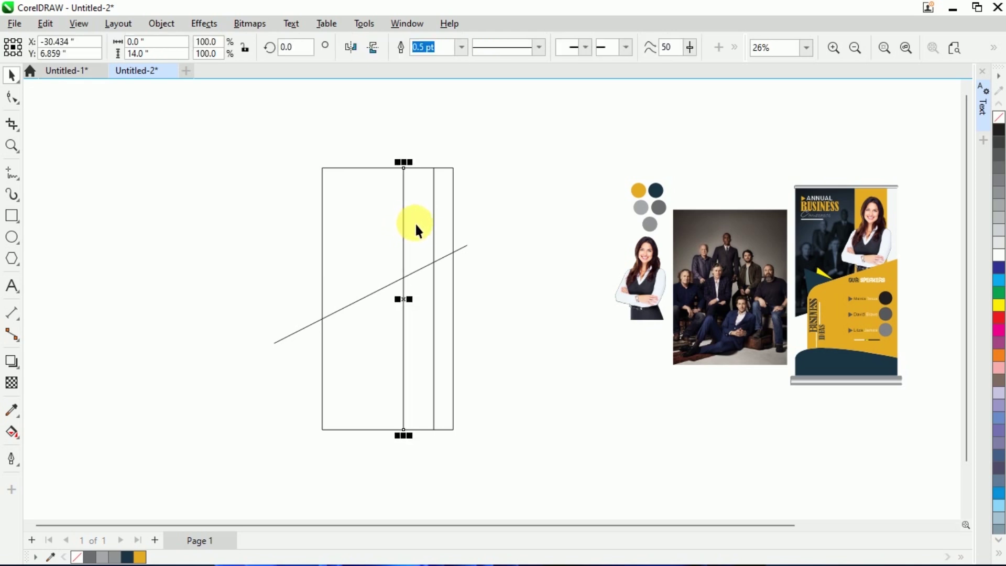
pyautogui.click(504, 180)
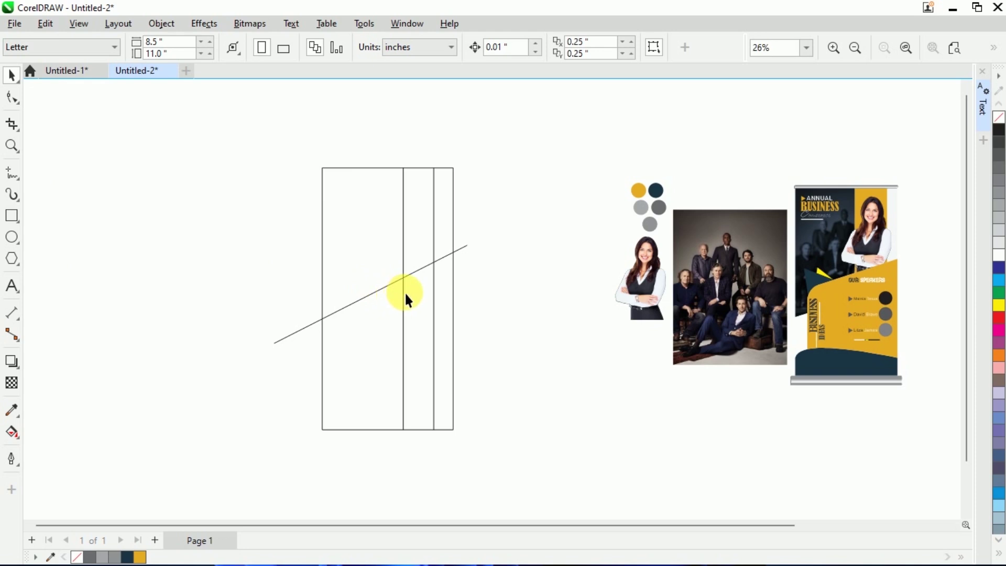
# - Copy the inner vertical line to near the rectangle's left edge, and copy the diagonal line a short distance below the original
pyautogui.moveTo(405, 302); pyautogui.dragTo(348, 307)
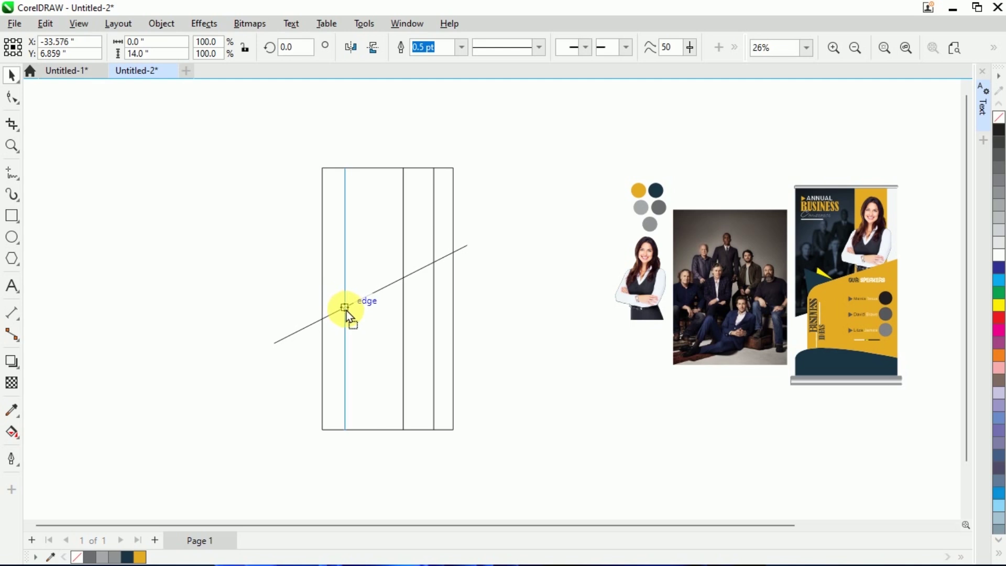
pyautogui.click(414, 293)
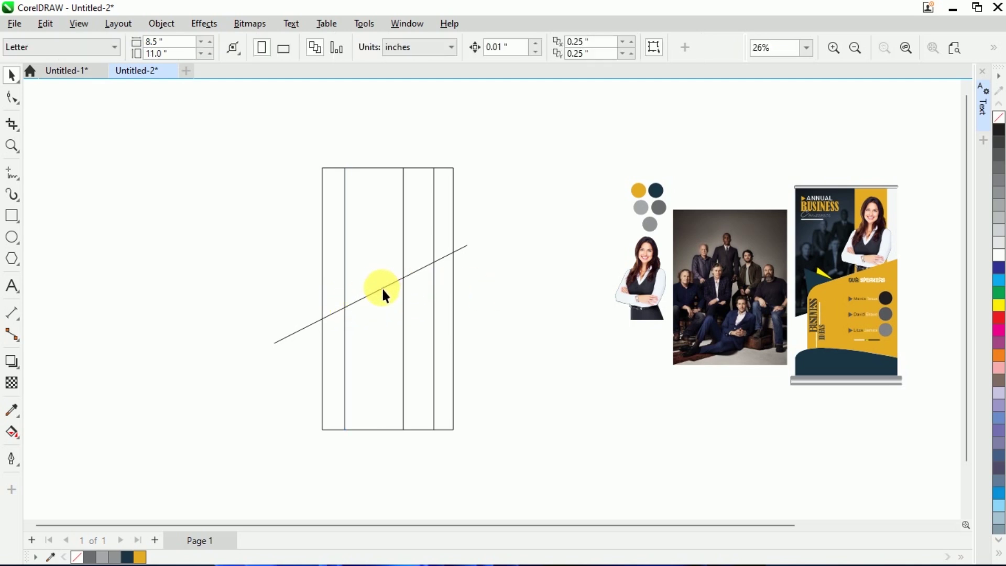
pyautogui.moveTo(383, 289); pyautogui.dragTo(385, 321)
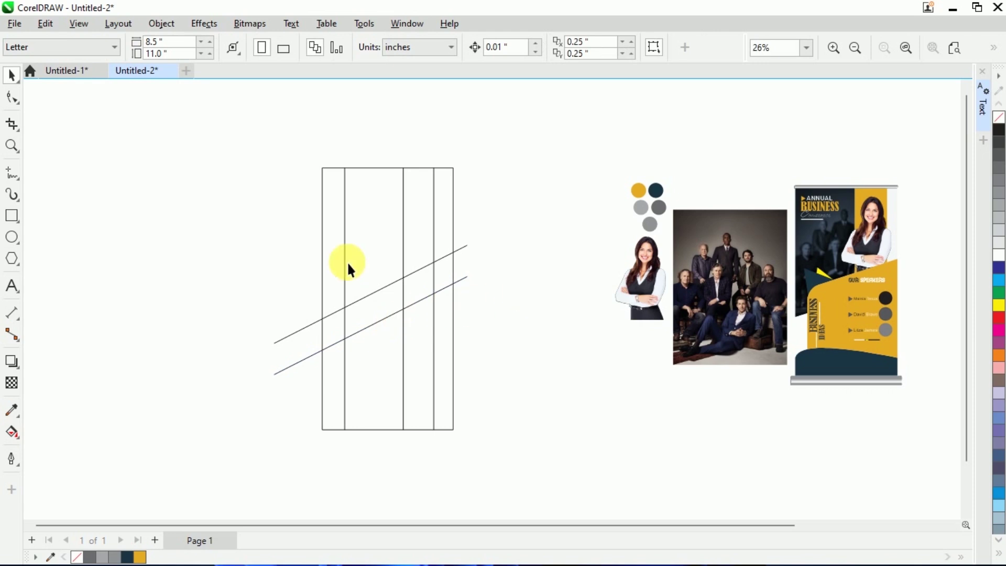
# - Draw a circle about 3.13 inches in diameter between the left and middle vertical lines and fit it under the upper diagonal line
pyautogui.click(12, 237)
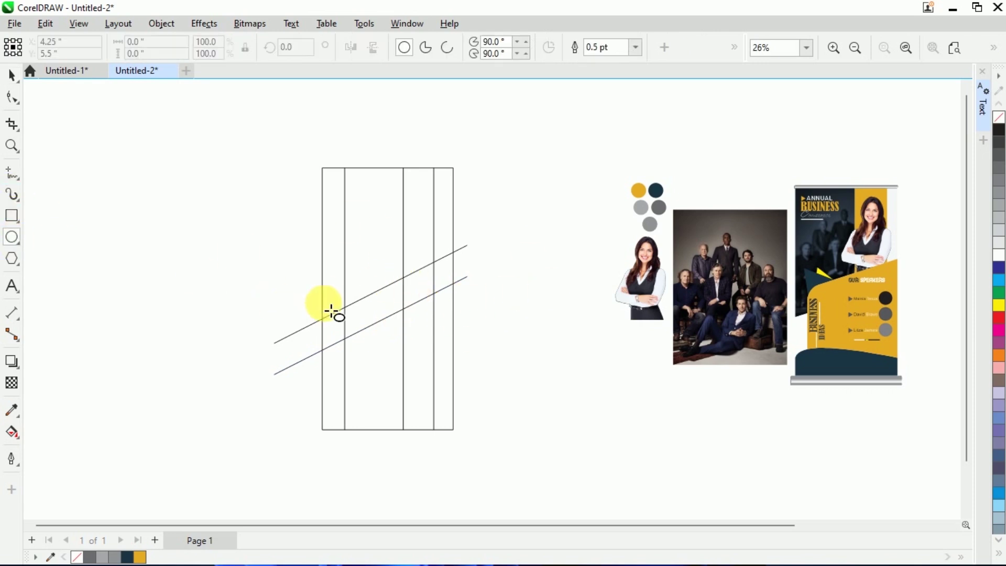
pyautogui.moveTo(345, 306); pyautogui.dragTo(406, 354)
pyautogui.press('space')
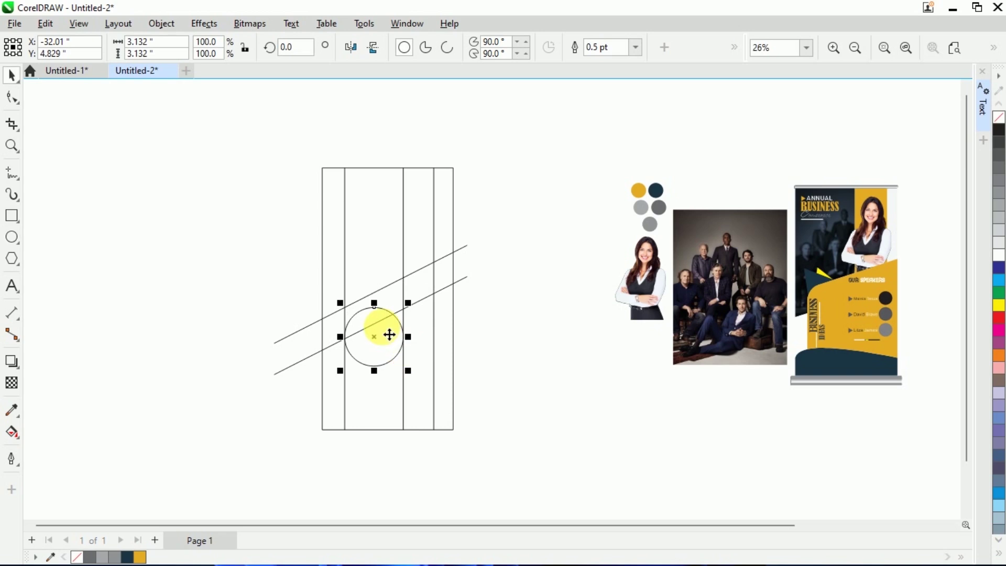
pyautogui.moveTo(380, 314)
pyautogui.mouseDown()
pyautogui.moveTo(373, 301)
pyautogui.moveTo(363, 312)
pyautogui.mouseUp()
pyautogui.scroll(1, 343, 307)
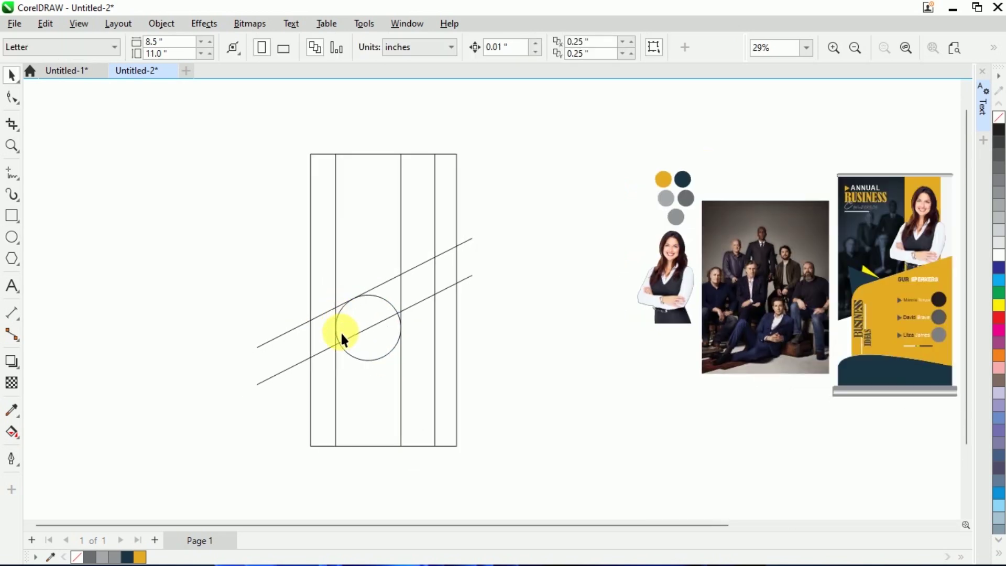
pyautogui.click(16, 436)
pyautogui.click(63, 448)
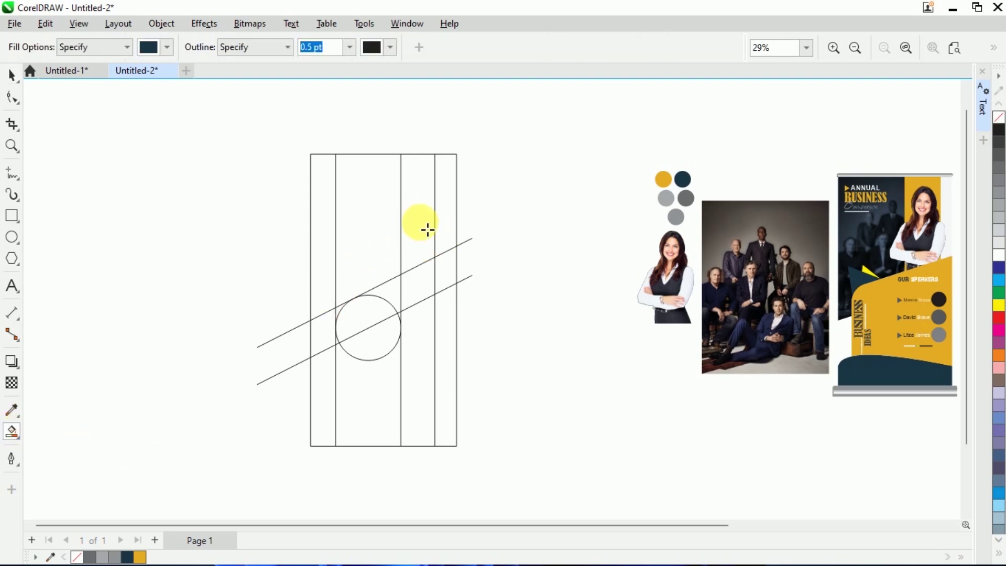
pyautogui.click(13, 75)
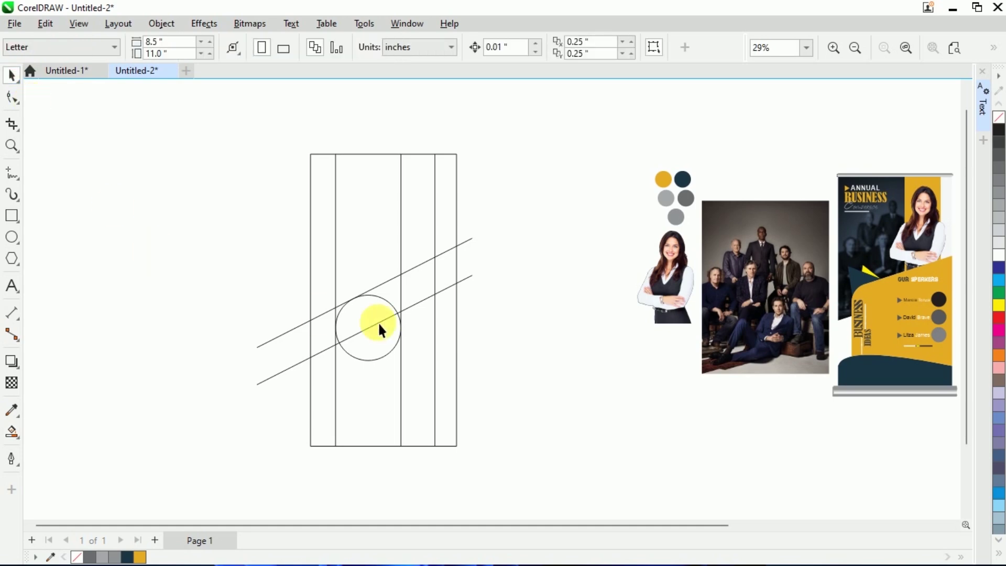
# - Draw an arched 3-point curve about 7.18 inches wide and 0.73 inches high across the lower part of the rectangle
pyautogui.click(9, 173)
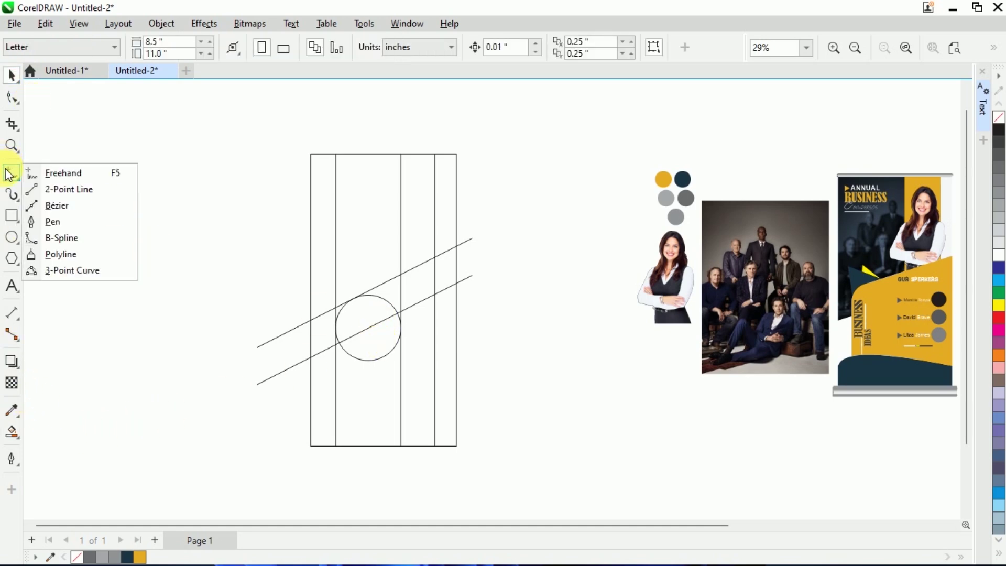
pyautogui.click(47, 270)
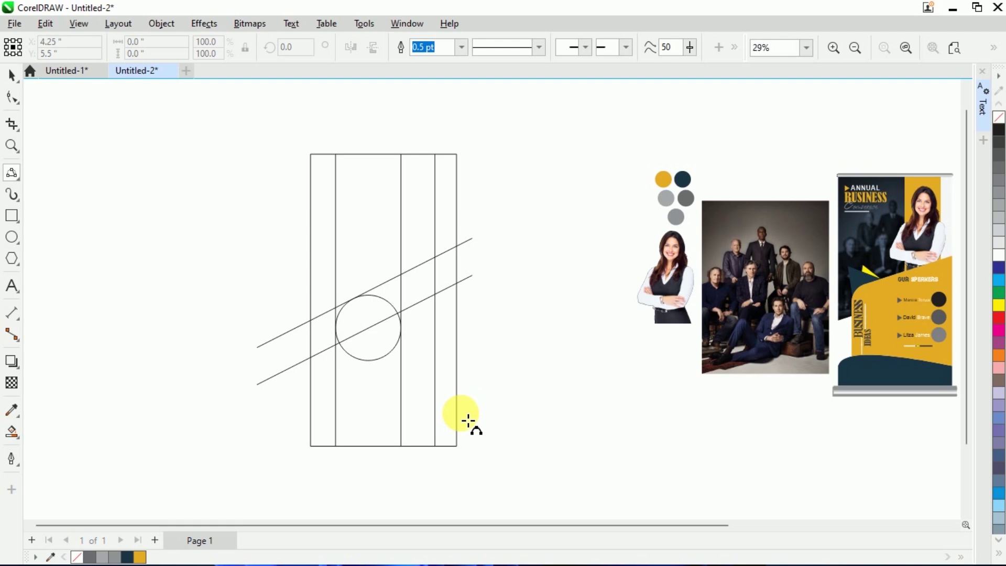
pyautogui.moveTo(469, 420); pyautogui.dragTo(320, 425)
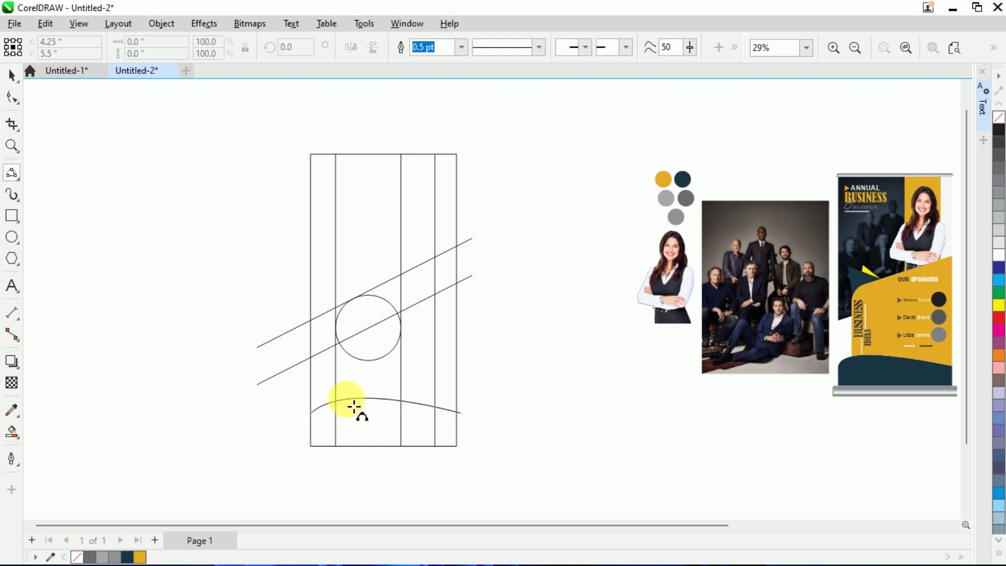
pyautogui.click(341, 406)
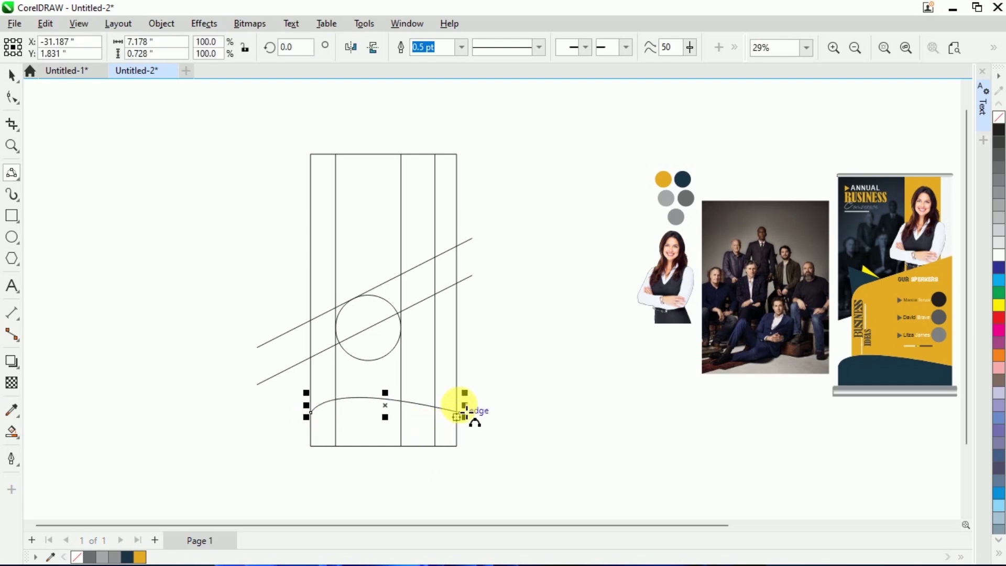
# - Reshape the arched curve by placing its right end on the rectangle's edge, slightly lower, and extending the left end's control handle
pyautogui.click(10, 102)
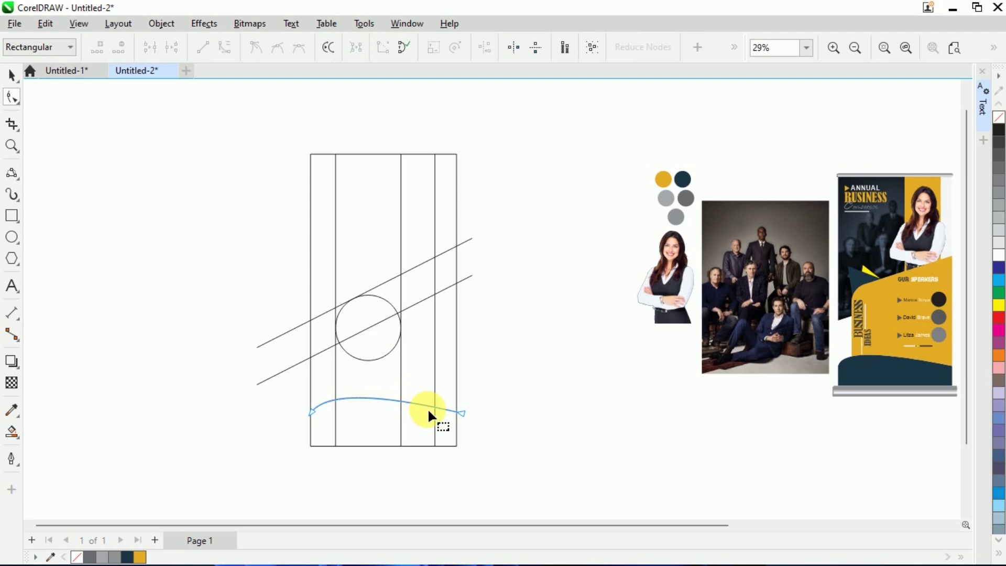
pyautogui.click(460, 412)
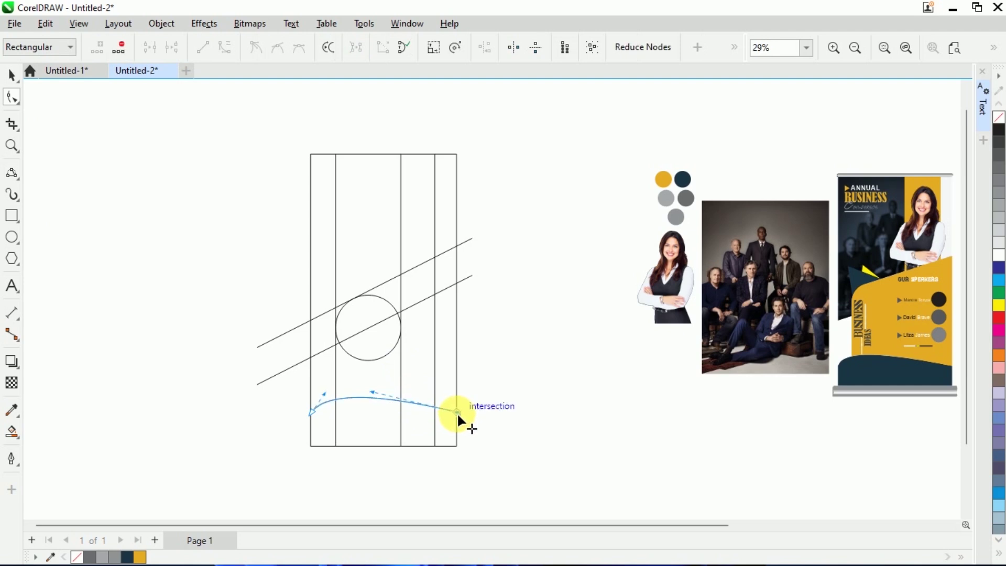
pyautogui.click(311, 412)
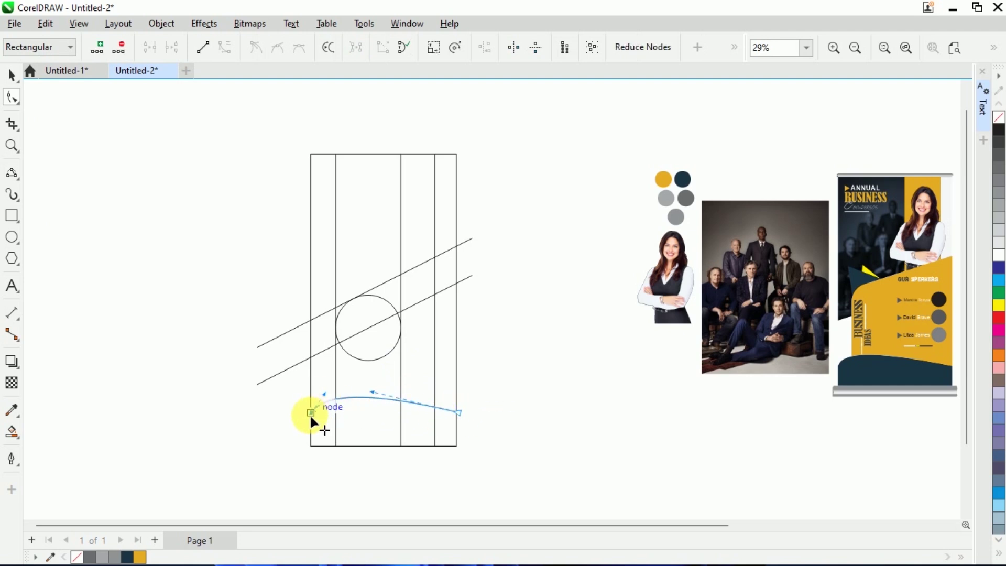
pyautogui.click(459, 413)
pyautogui.moveTo(457, 413); pyautogui.dragTo(458, 418)
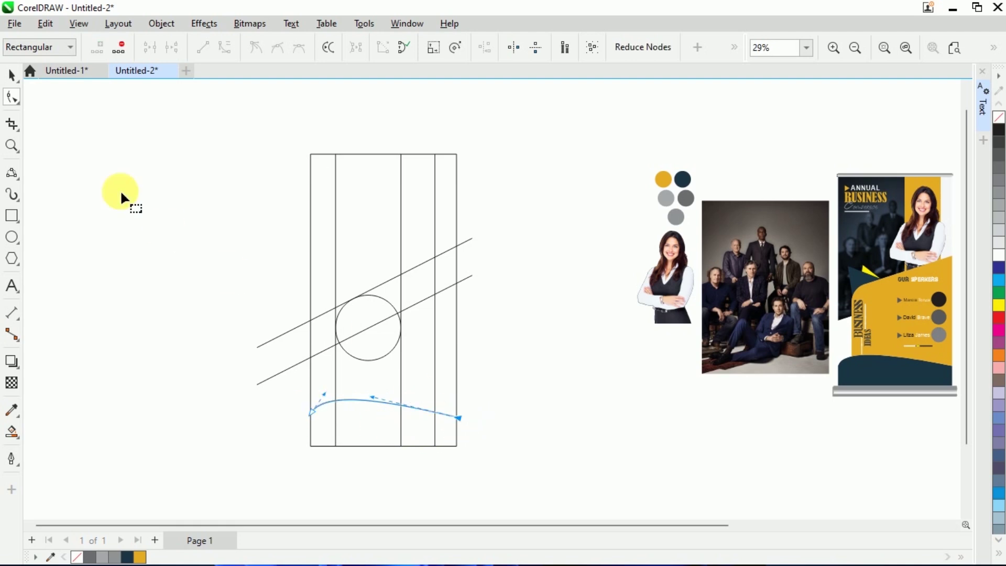
pyautogui.moveTo(323, 395); pyautogui.dragTo(344, 383)
pyautogui.click(13, 77)
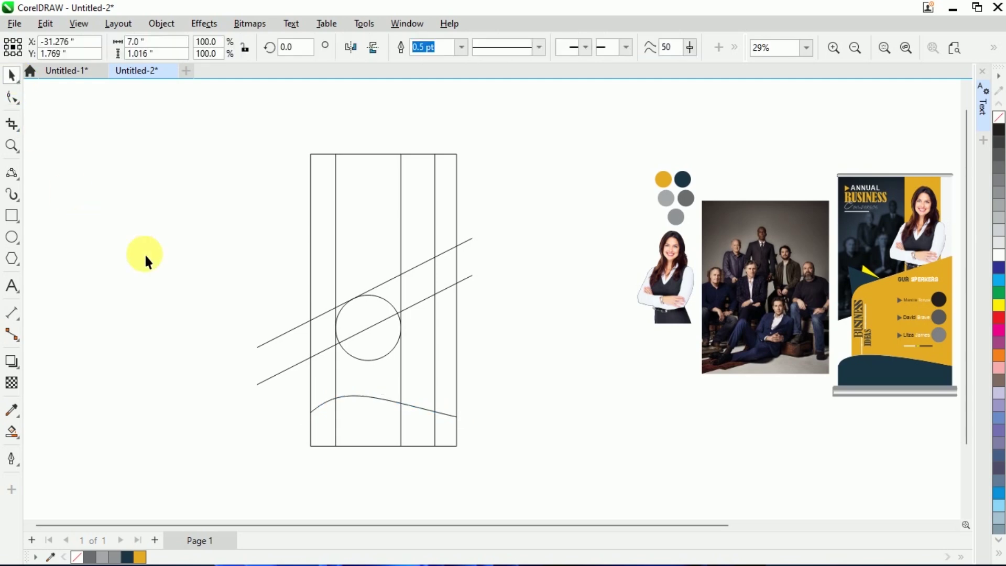
pyautogui.click(337, 391)
# - Use Virtual Segment Delete to remove the left vertical above the upper diagonal, the other verticals' middle parts and the lower diagonal's right end
pyautogui.scroll(4, 313, 413)
pyautogui.scroll(-3, 310, 419)
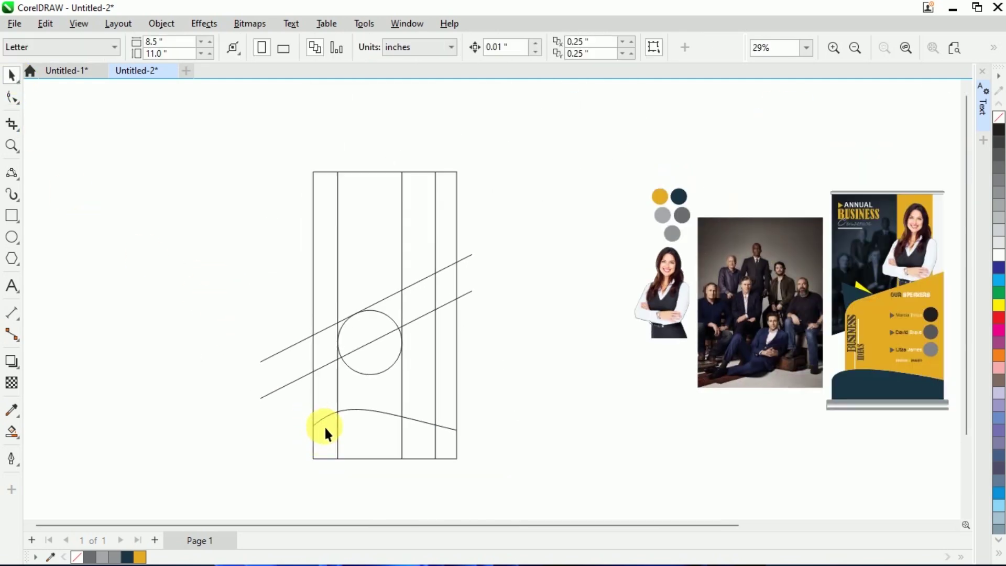
pyautogui.click(12, 124)
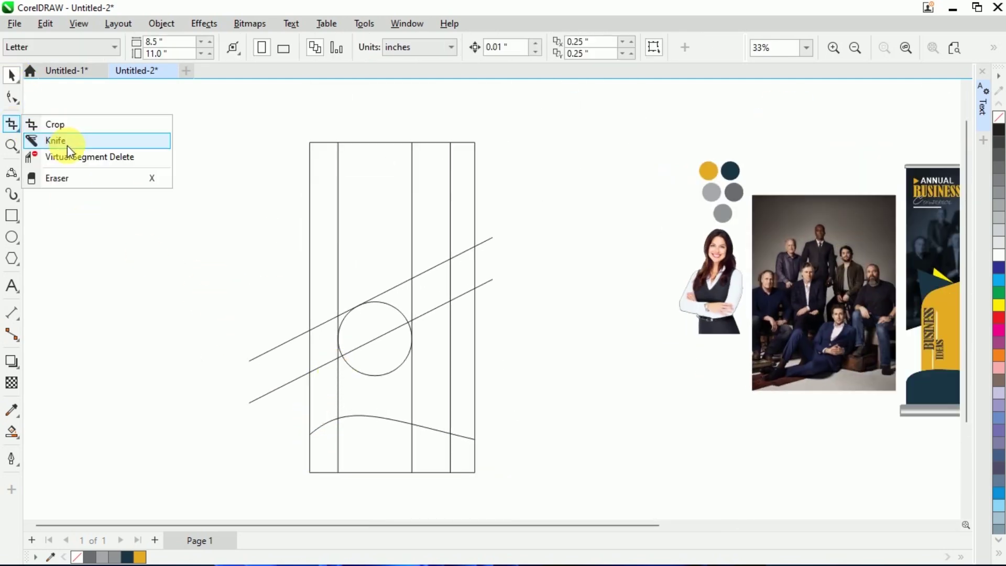
pyautogui.click(62, 141)
pyautogui.scroll(-1, 353, 227)
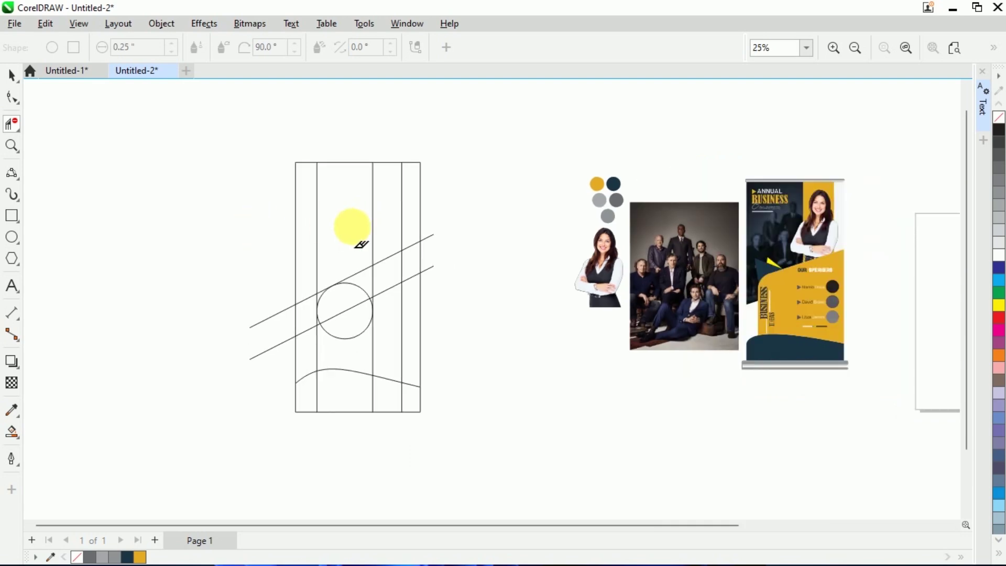
pyautogui.scroll(1, 326, 224)
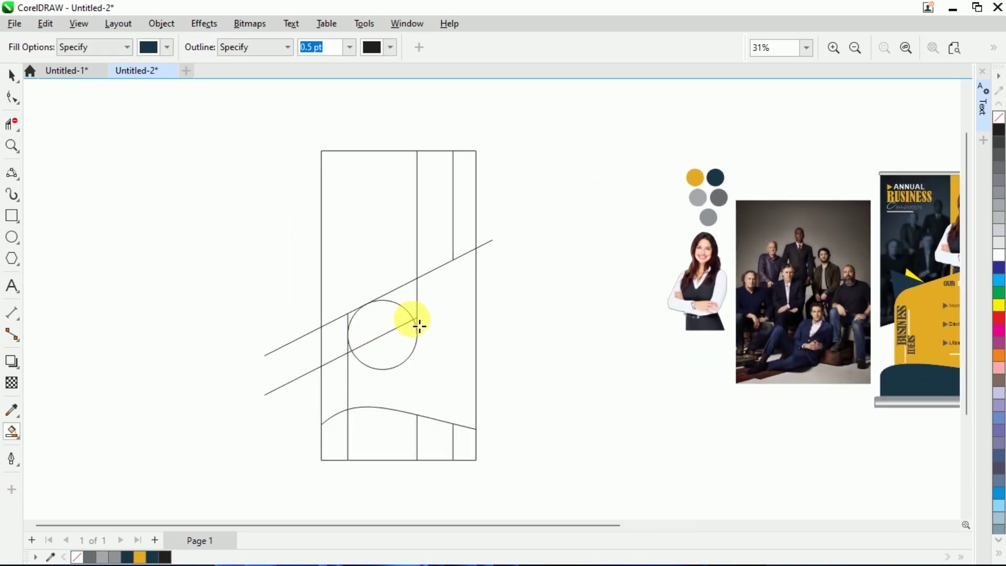
# - Smart-fill the large area above the upper diagonal and the narrow area between the diagonals at the left edge with dark navy
pyautogui.scroll(3, 416, 328)
pyautogui.click(365, 237)
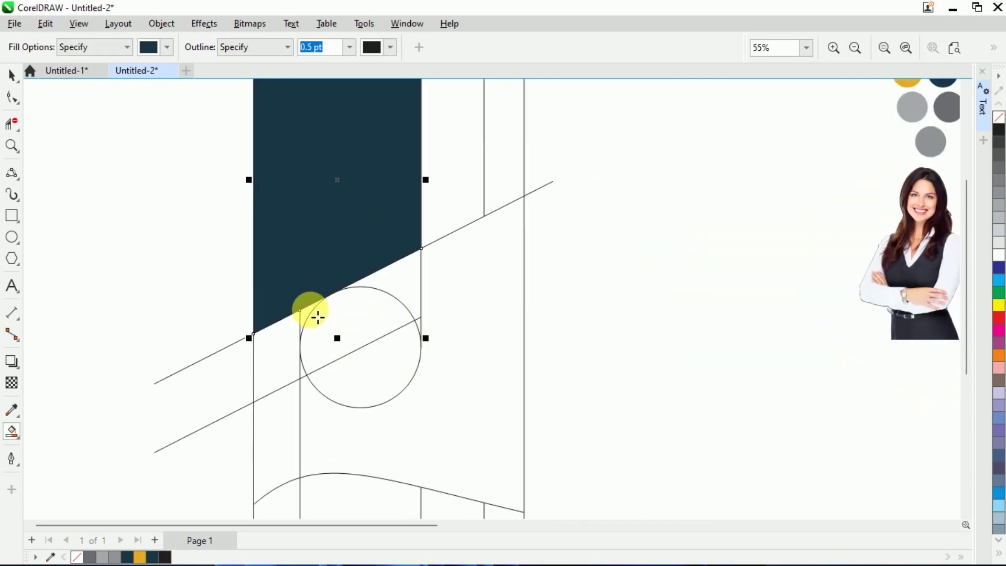
pyautogui.click(281, 342)
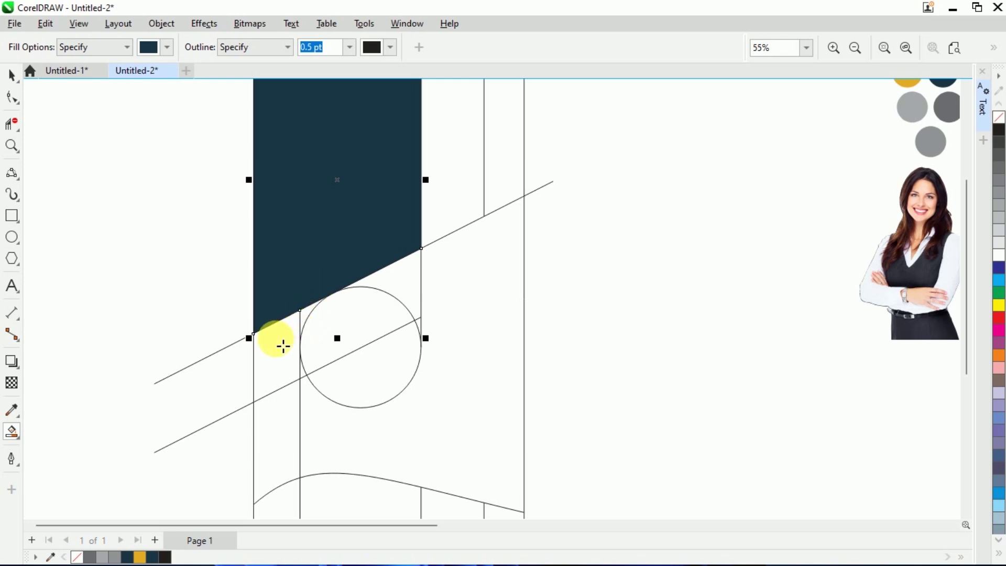
pyautogui.scroll(2, 307, 322)
pyautogui.click(324, 309)
pyautogui.hotkey('ctrl', 'z')
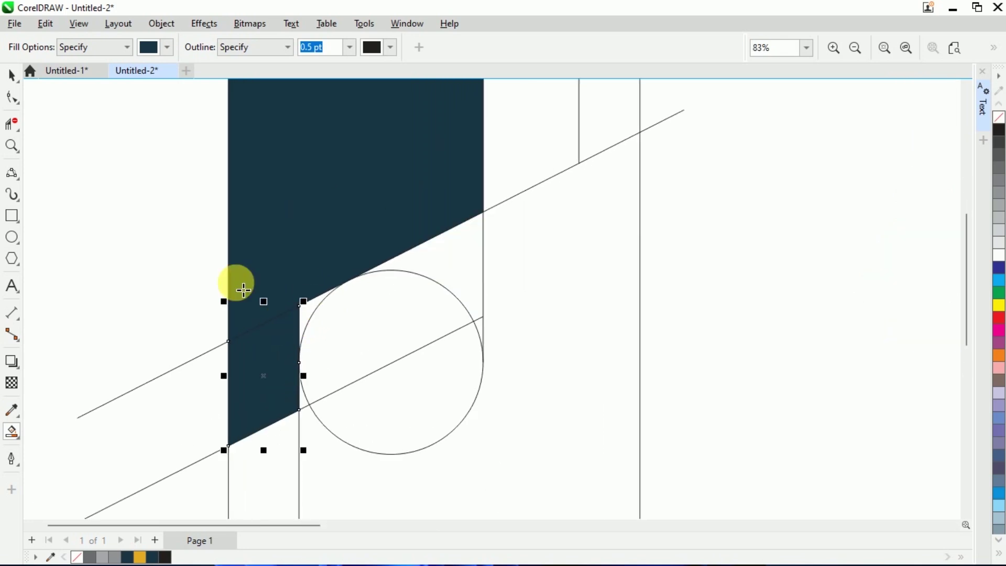
# - Enlarge the circle slightly from its upper-left corner so that it meets the upper diagonal line
pyautogui.press('space')
pyautogui.click(131, 208)
pyautogui.click(341, 325)
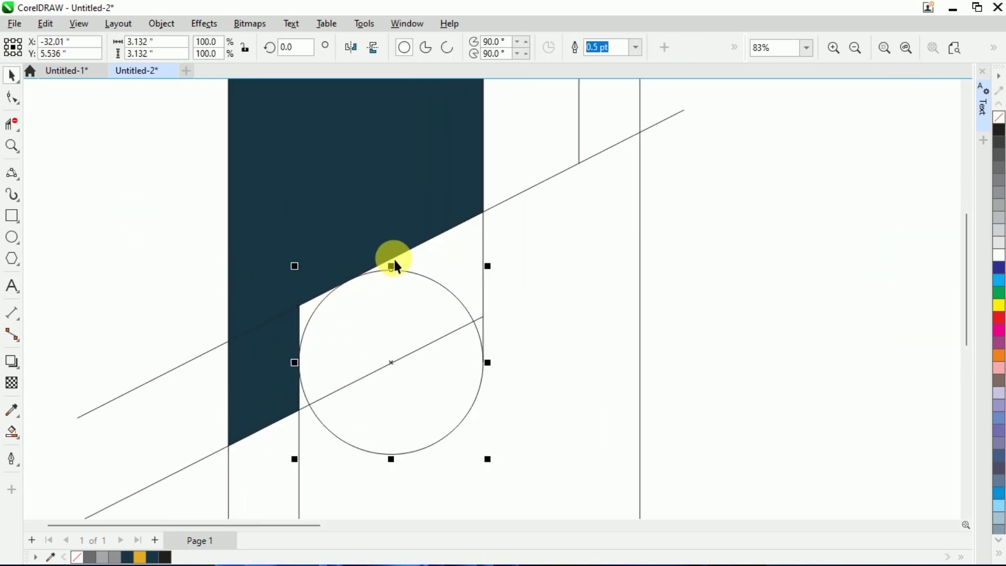
pyautogui.moveTo(296, 267); pyautogui.dragTo(292, 261)
pyautogui.click(158, 305)
pyautogui.scroll(-2, 356, 299)
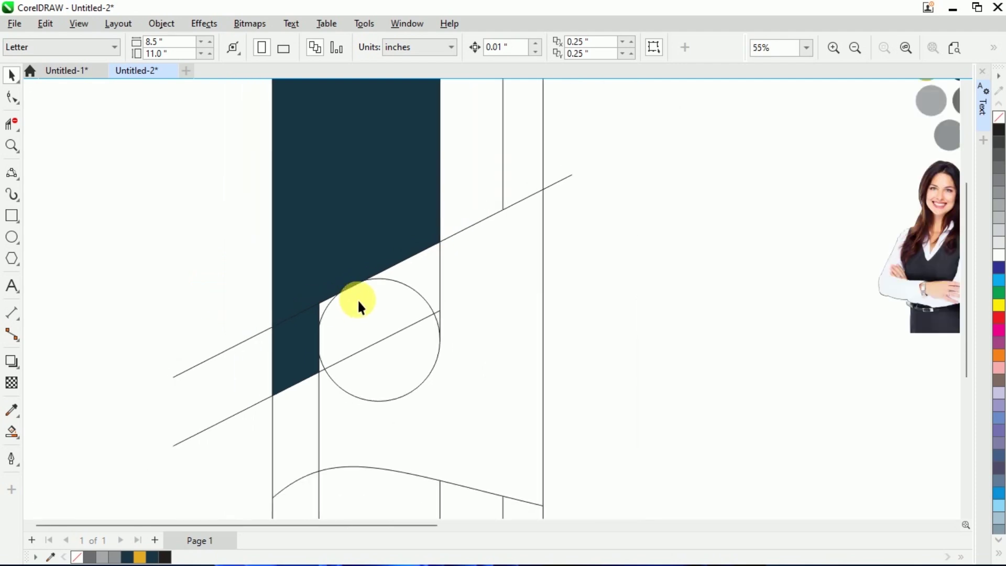
# - Smart-fill the corner beside the circle, both parts of the circle and the large area above the curve with dark navy
pyautogui.click(13, 432)
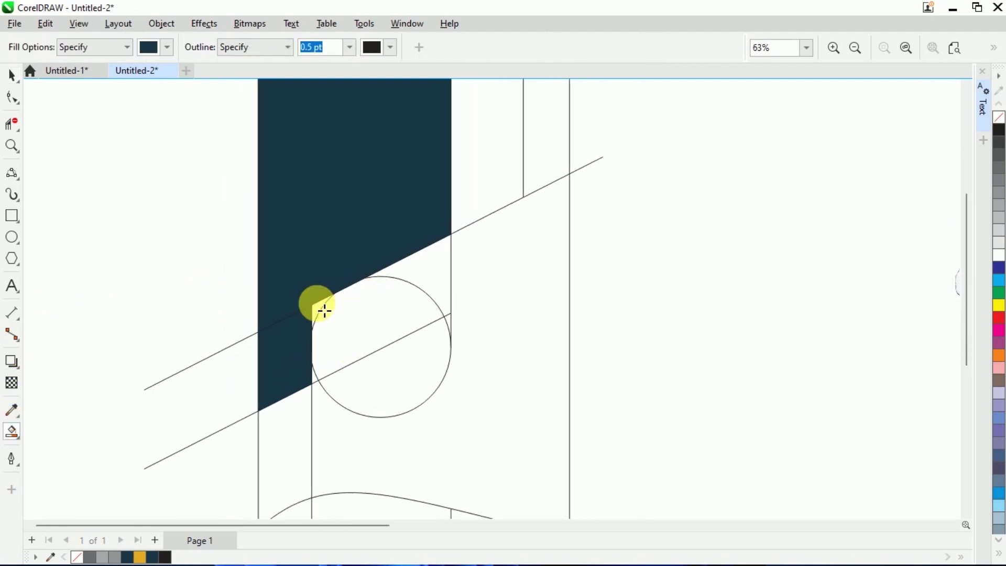
pyautogui.click(326, 314)
pyautogui.scroll(-5, 361, 326)
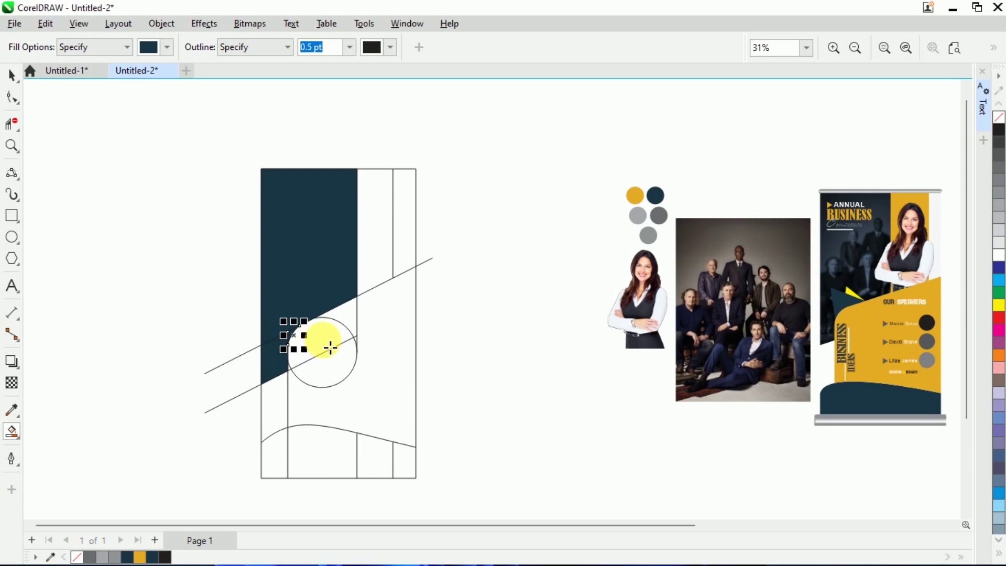
pyautogui.click(333, 353)
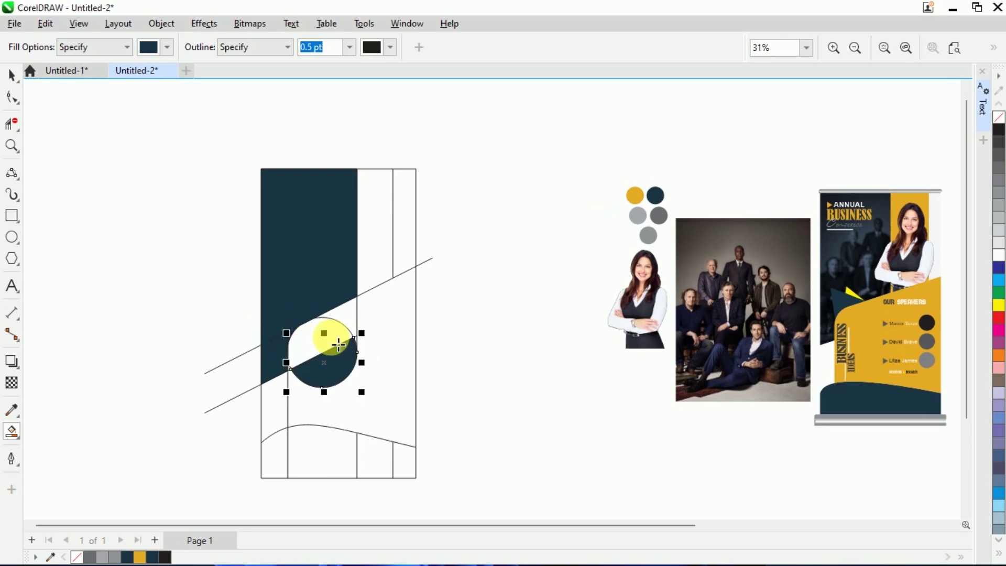
pyautogui.click(341, 321)
pyautogui.click(352, 318)
pyautogui.click(363, 342)
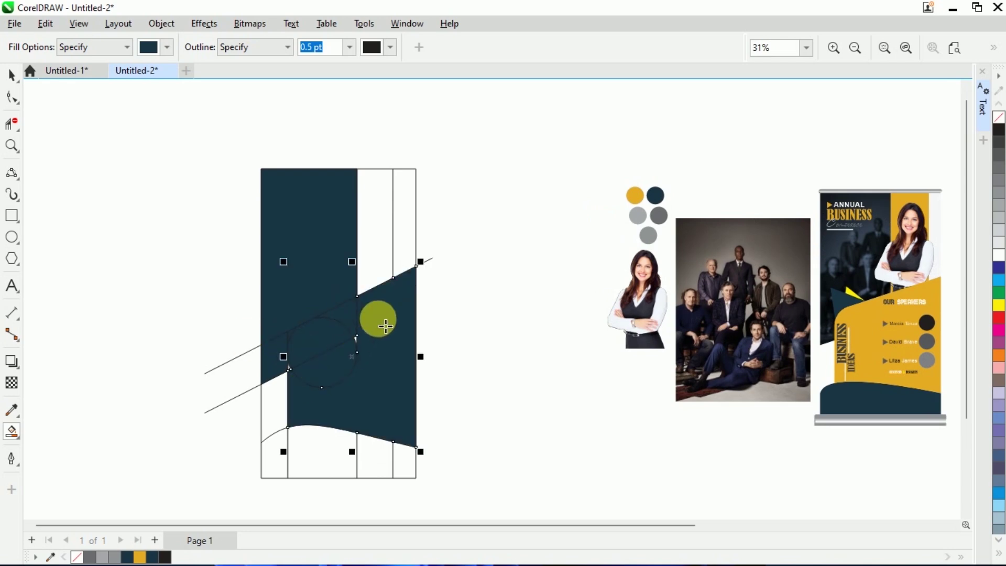
# - Smart-fill the two small leftover slivers on either side of the circle with dark navy
pyautogui.scroll(7, 360, 341)
pyautogui.click(359, 334)
pyautogui.scroll(-4, 283, 377)
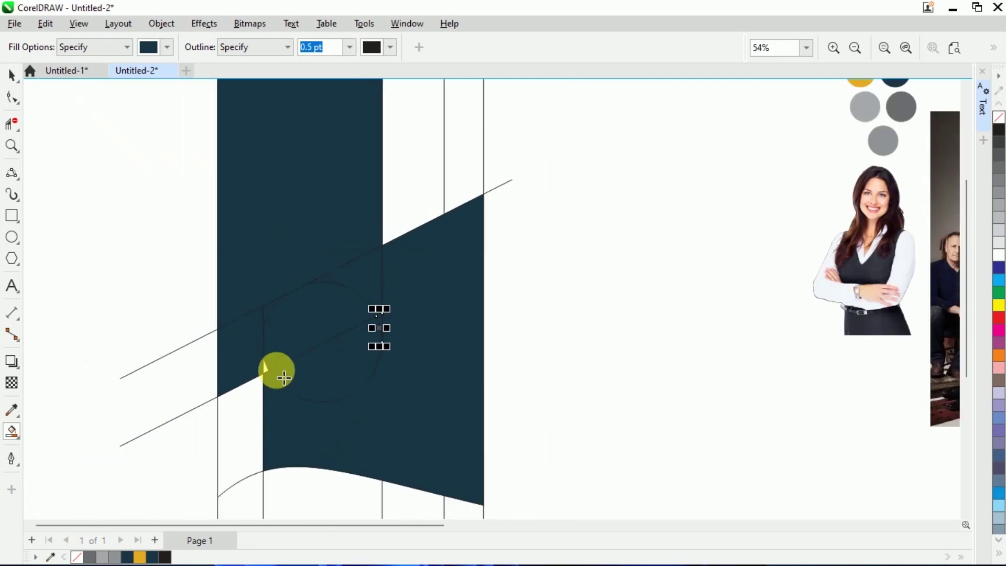
pyautogui.scroll(4, 283, 378)
pyautogui.click(266, 366)
pyautogui.scroll(-4, 265, 366)
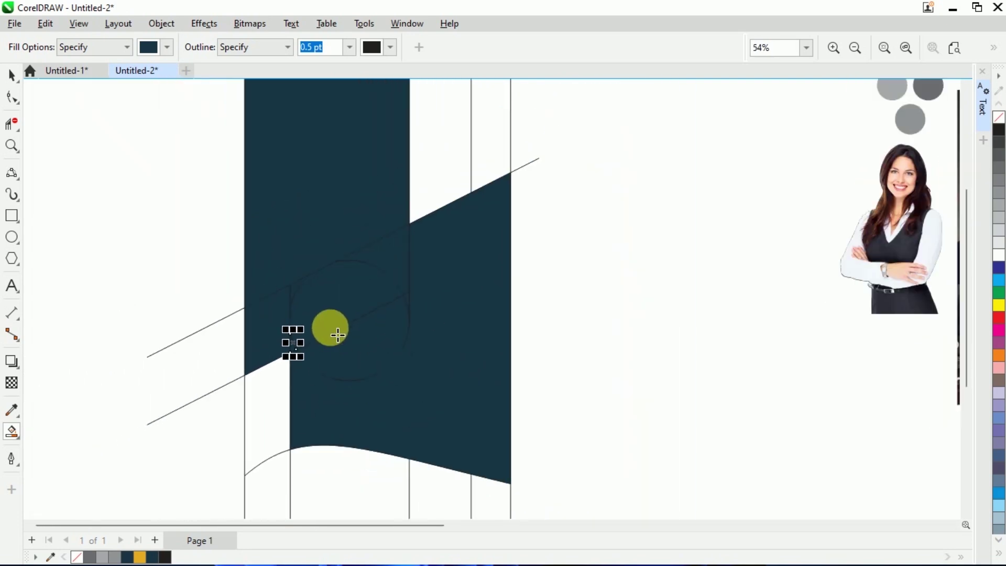
# - Delete the vertical line segments below the arched curve with Virtual Segment Delete
pyautogui.scroll(-2, 338, 335)
pyautogui.press('space')
pyautogui.click(12, 124)
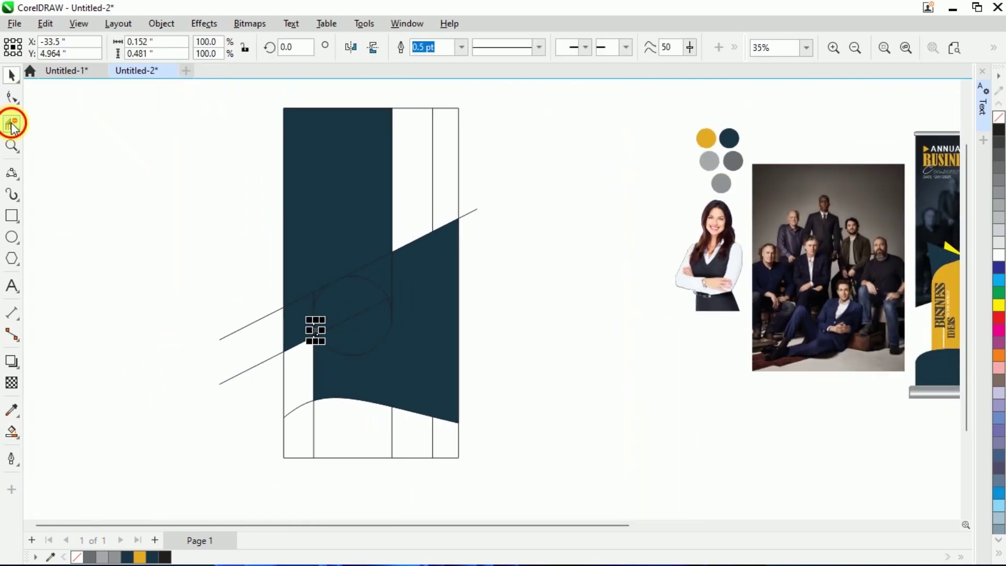
pyautogui.click(315, 434)
pyautogui.click(429, 434)
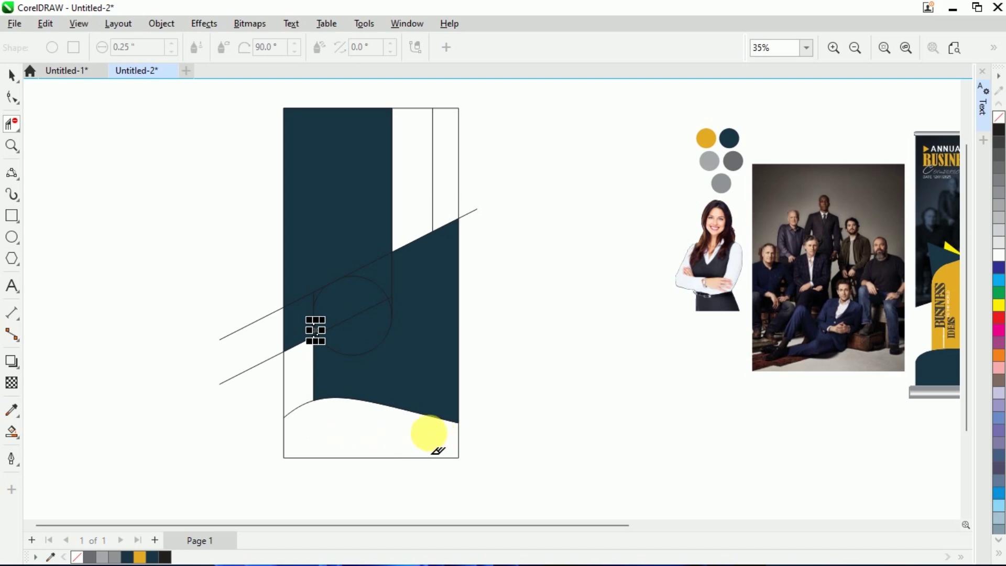
# - Smart-fill the area below the curve, the remaining left-edge area and the two upper vertical strips with dark navy
pyautogui.press('space')
pyautogui.click(12, 432)
pyautogui.click(343, 439)
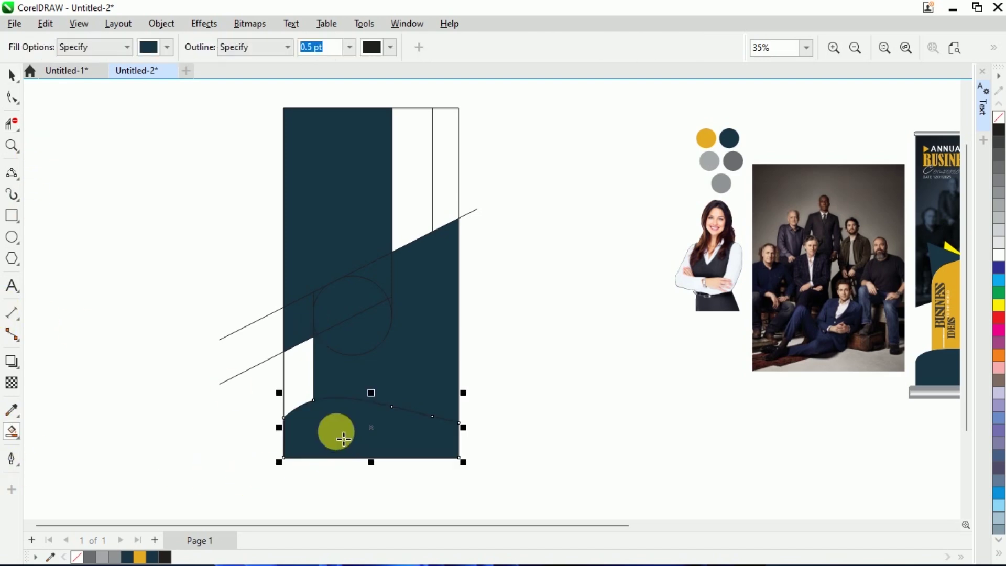
pyautogui.click(299, 382)
pyautogui.scroll(3, 404, 231)
pyautogui.click(412, 234)
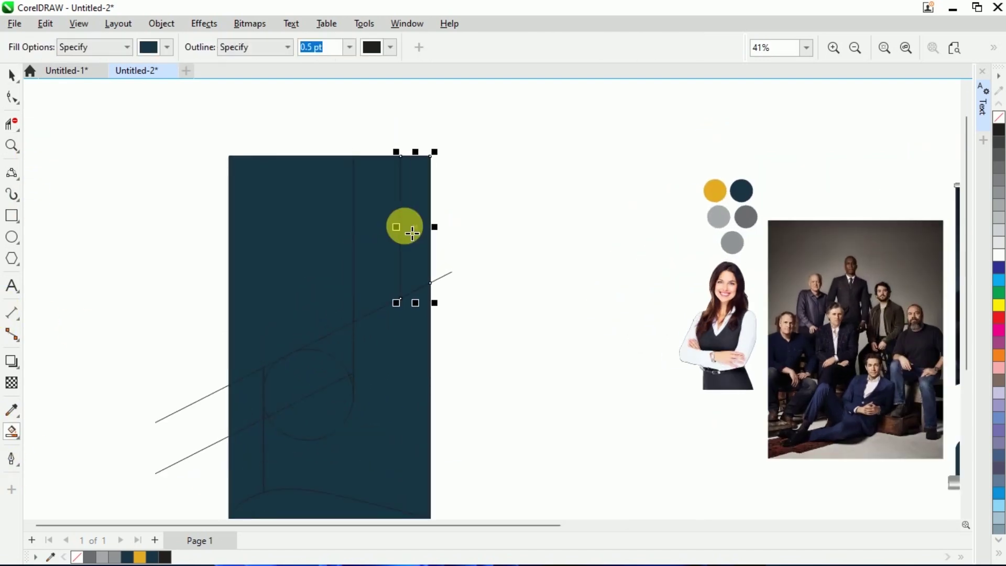
# - Recolor the upper strip at the rectangle's right edge white and the strip beside it golden yellow
pyautogui.click(11, 76)
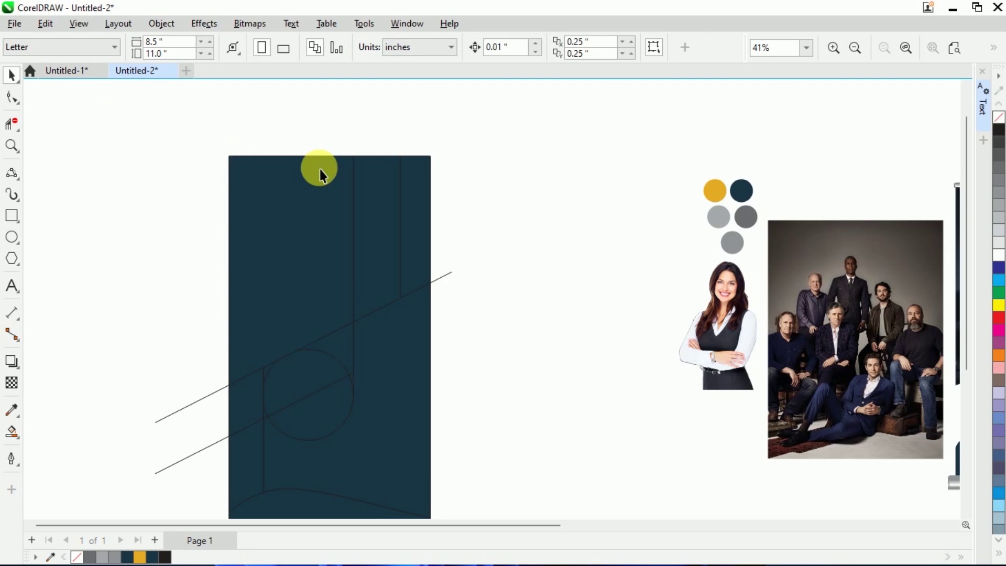
pyautogui.click(423, 206)
pyautogui.click(999, 256)
pyautogui.click(507, 256)
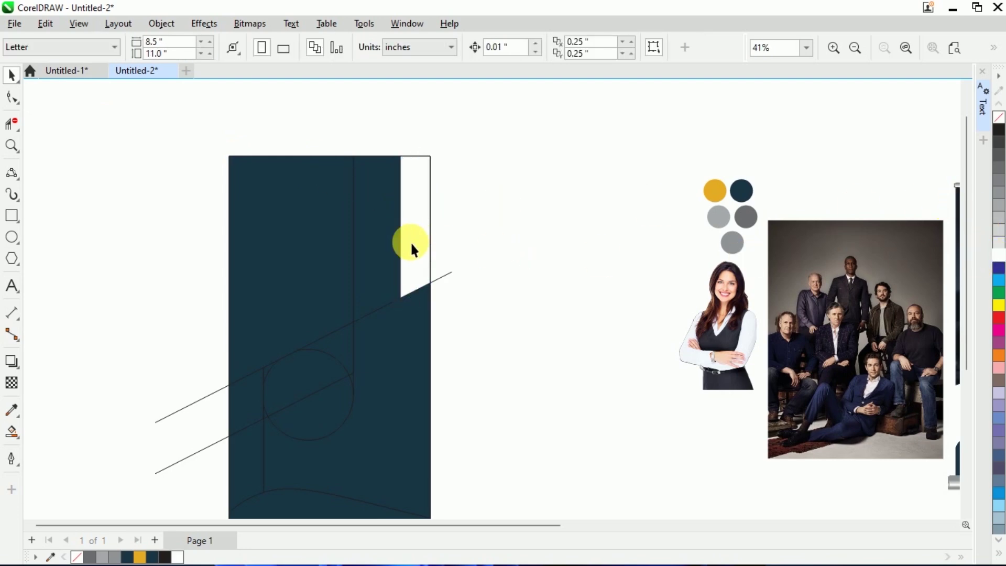
pyautogui.click(383, 246)
pyautogui.click(140, 557)
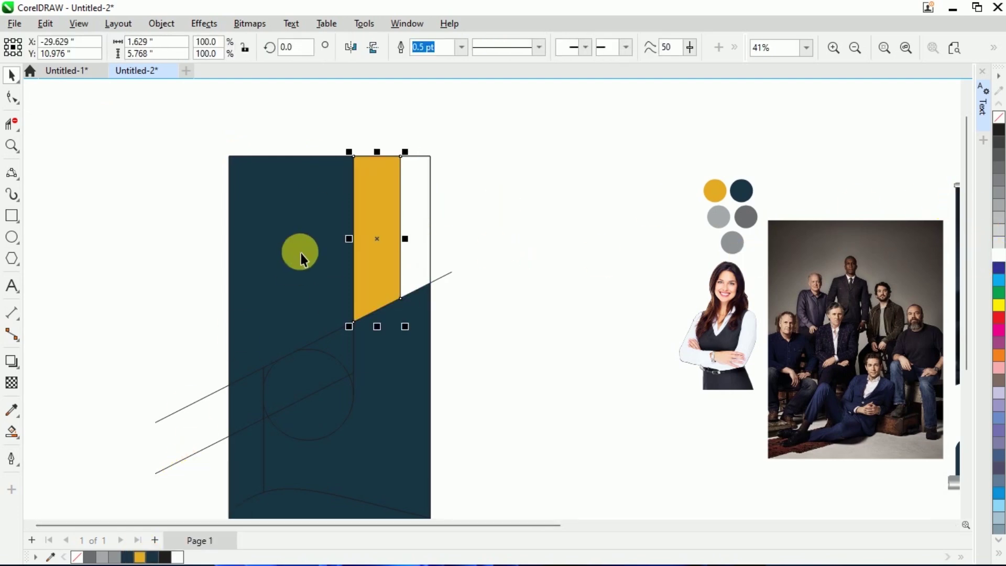
pyautogui.scroll(-3, 332, 206)
pyautogui.click(433, 345)
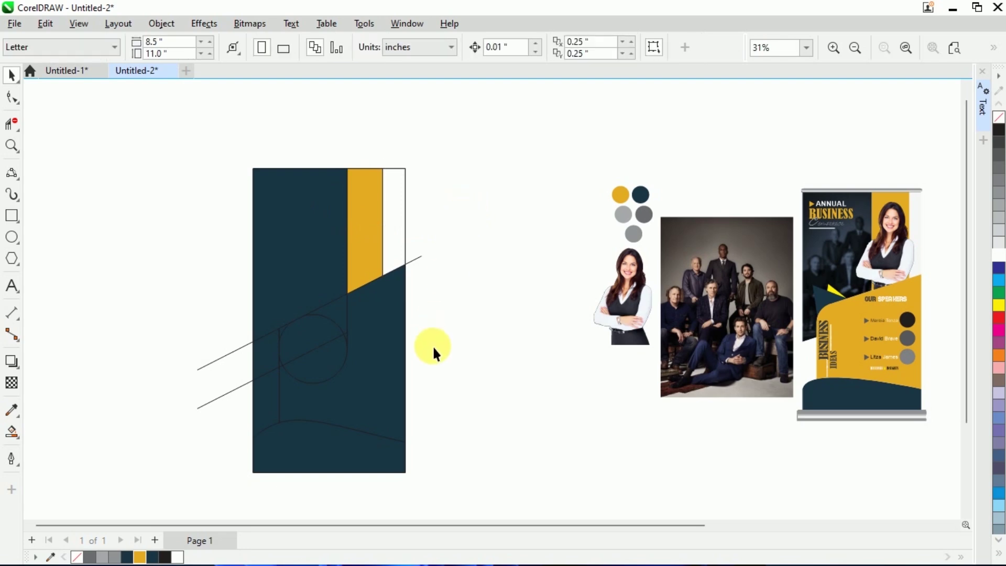
# - Weld the circle's upper part and the small sliver on its right to the large area above the curve
pyautogui.scroll(3, 351, 339)
pyautogui.click(337, 292)
pyautogui.keyDown('shift'); pyautogui.click(391, 288); pyautogui.keyUp('shift')
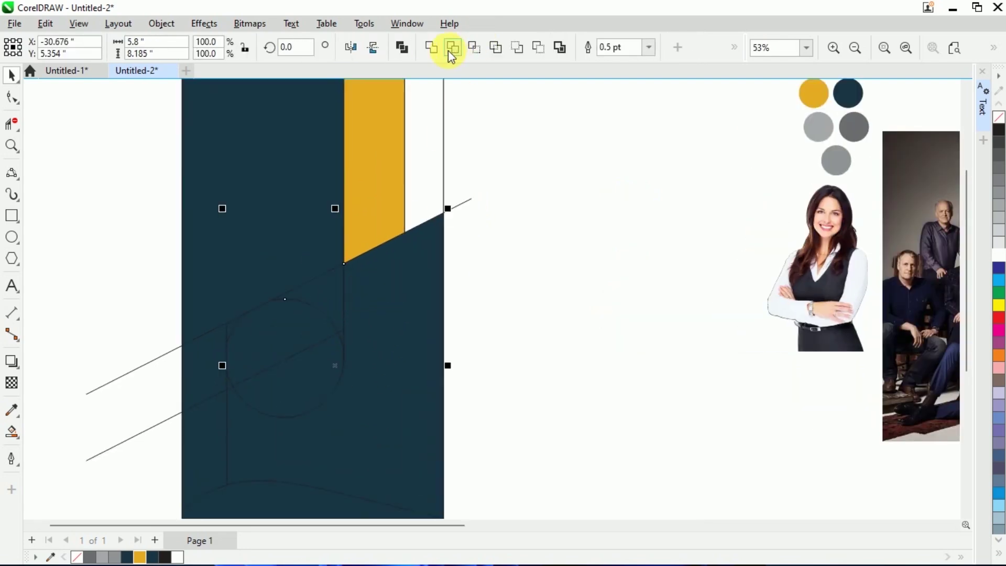
pyautogui.click(508, 219)
pyautogui.click(369, 330)
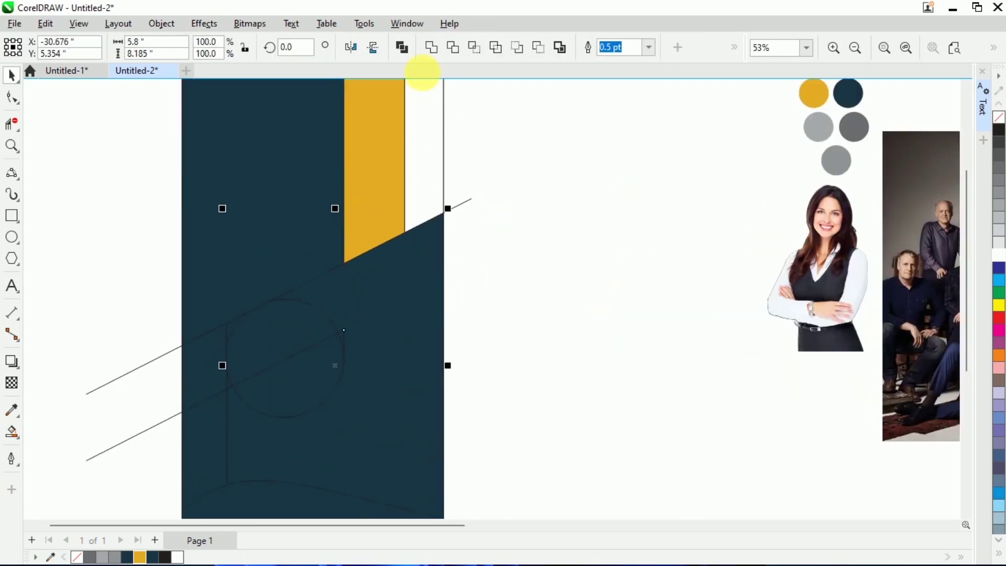
pyautogui.click(366, 291)
# - Weld the circle's lower part to the large area above the curve
pyautogui.click(303, 306)
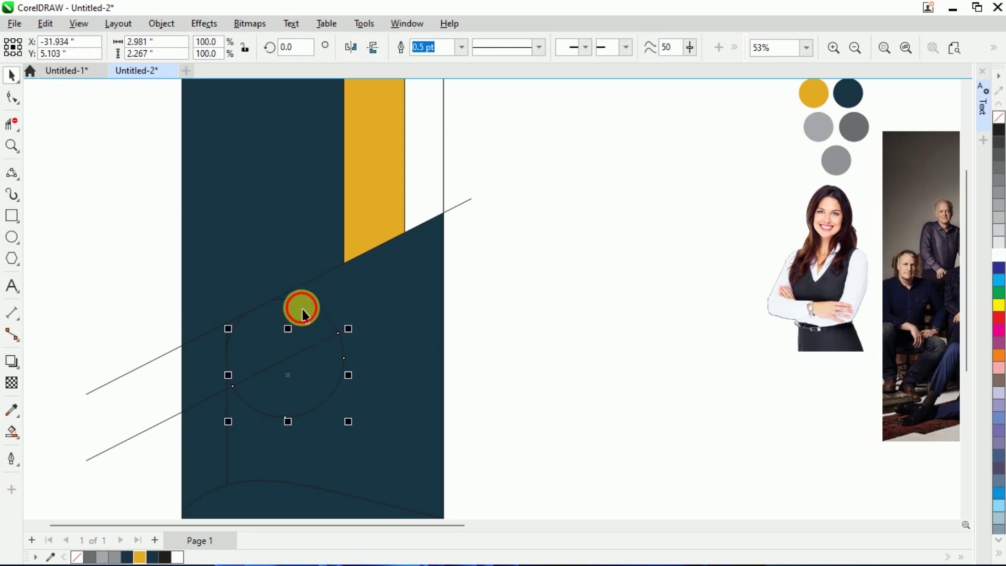
pyautogui.click(558, 179)
pyautogui.click(423, 337)
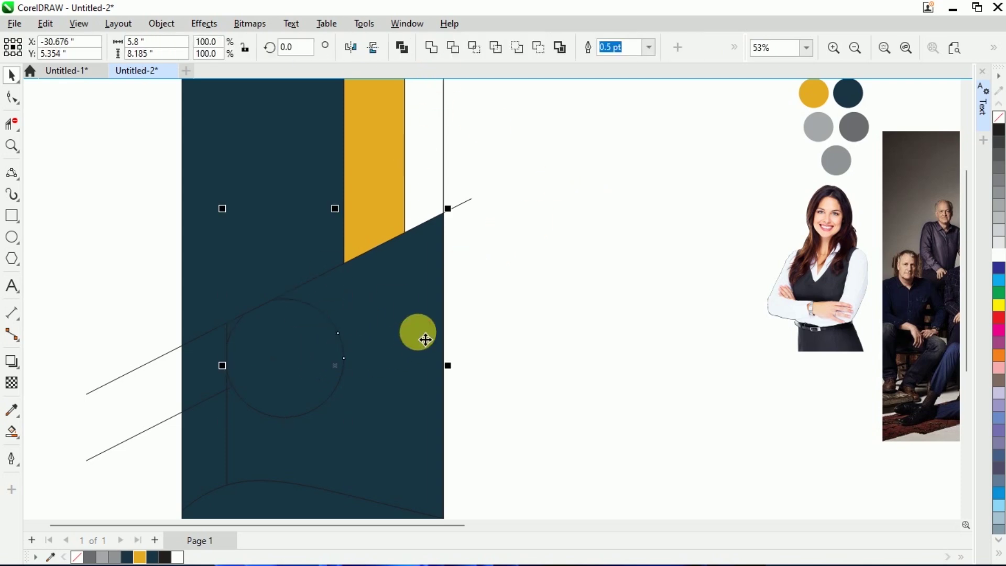
pyautogui.click(433, 46)
pyautogui.click(524, 190)
pyautogui.scroll(-2, 269, 329)
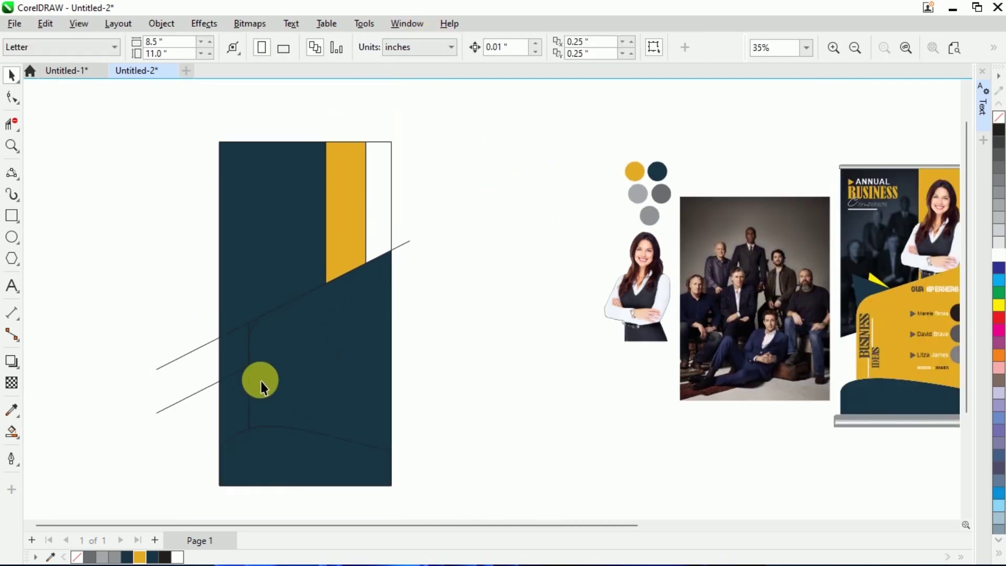
# - Try to weld the circle's left sliver to the narrow area between the diagonals and to the large upper area
pyautogui.scroll(2, 262, 315)
pyautogui.scroll(2, 252, 363)
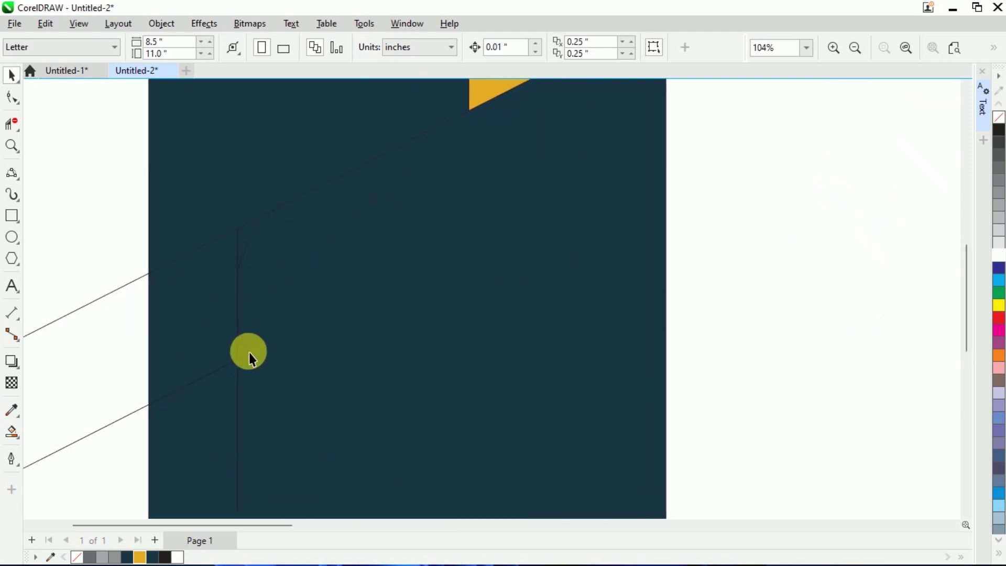
pyautogui.click(241, 345)
pyautogui.keyDown('shift'); pyautogui.click(219, 348); pyautogui.keyUp('shift')
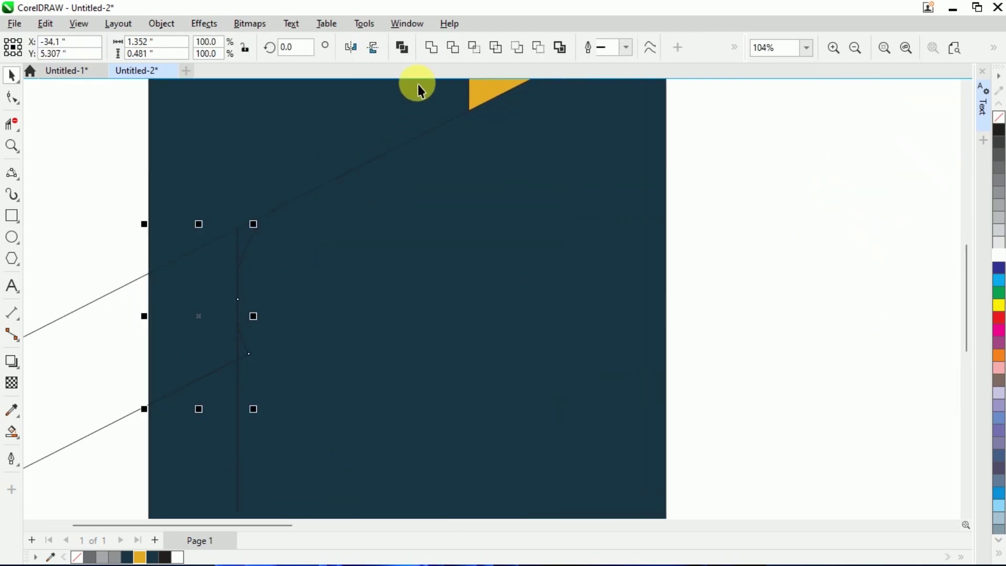
pyautogui.click(430, 57)
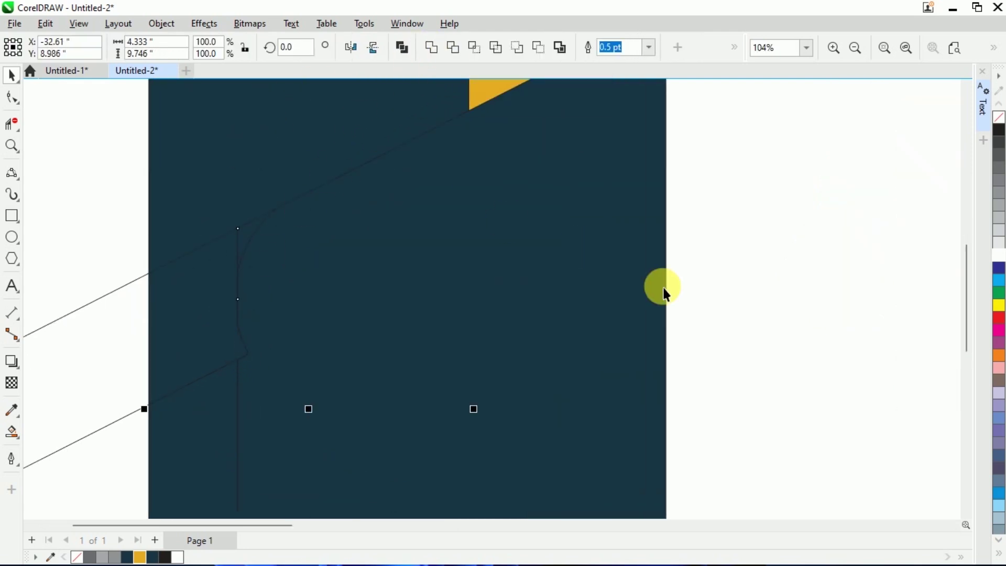
pyautogui.click(781, 304)
# - Weld the small sliver on the circle's left side to the large area above the curve
pyautogui.click(249, 350)
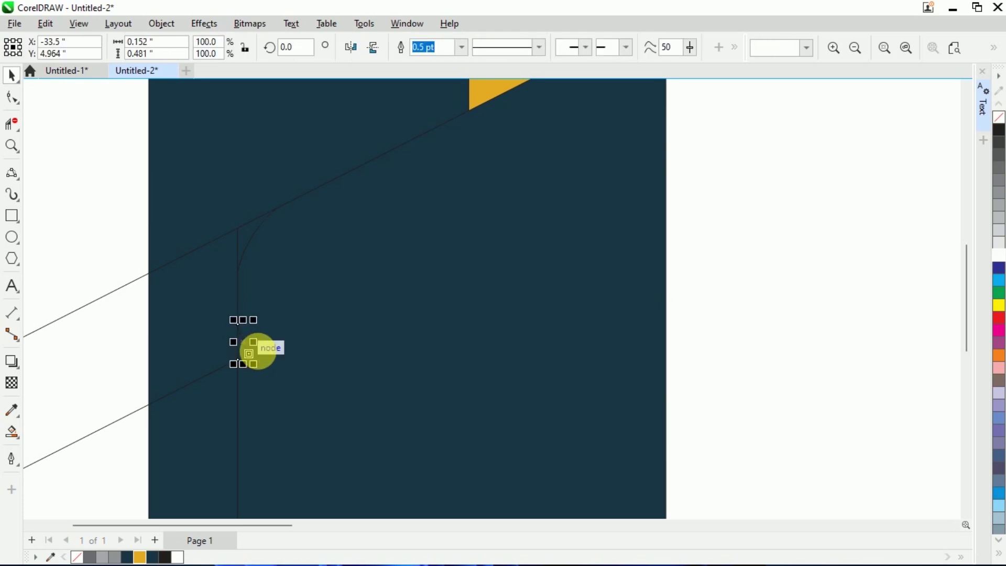
pyautogui.keyDown('shift'); pyautogui.click(411, 141); pyautogui.keyUp('shift')
pyautogui.click(430, 48)
pyautogui.click(645, 215)
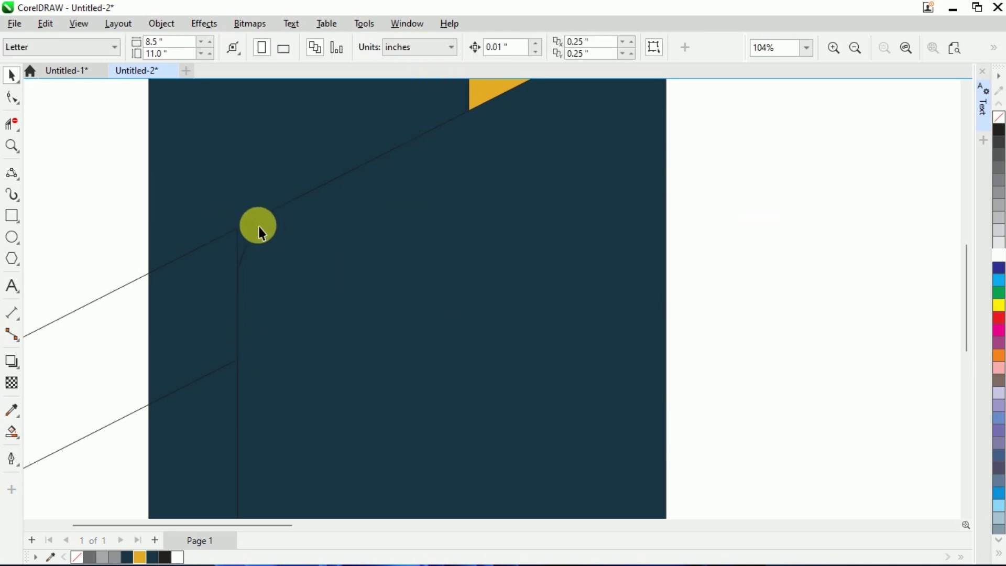
# - Weld the small corner piece outside the rounded arc to the large navy area above the upper diagonal
pyautogui.click(259, 226)
pyautogui.click(431, 47)
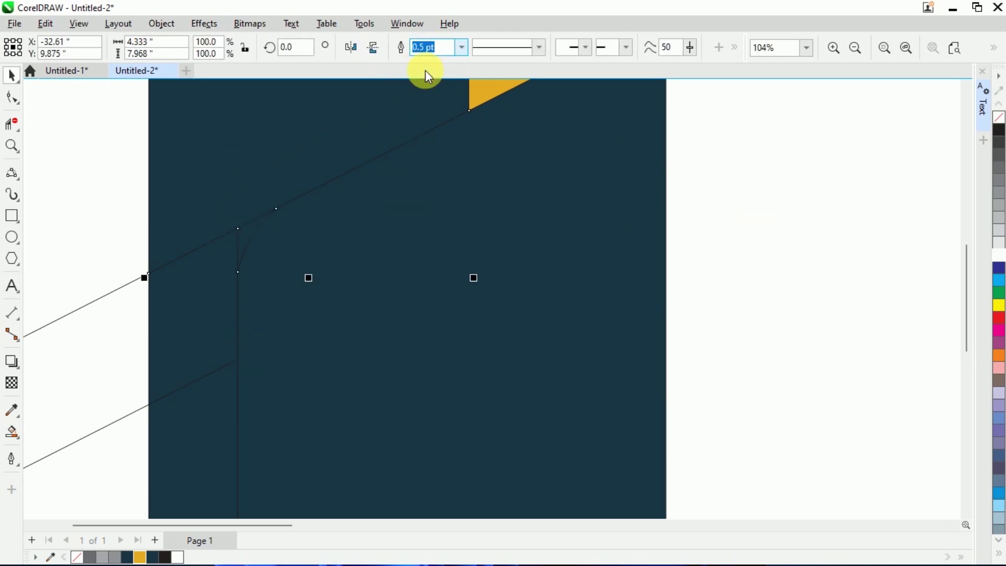
pyautogui.click(180, 232)
pyautogui.scroll(-2, 383, 346)
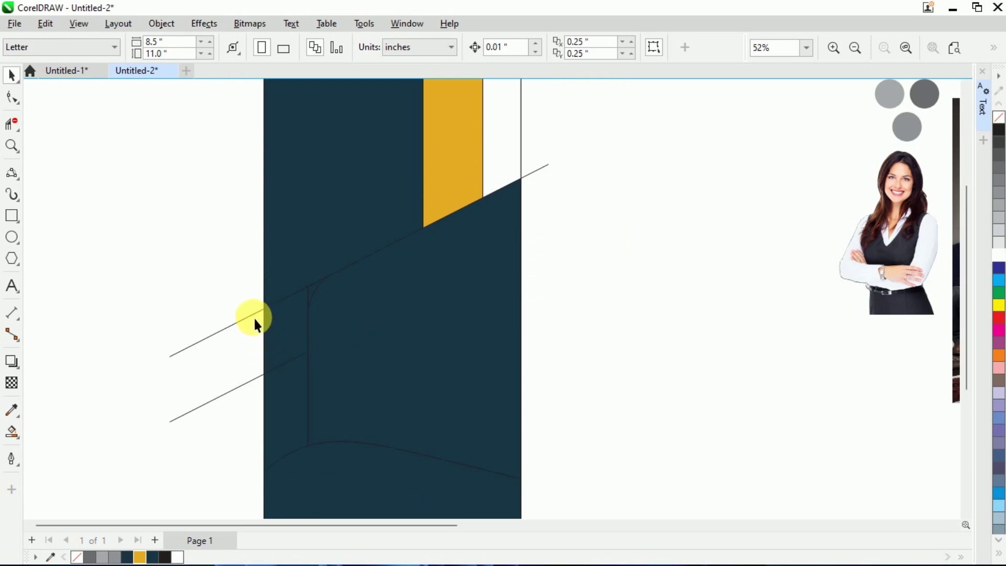
# - Delete the upper diagonal line and weld the narrow area between the two diagonals to the large upper navy section
pyautogui.moveTo(254, 314); pyautogui.dragTo(165, 305)
pyautogui.press('Delete')
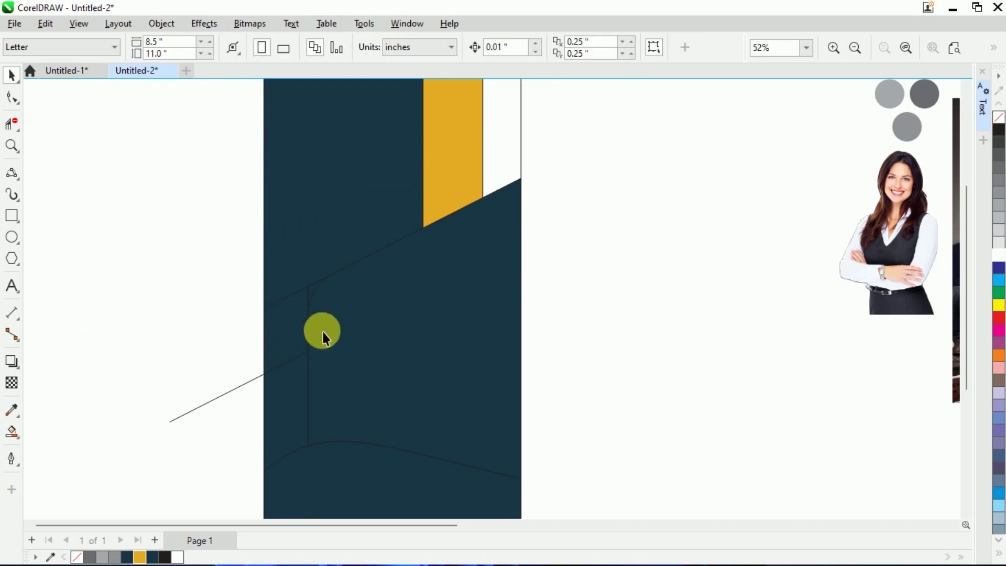
pyautogui.click(309, 296)
pyautogui.click(301, 293)
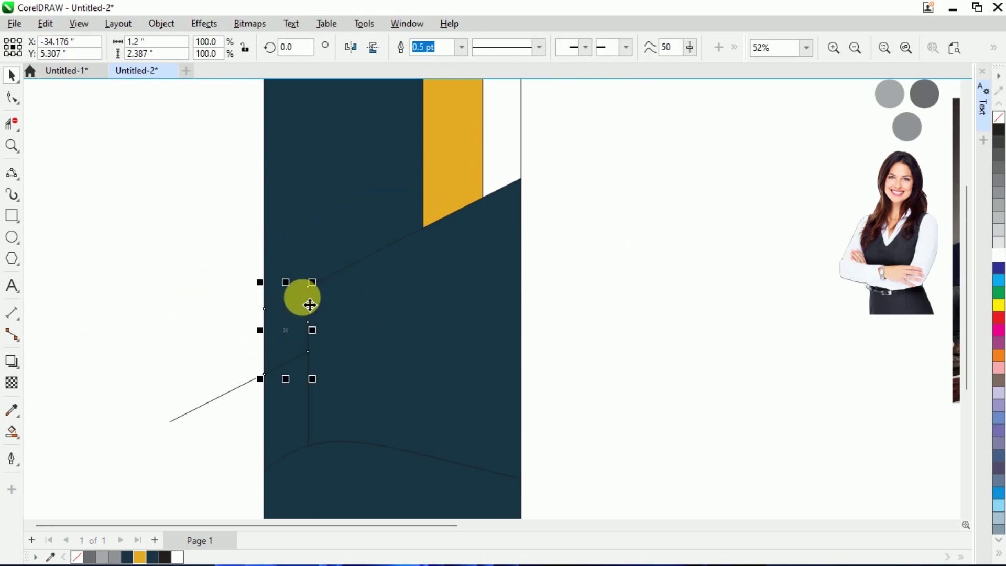
pyautogui.keyDown('shift'); pyautogui.click(329, 221); pyautogui.keyUp('shift')
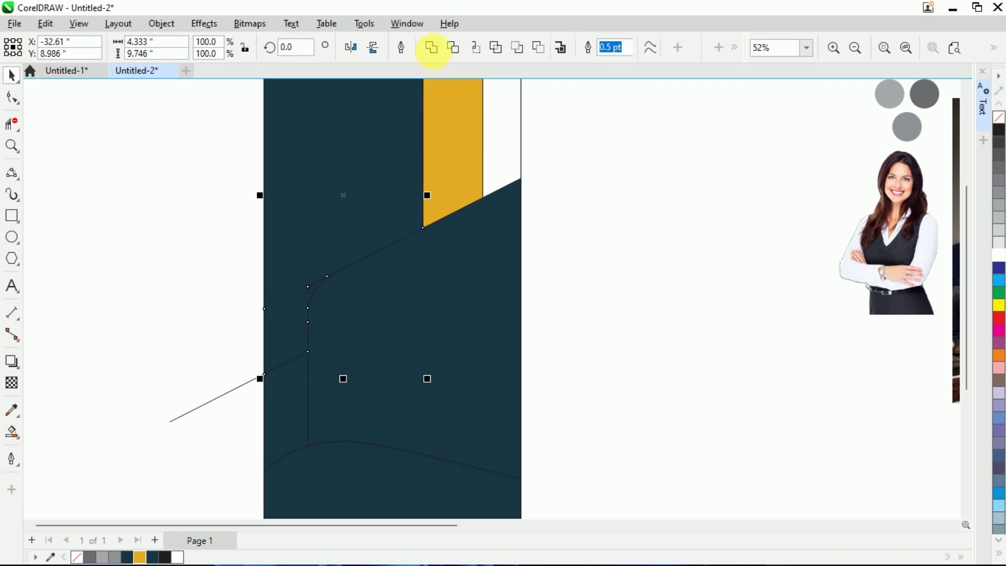
pyautogui.click(432, 47)
# - Fill the small section below the lower diagonal at the banner's left edge with white
pyautogui.scroll(-2, 256, 403)
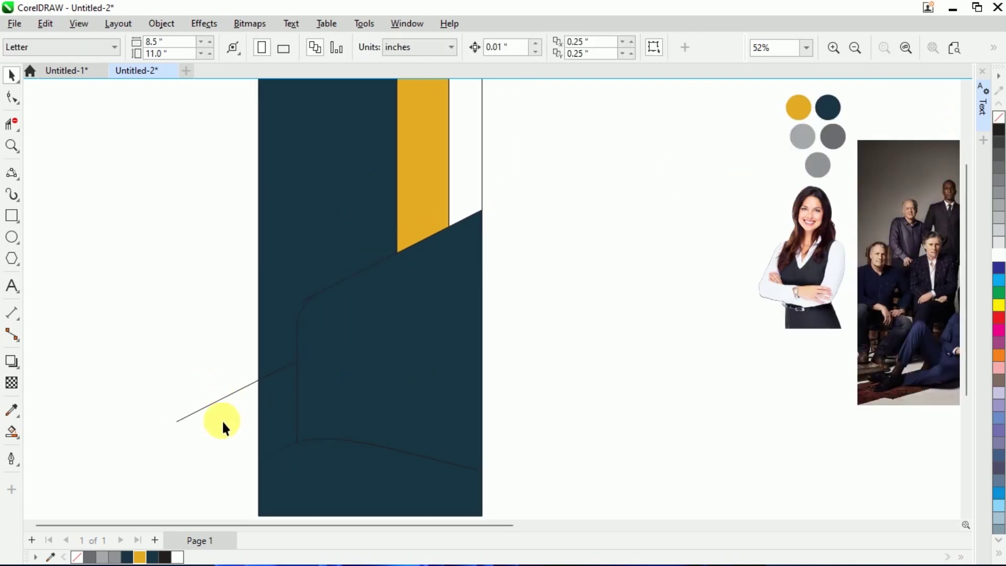
pyautogui.click(260, 417)
pyautogui.click(177, 557)
pyautogui.press('Escape')
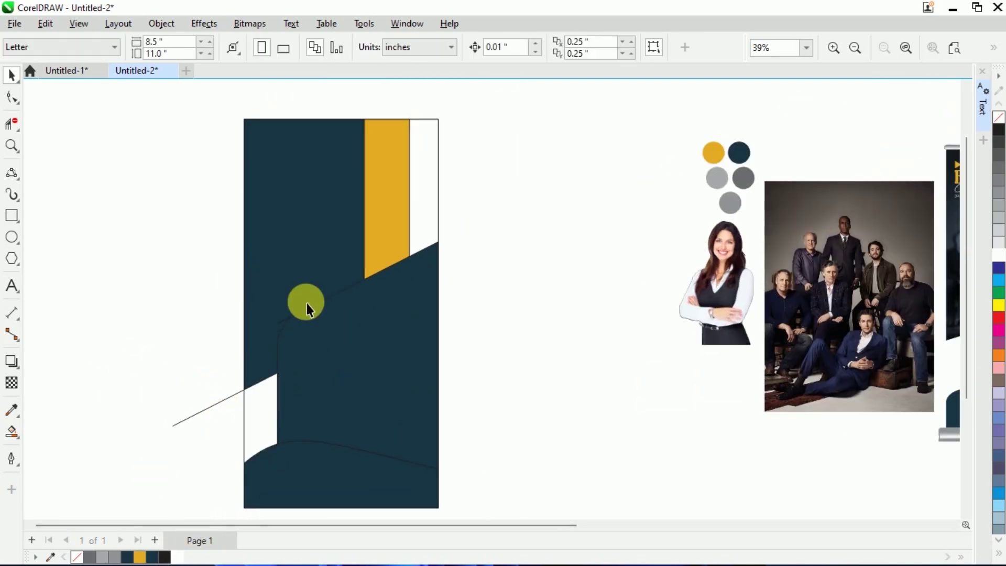
# - Remove the outline from the large upper navy section
pyautogui.scroll(-1, 305, 306)
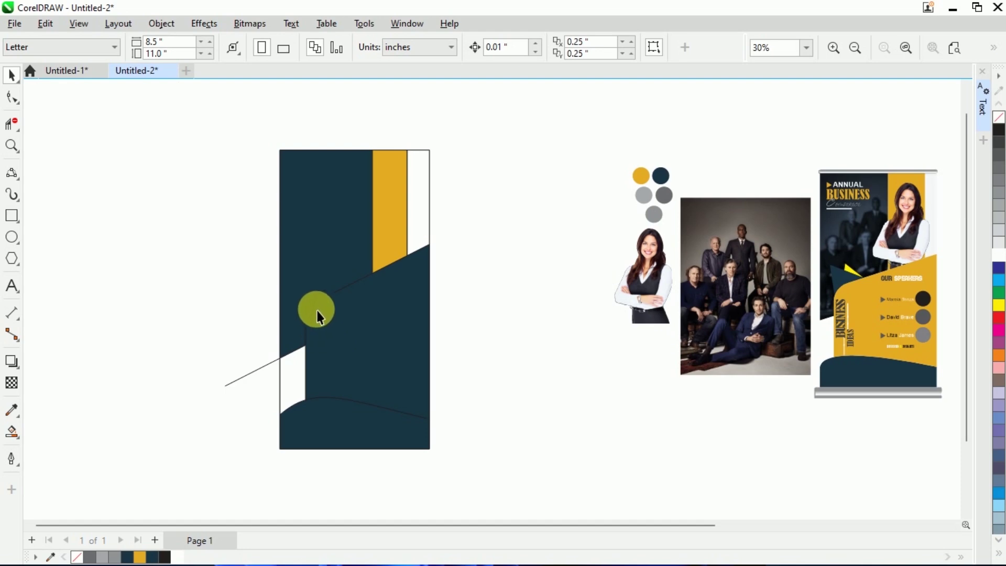
pyautogui.moveTo(306, 310); pyautogui.dragTo(241, 315)
pyautogui.press('Escape')
pyautogui.scroll(2, 285, 322)
pyautogui.scroll(-2, 304, 328)
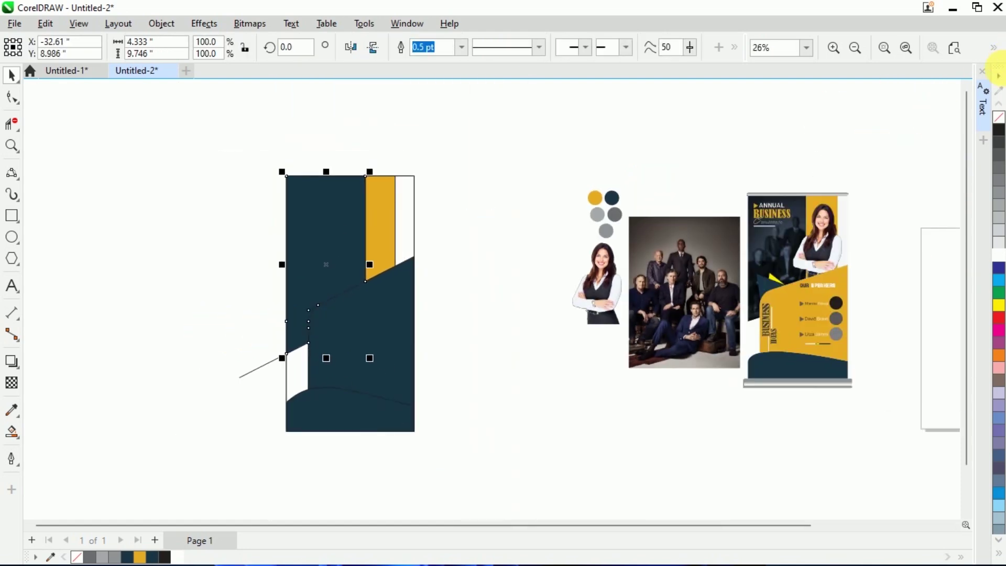
pyautogui.click(522, 231)
pyautogui.scroll(1, 369, 320)
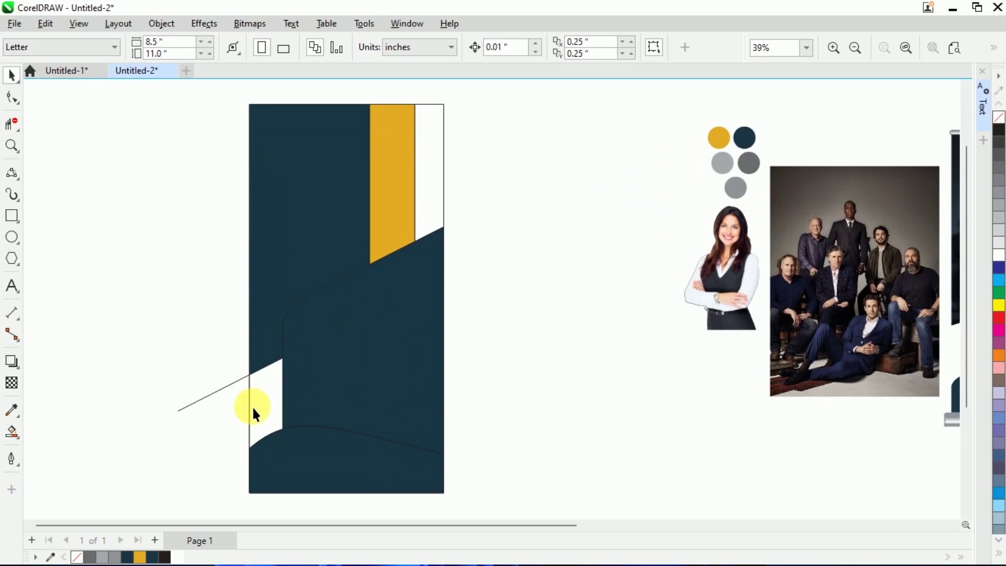
# - Delete the lower diagonal line that extends past the banner's left edge
pyautogui.click(227, 386)
pyautogui.press('Delete')
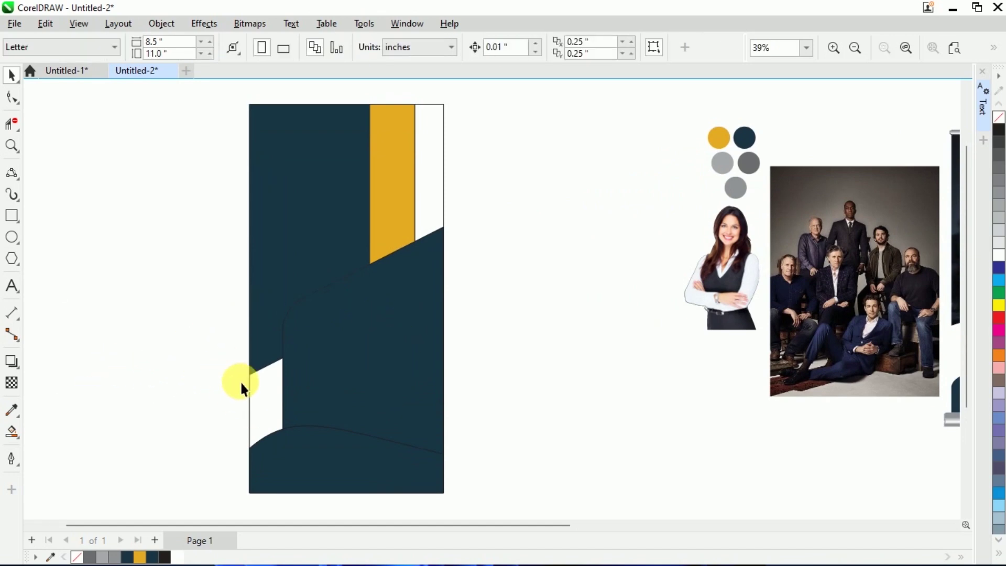
pyautogui.scroll(-2, 316, 373)
pyautogui.scroll(1, 322, 364)
pyautogui.scroll(-1, 370, 304)
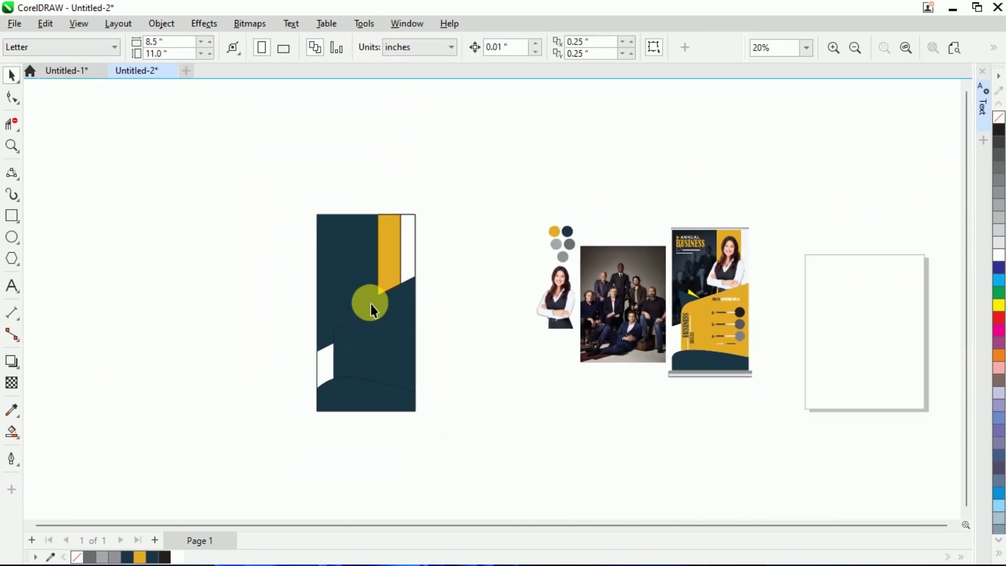
# - Select the other navy sections and the yellow strip together and remove their outlines
pyautogui.scroll(1, 382, 347)
pyautogui.click(355, 401)
pyautogui.click(409, 175)
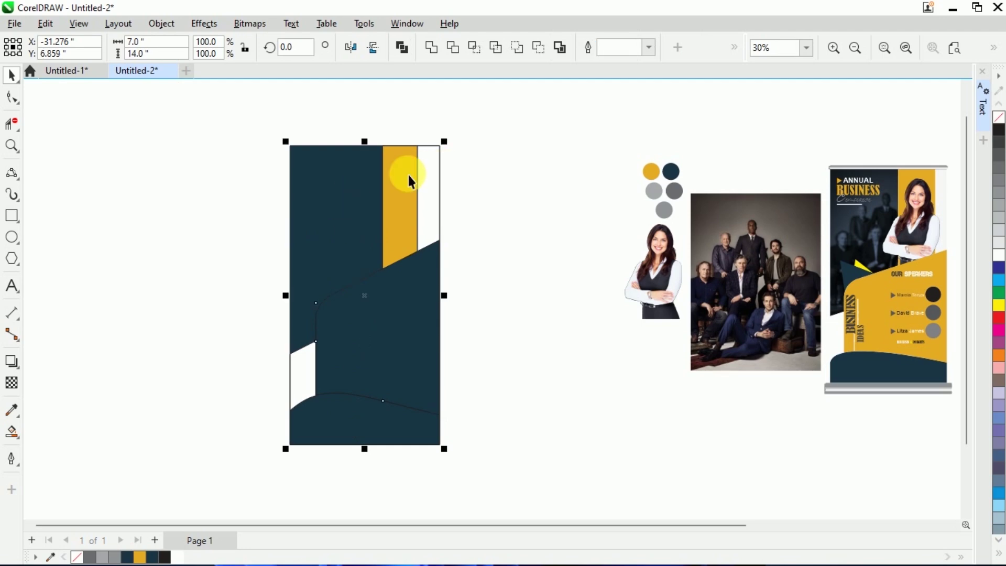
pyautogui.click(923, 128)
pyautogui.scroll(3, 355, 303)
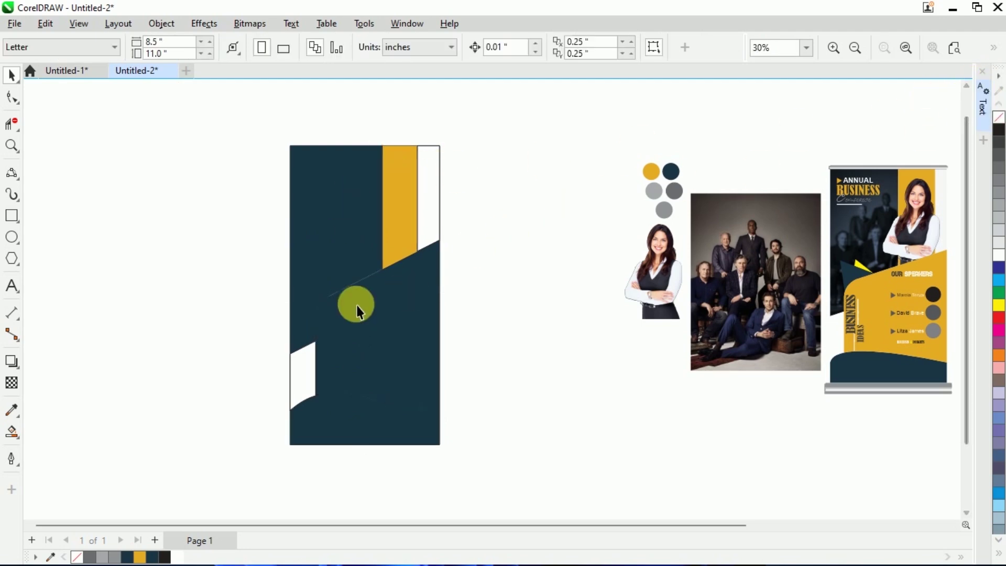
pyautogui.scroll(2, 358, 289)
pyautogui.scroll(-4, 367, 315)
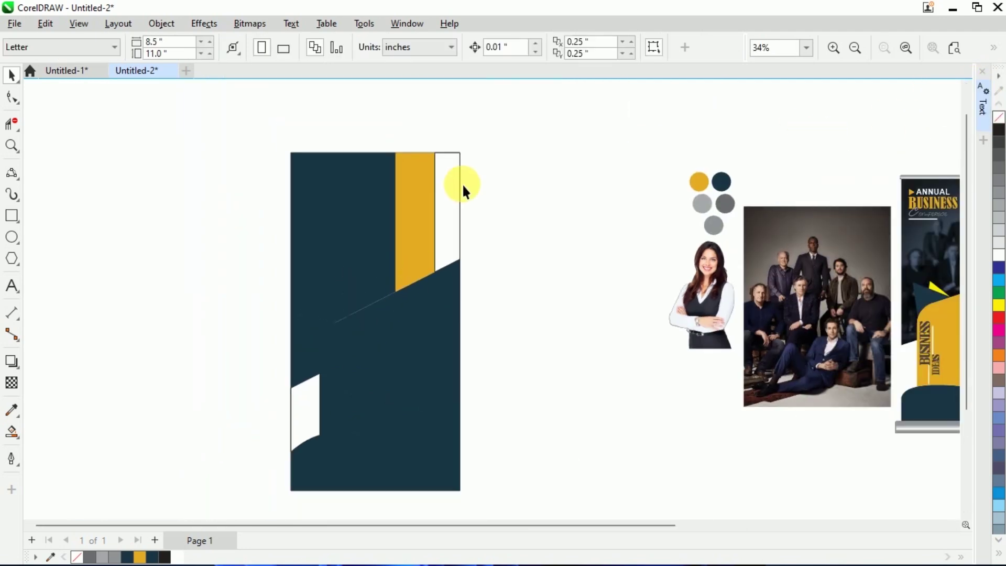
# - Remove the outline from the white strip beside the yellow band at the banner's upper right
pyautogui.click(466, 200)
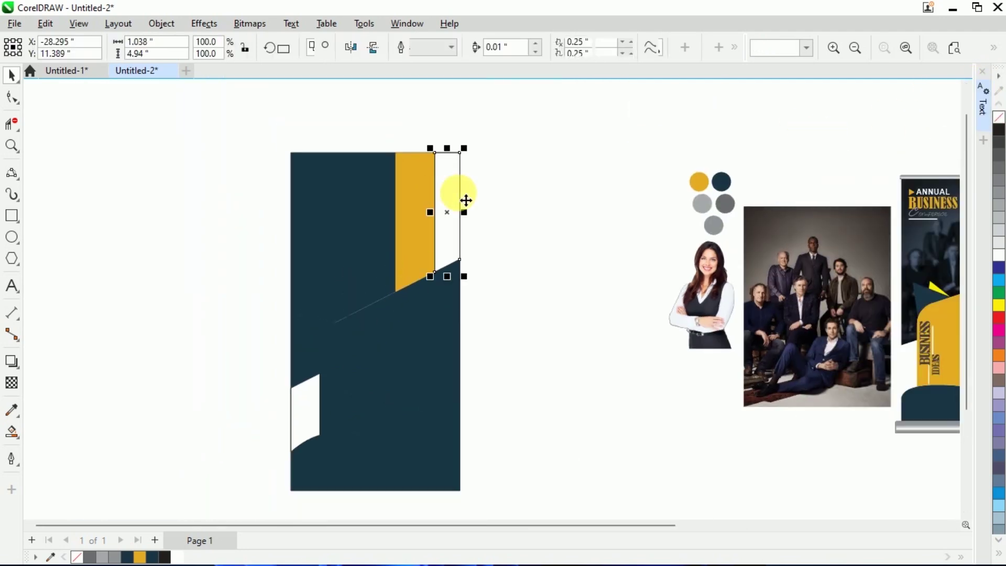
pyautogui.click(465, 336)
pyautogui.scroll(-2, 333, 395)
pyautogui.scroll(2, 337, 419)
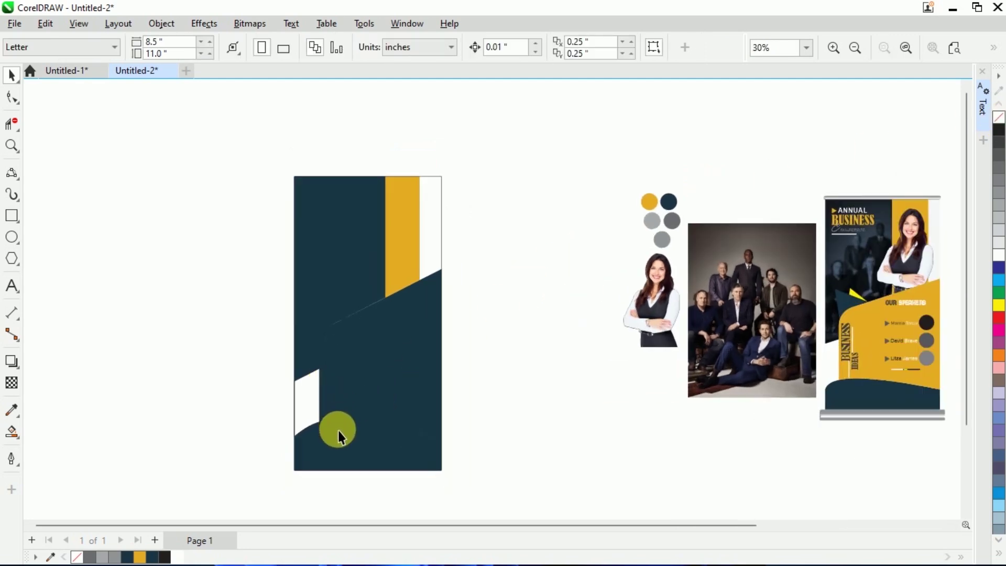
# - Recolor the large rounded section between the upper diagonal edge and the bottom curve to yellow
pyautogui.click(356, 405)
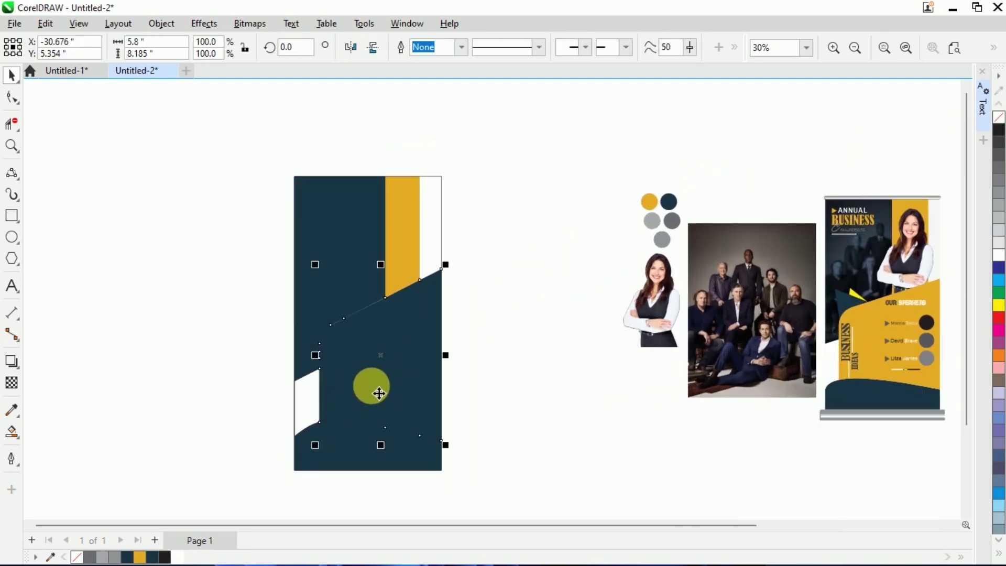
pyautogui.click(140, 556)
pyautogui.press('Escape')
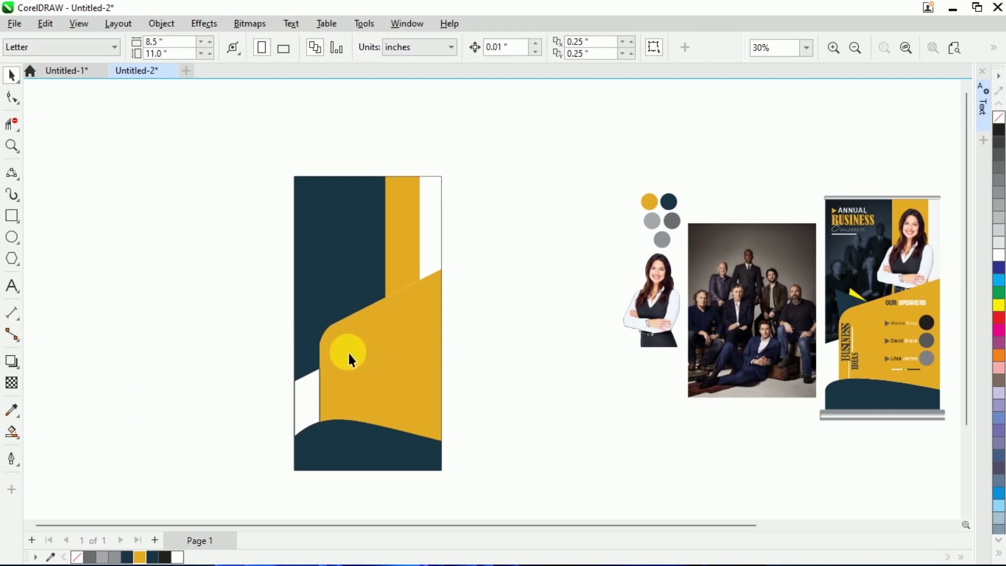
# - Remove the outline from the small white section at the banner's left edge, keeping it in its original place
pyautogui.scroll(2, 294, 388)
pyautogui.click(299, 391)
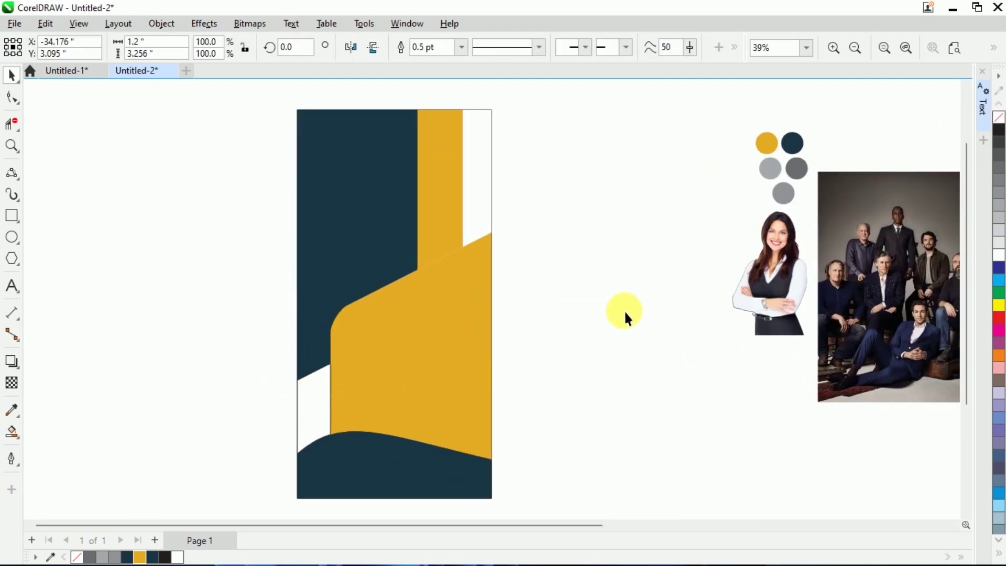
pyautogui.moveTo(317, 409); pyautogui.dragTo(189, 390)
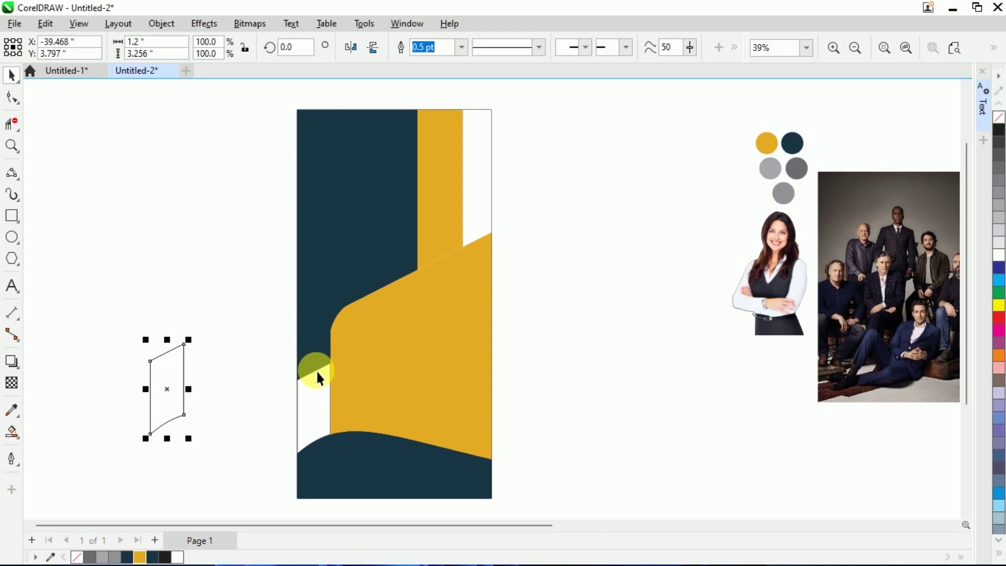
pyautogui.hotkey('ctrl', 'z')
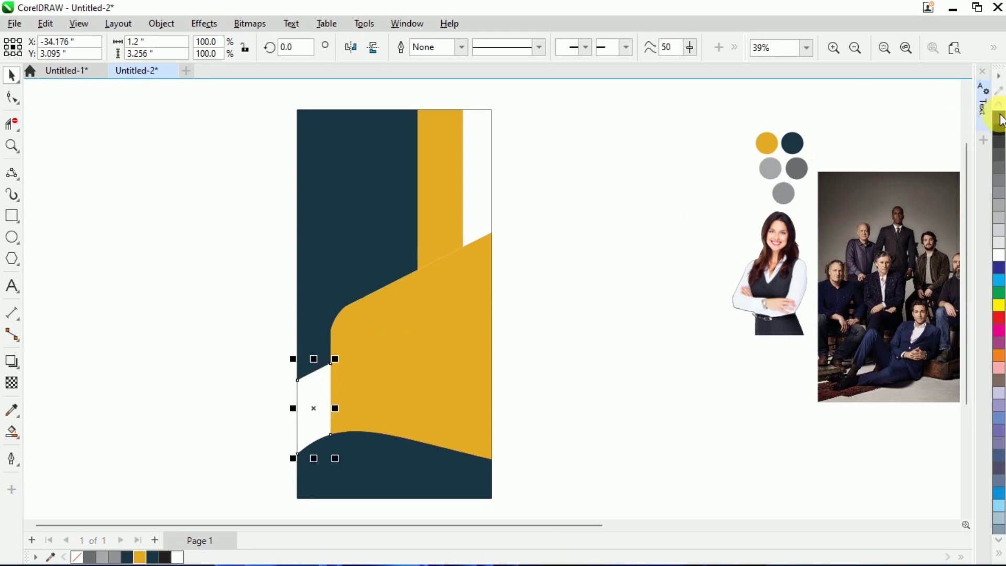
pyautogui.click(587, 279)
pyautogui.scroll(-3, 315, 380)
pyautogui.scroll(1, 378, 369)
pyautogui.scroll(-1, 379, 368)
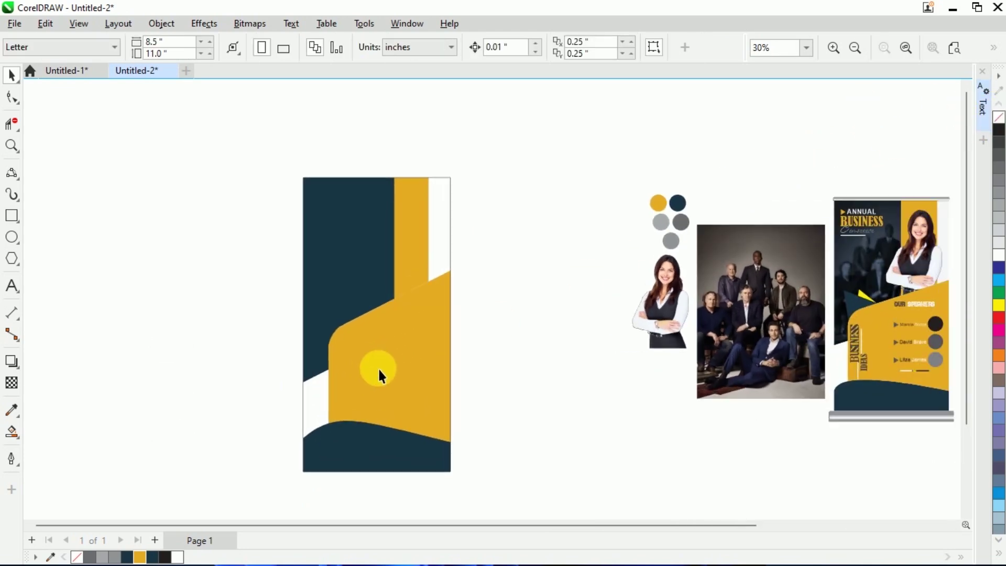
# - Place the woman's photo over the upper yellow strip, enlarge it to about 3.3 by 5.5 inches, and put it behind the large yellow section
pyautogui.moveTo(661, 287); pyautogui.dragTo(414, 260)
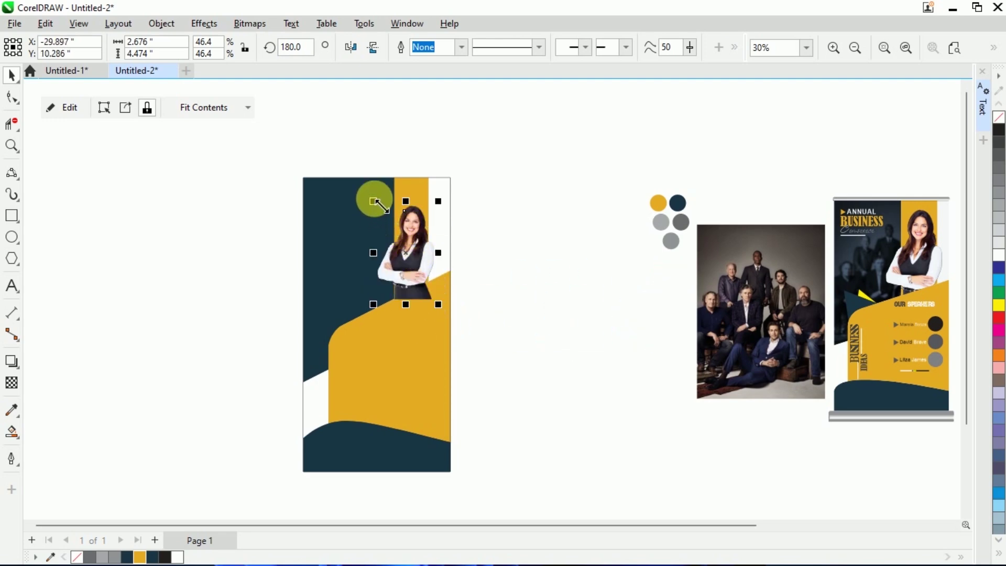
pyautogui.moveTo(374, 201); pyautogui.dragTo(350, 184)
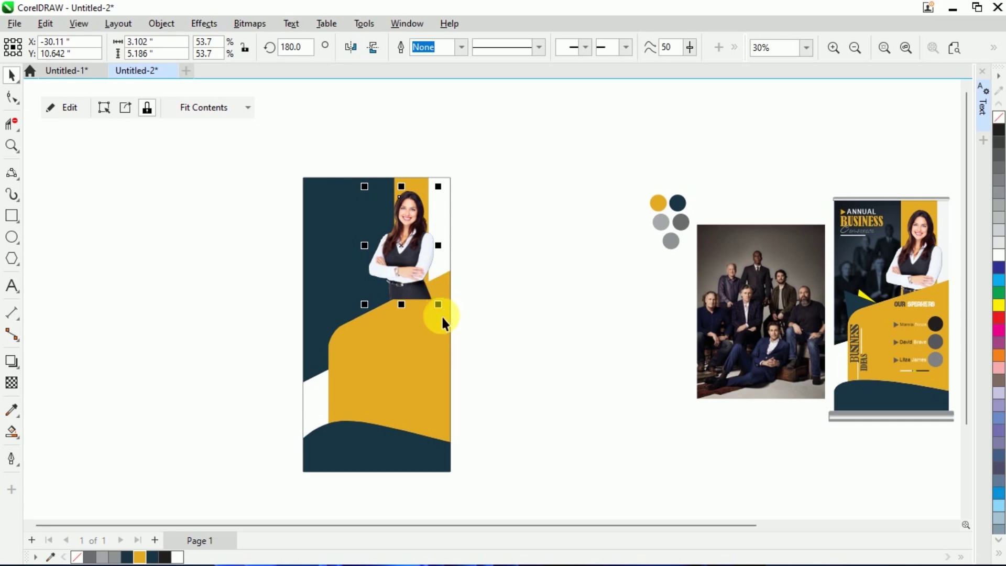
pyautogui.moveTo(440, 305); pyautogui.dragTo(452, 317)
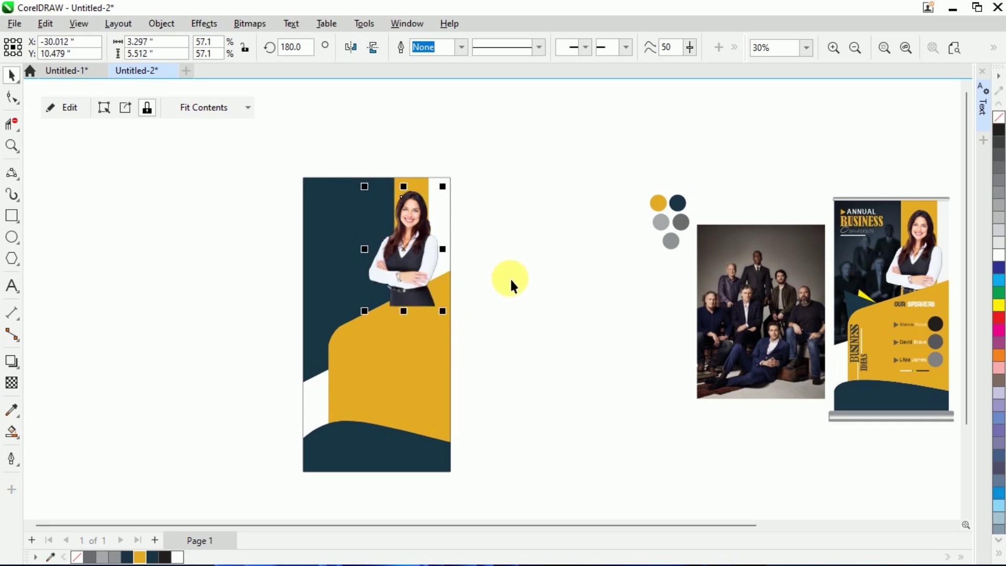
pyautogui.click(419, 347)
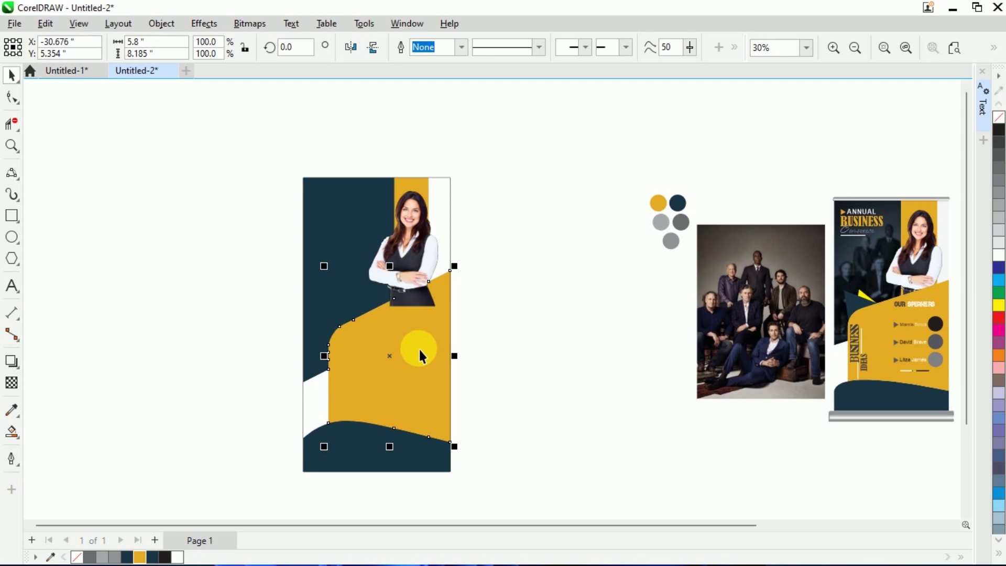
pyautogui.click(517, 275)
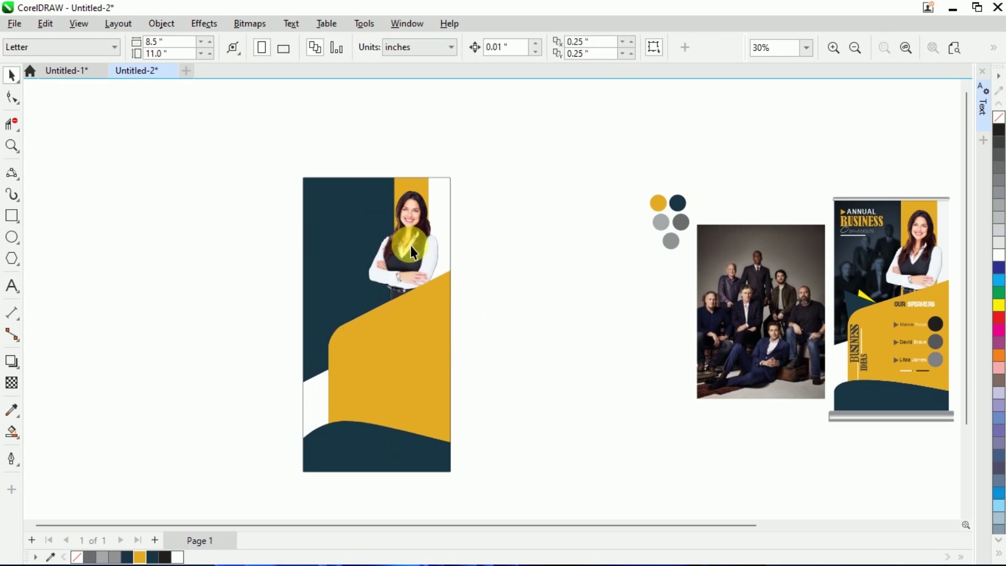
# - PowerClip the group photo inside the large upper navy section
pyautogui.scroll(-2, 410, 246)
pyautogui.scroll(1, 440, 260)
pyautogui.click(668, 304)
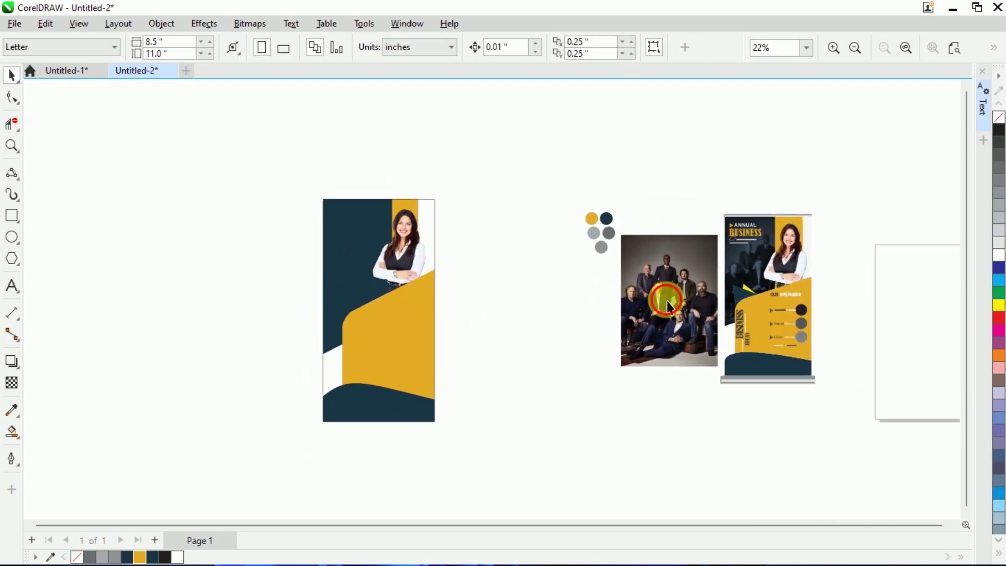
pyautogui.moveTo(669, 304); pyautogui.dragTo(373, 198)
pyautogui.scroll(2, 427, 270)
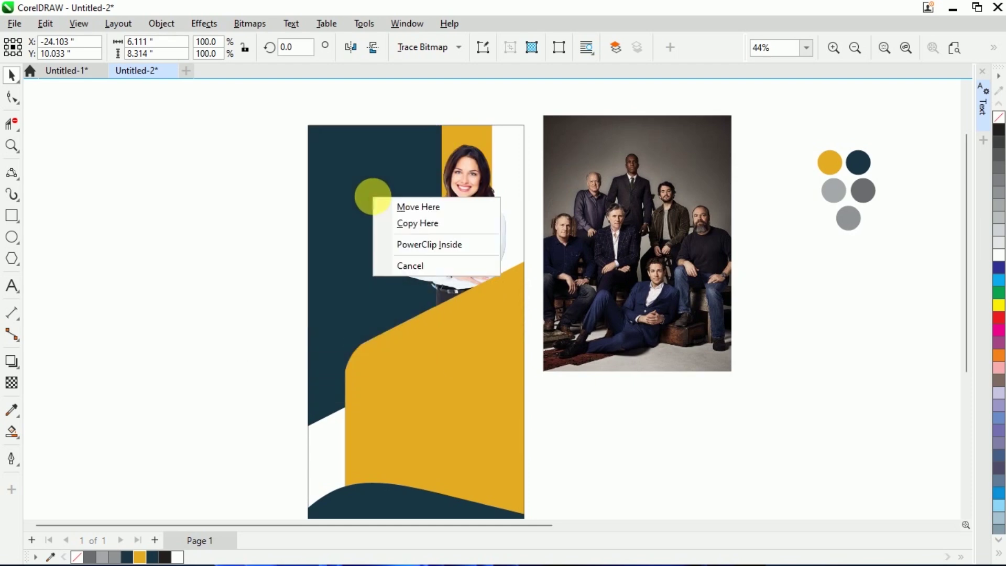
pyautogui.click(427, 245)
pyautogui.scroll(-1, 353, 243)
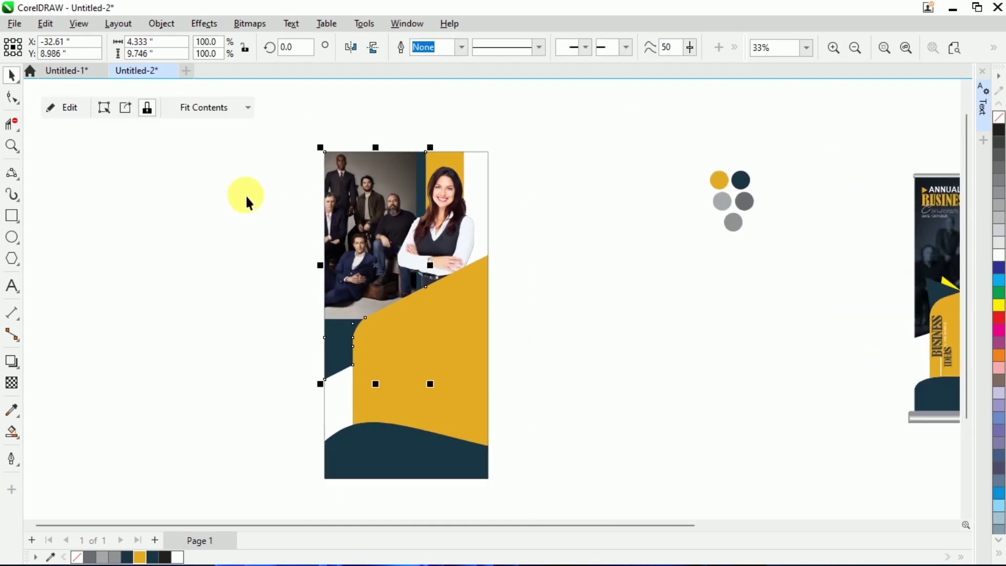
# - Edit the PowerClip contents, enlarging the group photo to about 7.07 by 9.62 inches and positioning it to cover the upper section's frame
pyautogui.click(51, 112)
pyautogui.click(342, 206)
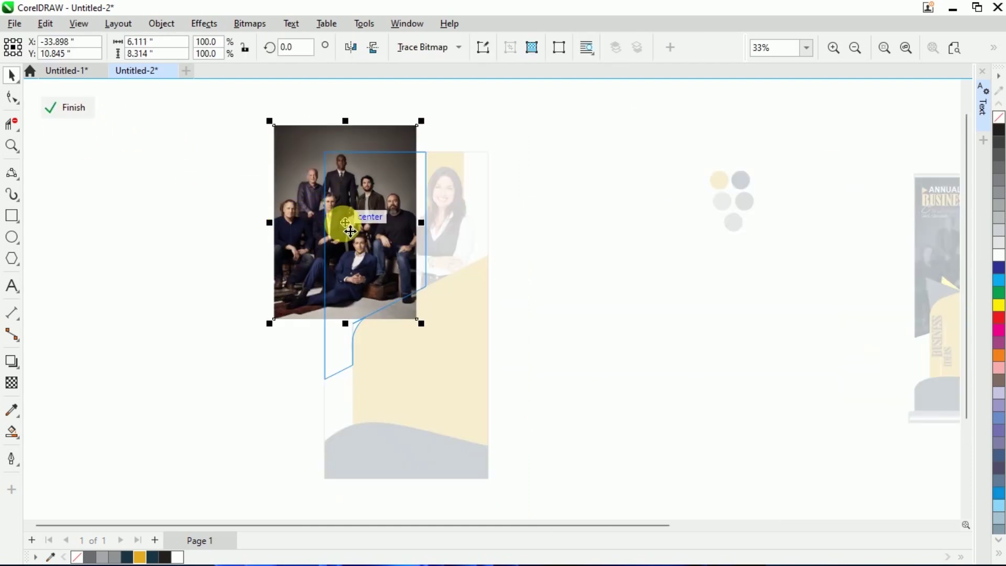
pyautogui.moveTo(350, 230); pyautogui.dragTo(366, 288)
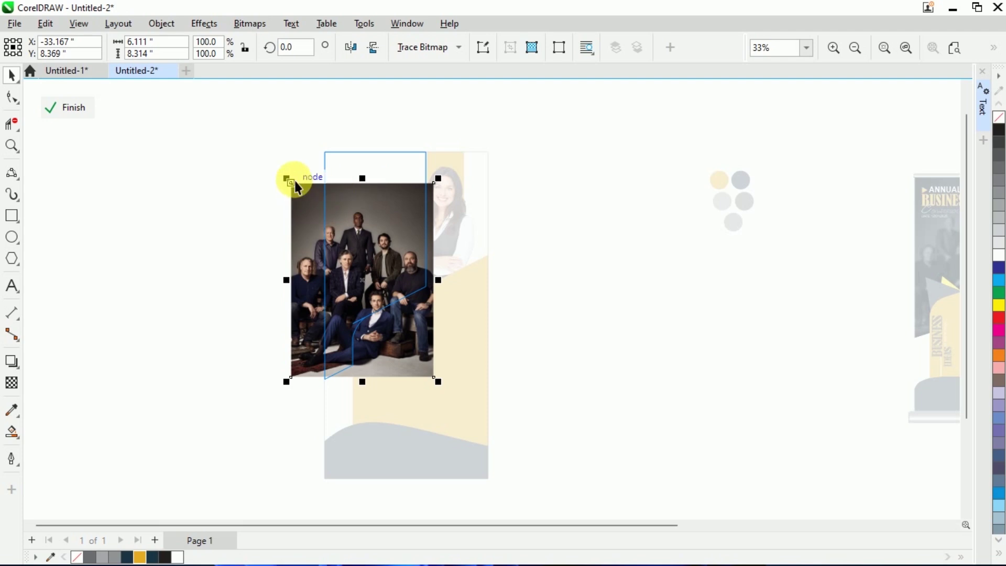
pyautogui.moveTo(287, 179); pyautogui.dragTo(262, 152)
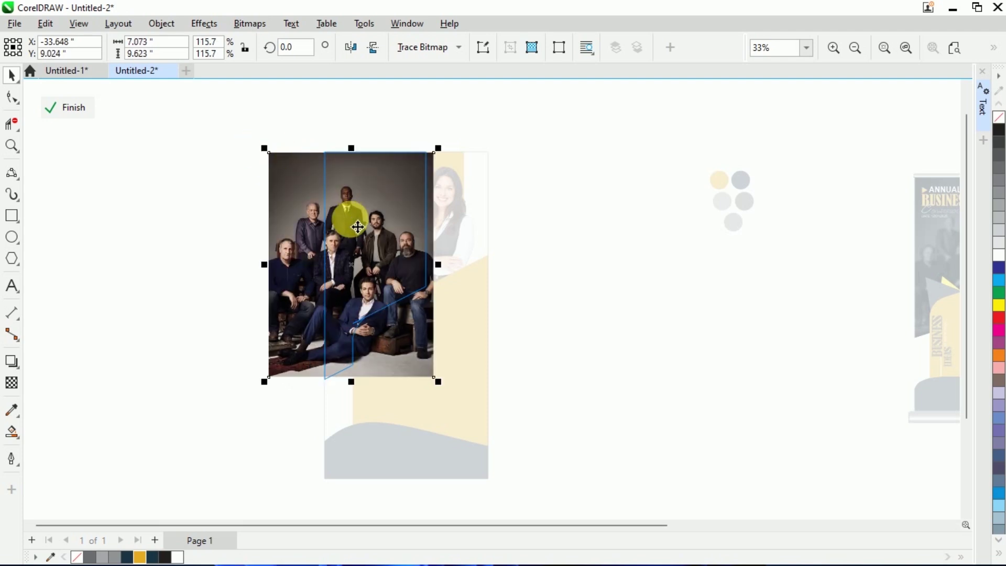
pyautogui.moveTo(357, 227); pyautogui.dragTo(412, 228)
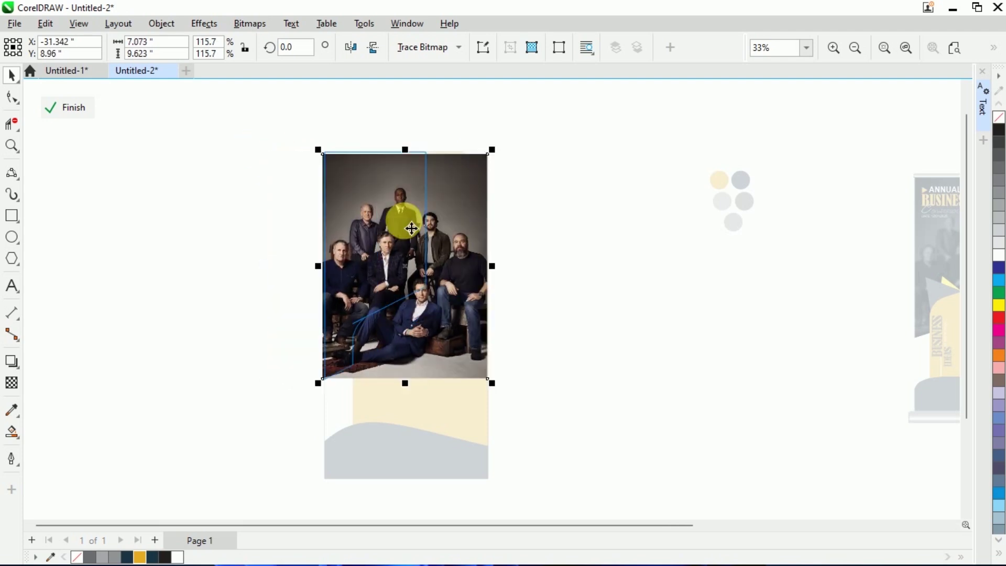
# - Set the group photo's transparency merge mode to Texturize
pyautogui.click(11, 383)
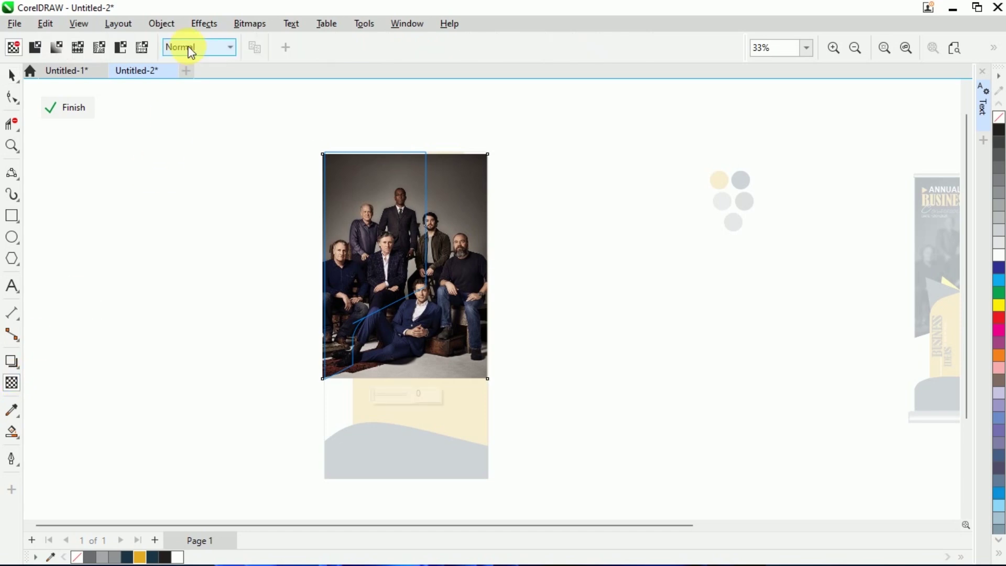
pyautogui.click(190, 50)
pyautogui.click(185, 184)
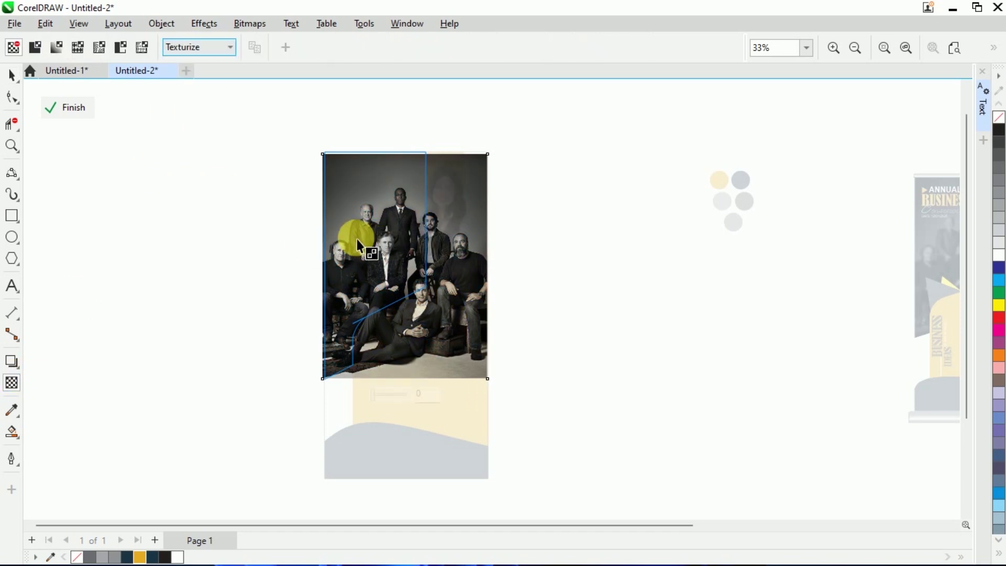
# - Finish editing the PowerClip contents of the large upper navy section and deselect it
pyautogui.click(69, 111)
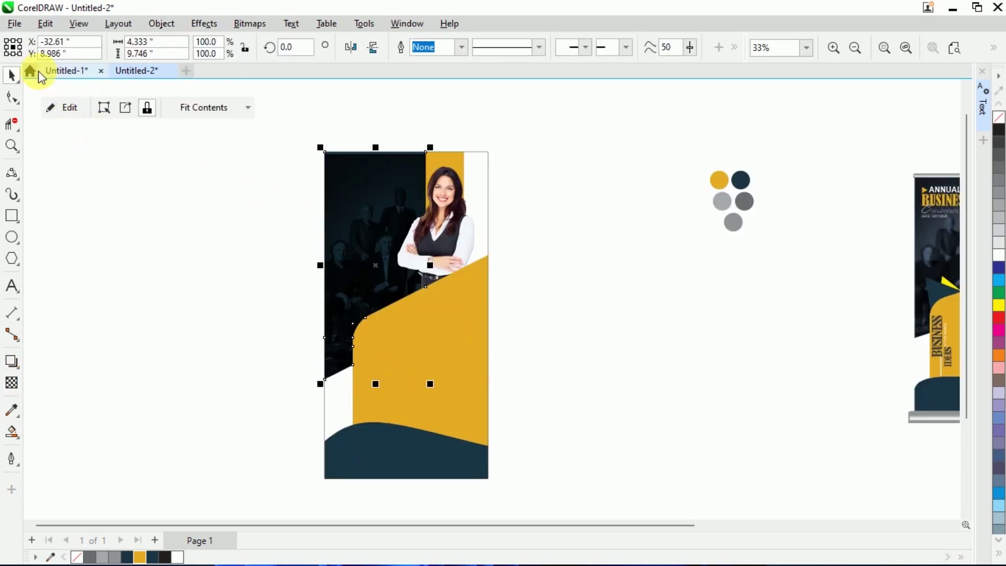
pyautogui.click(99, 156)
pyautogui.scroll(-1, 373, 225)
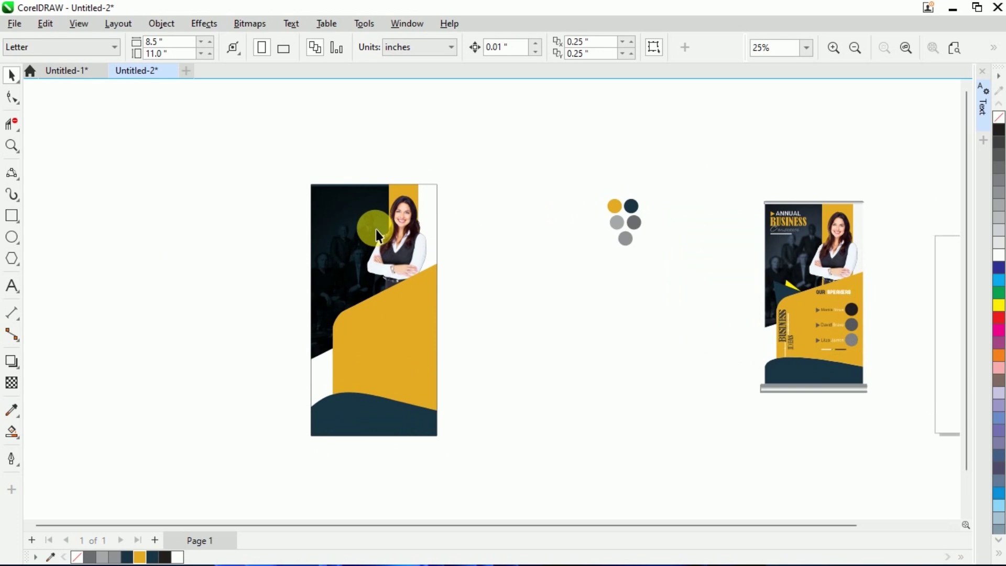
pyautogui.scroll(1, 376, 230)
pyautogui.scroll(-1, 370, 268)
pyautogui.scroll(1, 391, 272)
pyautogui.scroll(-1, 394, 273)
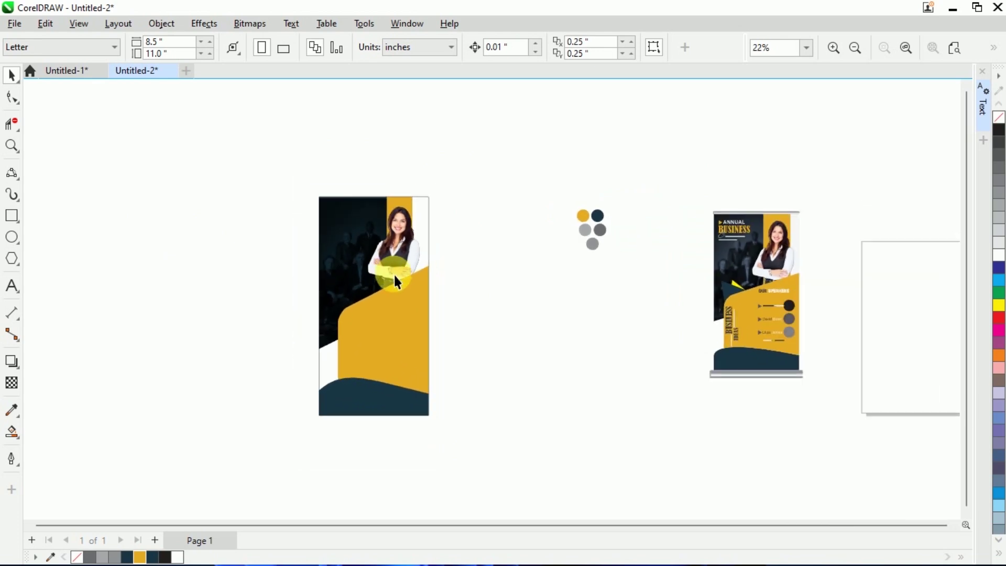
pyautogui.scroll(1, 399, 293)
pyautogui.scroll(-1, 487, 302)
pyautogui.scroll(1, 422, 352)
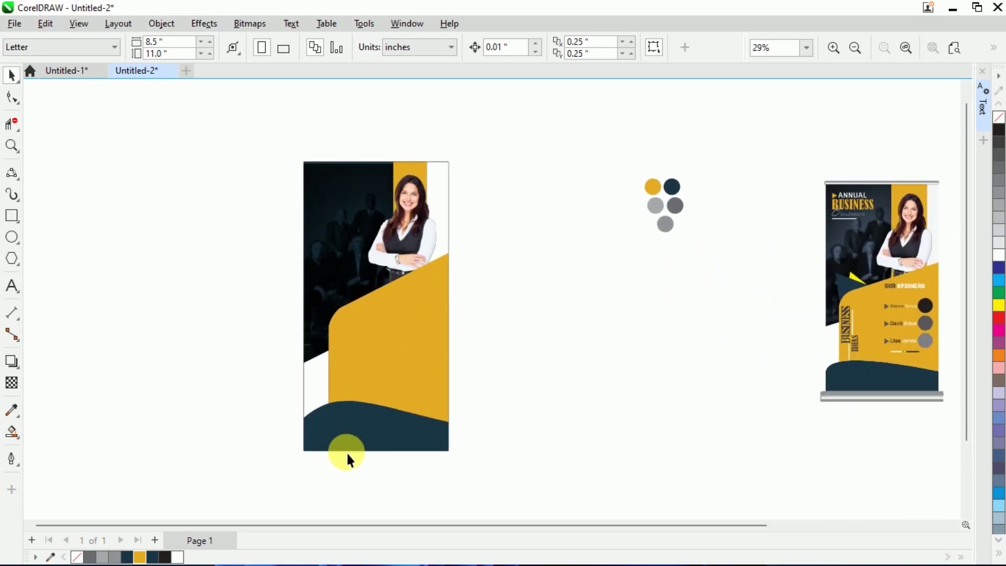
pyautogui.scroll(-1, 386, 324)
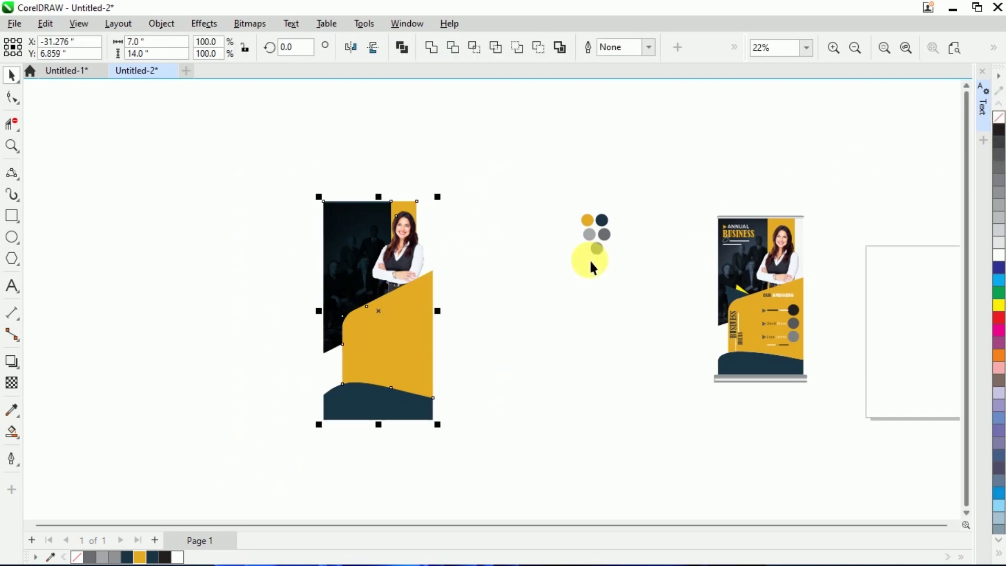
# - Move the whole recreated banner design so it sits directly beside the finished reference banner, over the color sample circles
pyautogui.click(653, 232)
pyautogui.moveTo(561, 263); pyautogui.dragTo(561, 263)
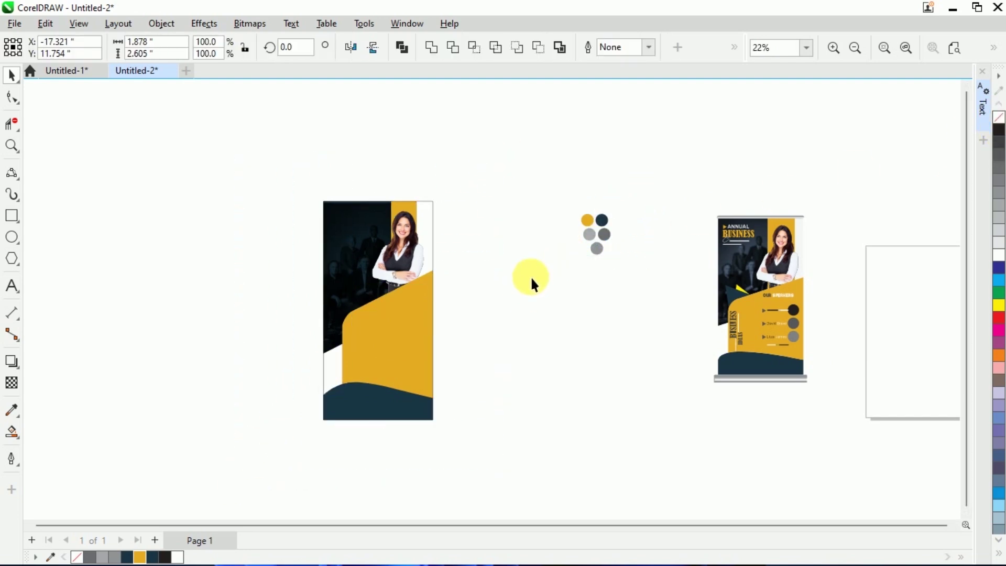
pyautogui.scroll(-1, 533, 283)
pyautogui.click(338, 353)
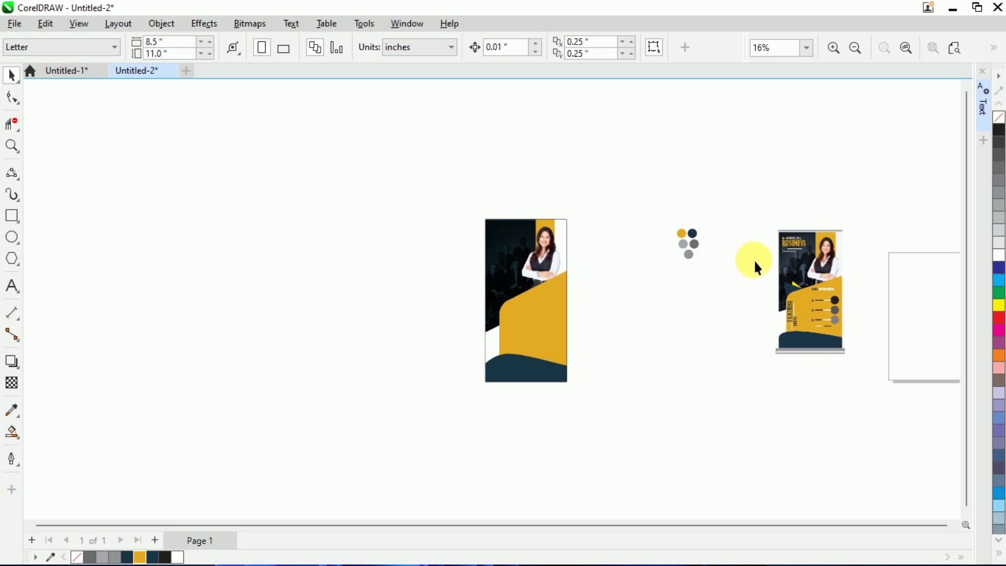
pyautogui.scroll(1, 754, 259)
pyautogui.scroll(-1, 382, 310)
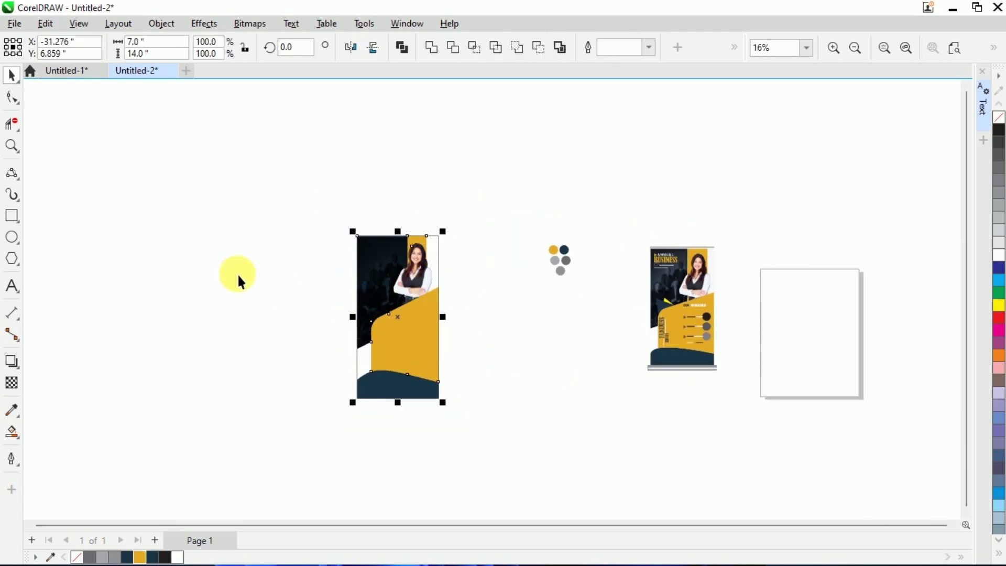
pyautogui.scroll(-1, 242, 273)
pyautogui.moveTo(341, 284); pyautogui.dragTo(499, 295)
pyautogui.scroll(2, 508, 310)
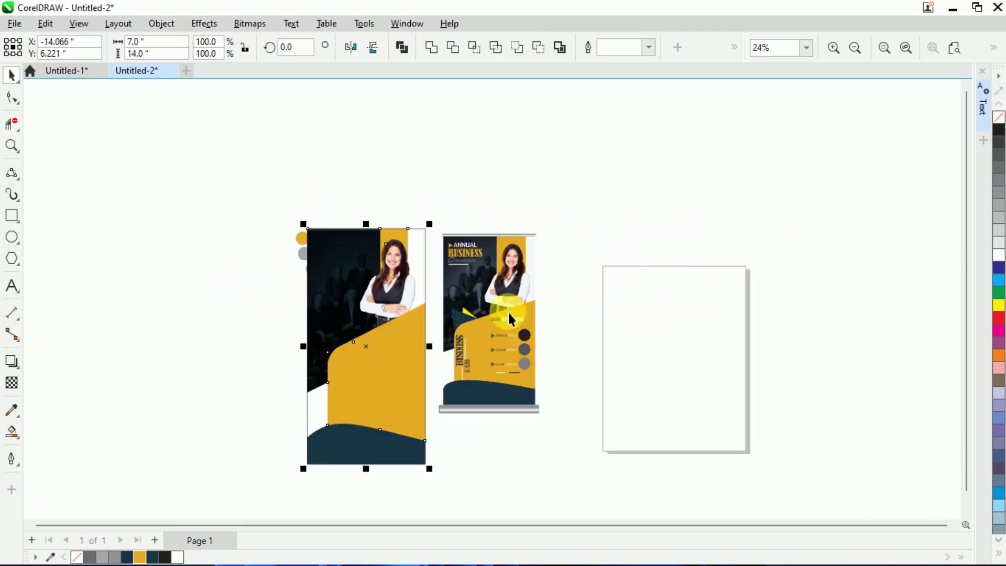
pyautogui.click(662, 261)
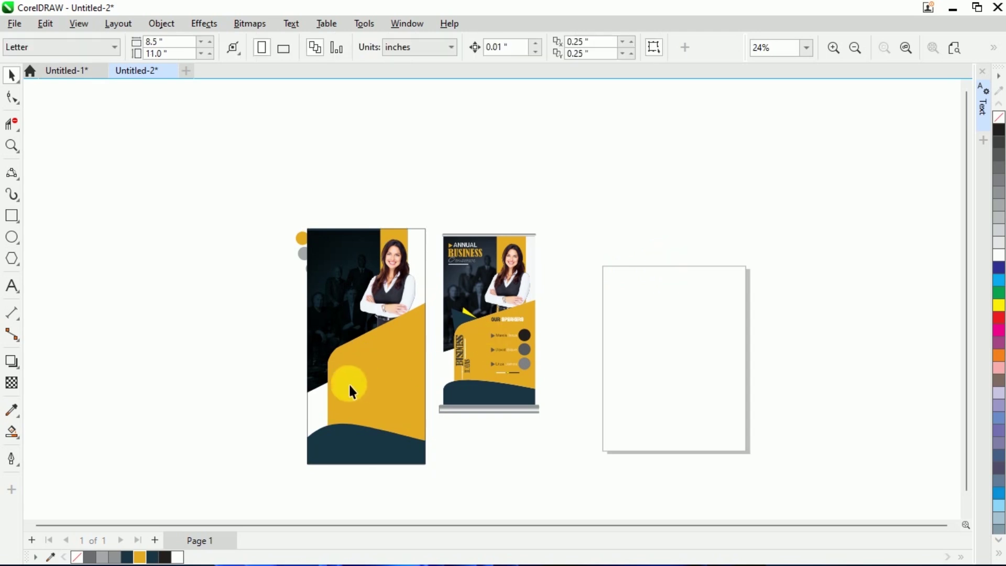
# - Copy the reference banner's metallic top rail onto the recreated banner's top edge and stretch it to the banner's width
pyautogui.scroll(2, 348, 386)
pyautogui.scroll(-2, 341, 171)
pyautogui.scroll(2, 543, 247)
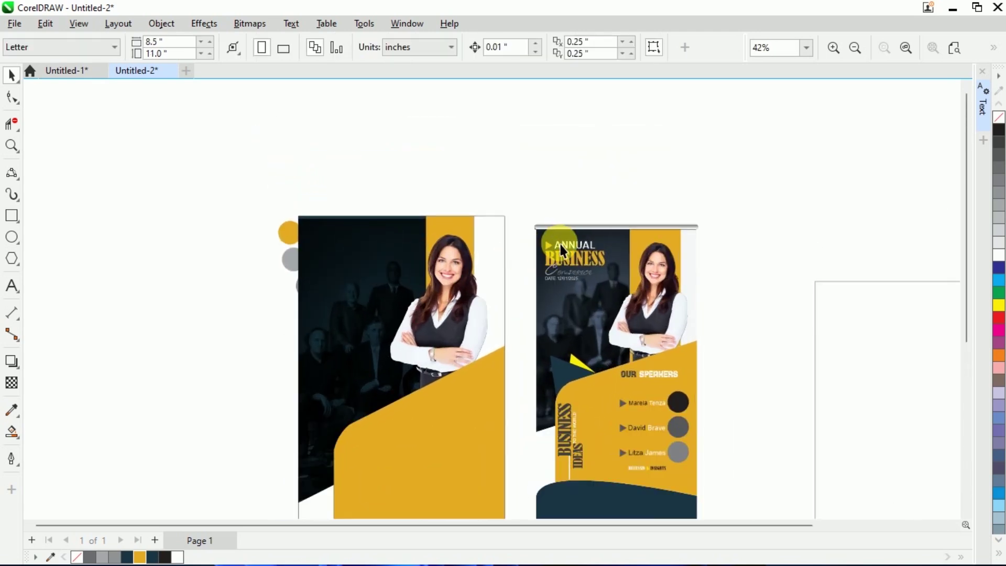
pyautogui.moveTo(580, 230); pyautogui.dragTo(345, 217)
pyautogui.rightClick(345, 217)
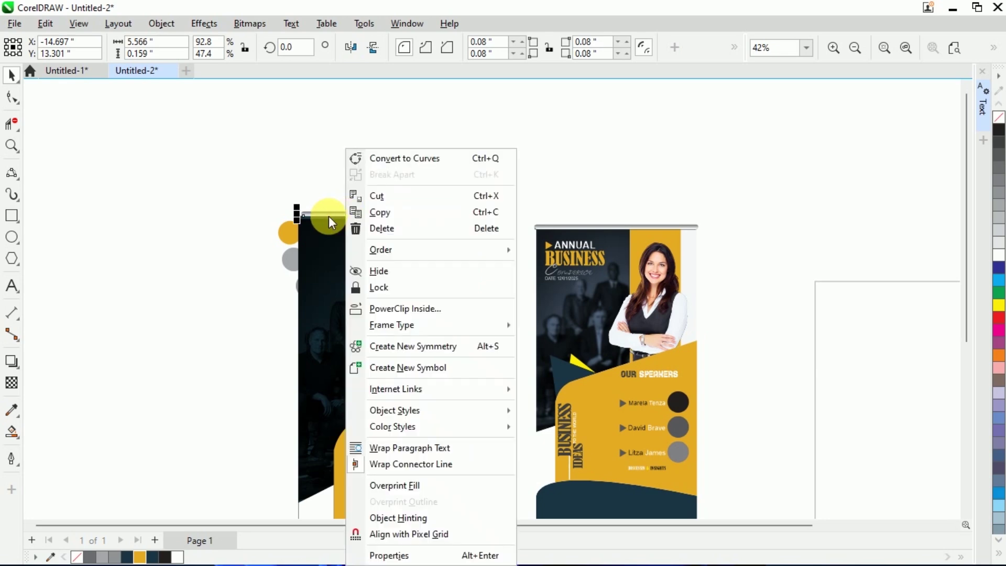
pyautogui.click(343, 190)
pyautogui.scroll(3, 343, 190)
pyautogui.click(556, 230)
pyautogui.moveTo(577, 229); pyautogui.dragTo(659, 241)
pyautogui.moveTo(253, 232)
pyautogui.mouseDown()
pyautogui.moveTo(225, 240)
pyautogui.moveTo(256, 250)
pyautogui.mouseUp()
pyautogui.scroll(-2, 341, 156)
pyautogui.click(468, 187)
pyautogui.scroll(-2, 451, 169)
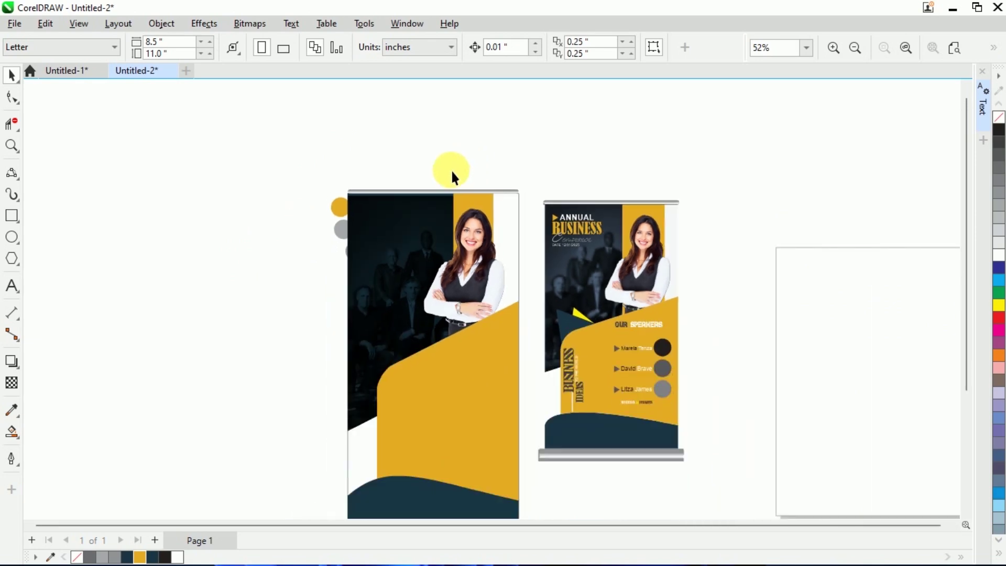
# - Widen the top rail evenly on both sides to about 7.16 inches so it slightly overhangs the banner
pyautogui.scroll(1, 410, 195)
pyautogui.scroll(4, 410, 195)
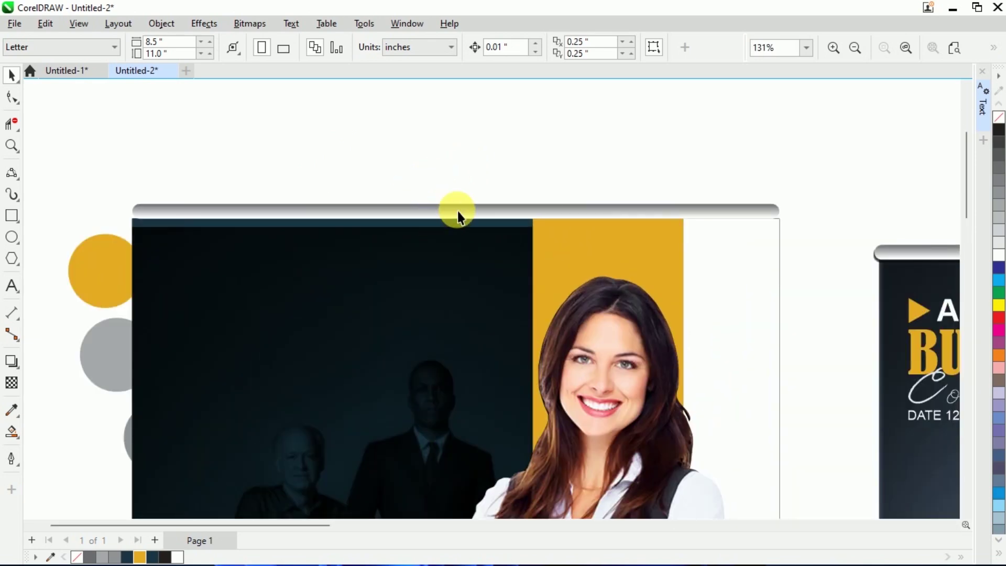
pyautogui.click(458, 215)
pyautogui.moveTo(784, 211); pyautogui.dragTo(802, 222)
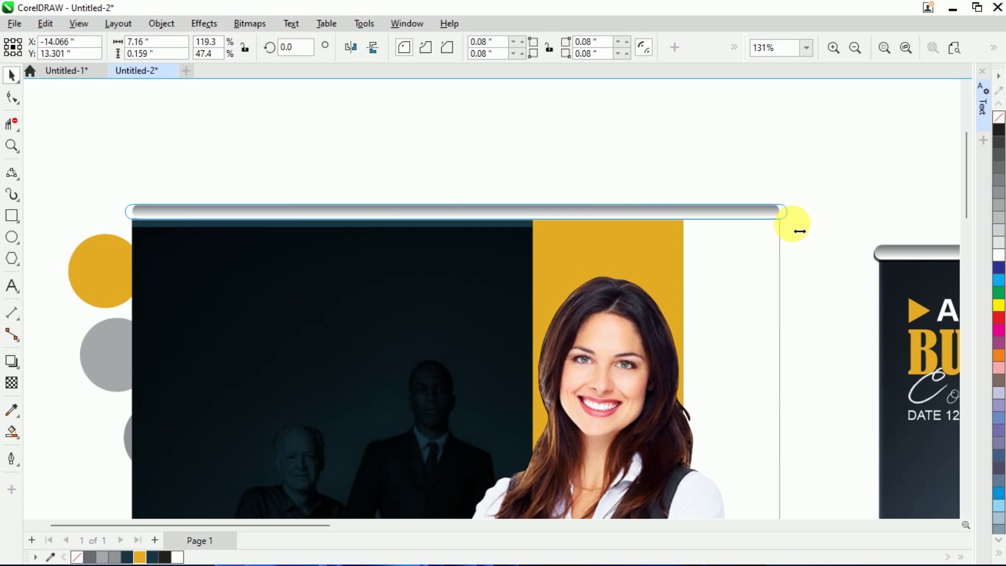
pyautogui.moveTo(803, 231); pyautogui.dragTo(804, 231)
pyautogui.click(498, 175)
pyautogui.scroll(-3, 506, 168)
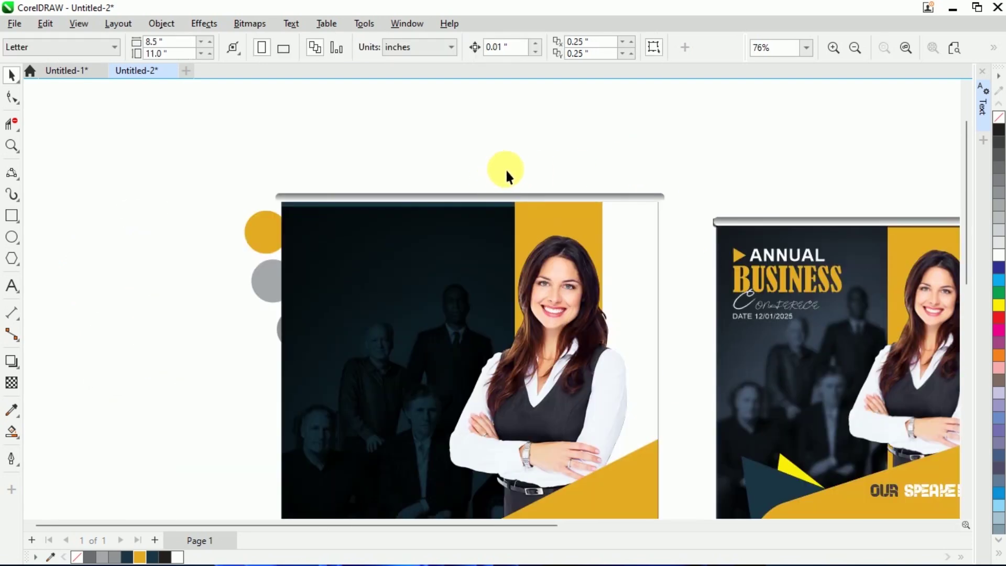
# - Move the reference banner's metallic base to the recreated banner's bottom edge and widen it evenly to about 7.36 inches
pyautogui.scroll(-2, 556, 425)
pyautogui.moveTo(690, 262); pyautogui.dragTo(450, 311)
pyautogui.scroll(2, 496, 342)
pyautogui.scroll(3, 511, 359)
pyautogui.moveTo(702, 332); pyautogui.dragTo(761, 334)
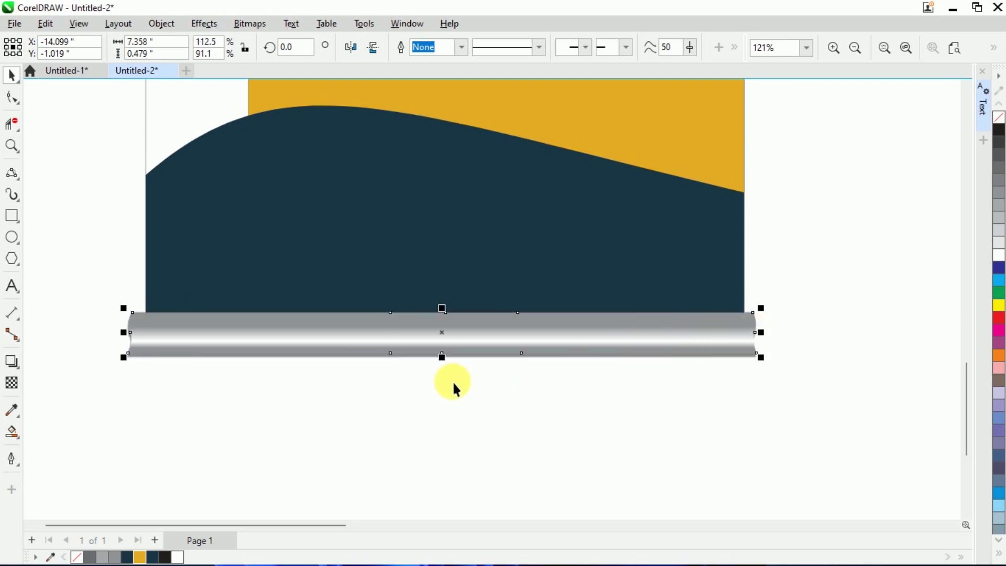
pyautogui.click(462, 432)
pyautogui.scroll(-5, 421, 441)
pyautogui.scroll(-2, 456, 370)
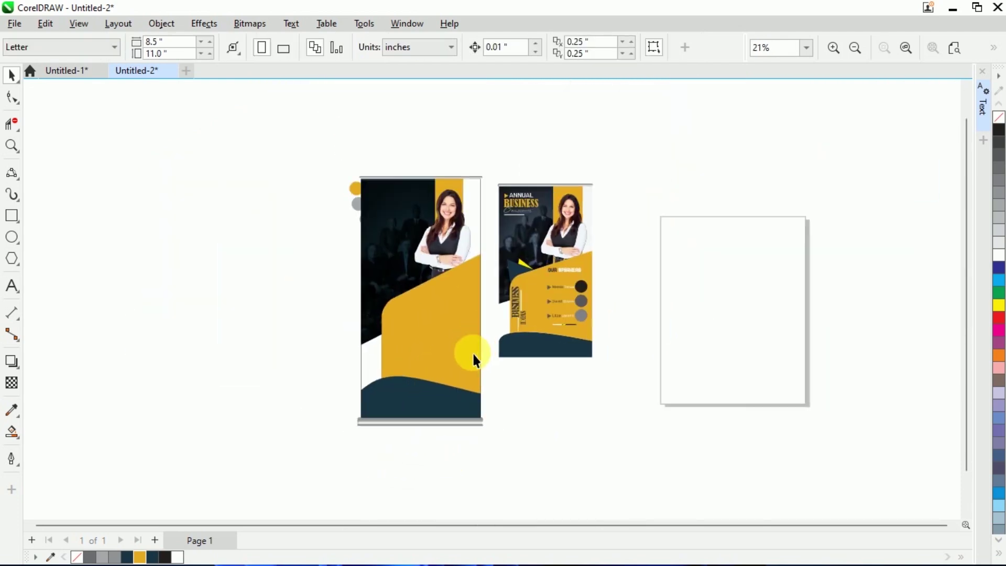
# - Delete the leftover reference banner artwork beside the recreated banner
pyautogui.scroll(1, 316, 196)
pyautogui.scroll(-1, 263, 206)
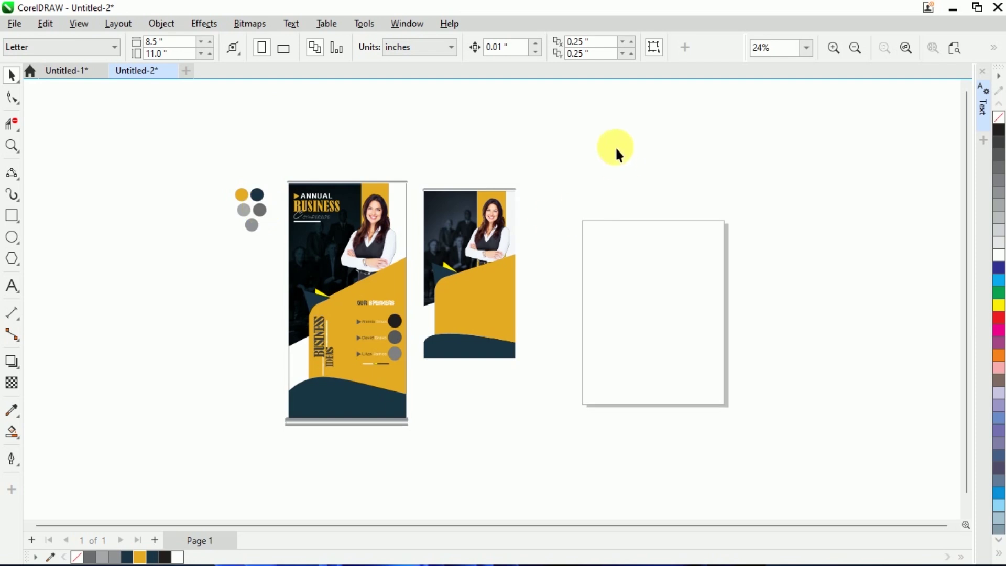
pyautogui.moveTo(400, 385); pyautogui.dragTo(399, 379)
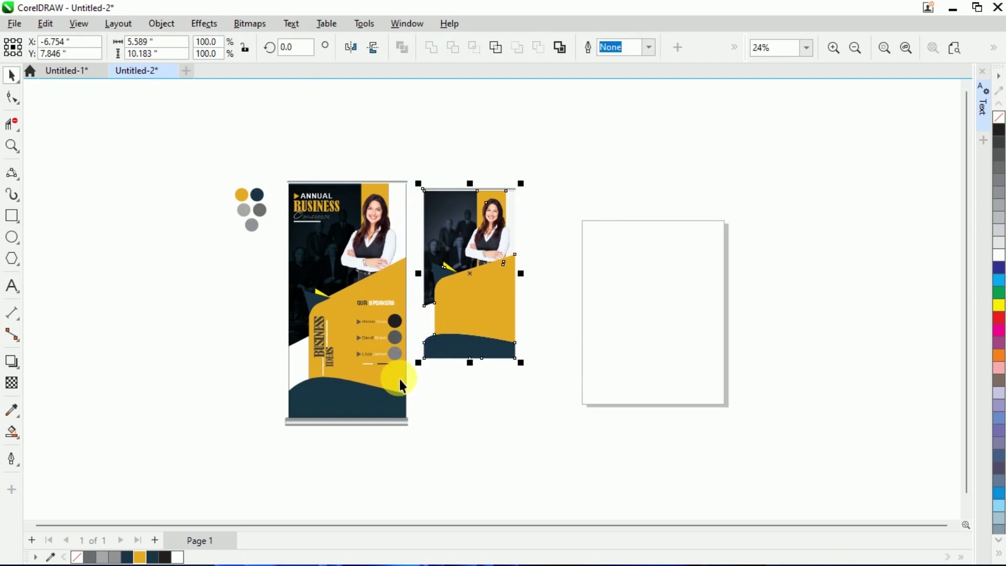
pyautogui.press('Delete')
pyautogui.scroll(-2, 633, 292)
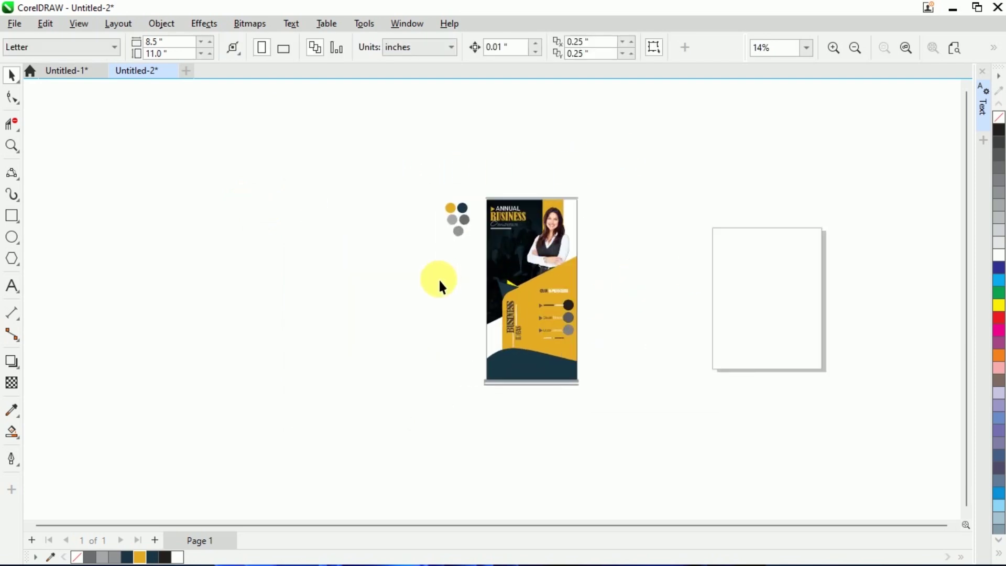
# - Draw a rectangle over the banner, scale it from its center to about 9.6 by 19.2 inches, and move it beside the banner
pyautogui.scroll(3, 472, 287)
pyautogui.scroll(1, 427, 191)
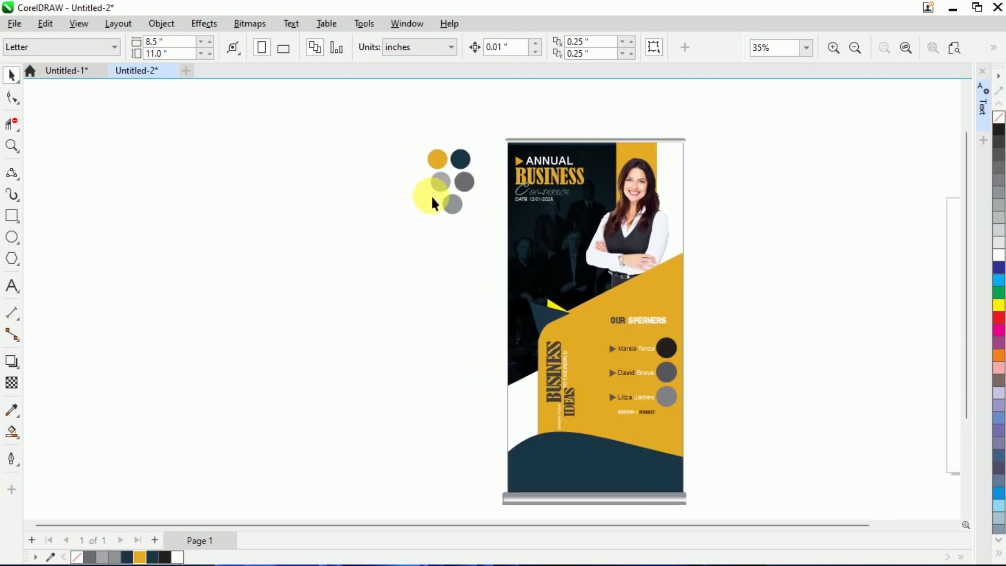
pyautogui.scroll(-1, 435, 210)
pyautogui.click(11, 215)
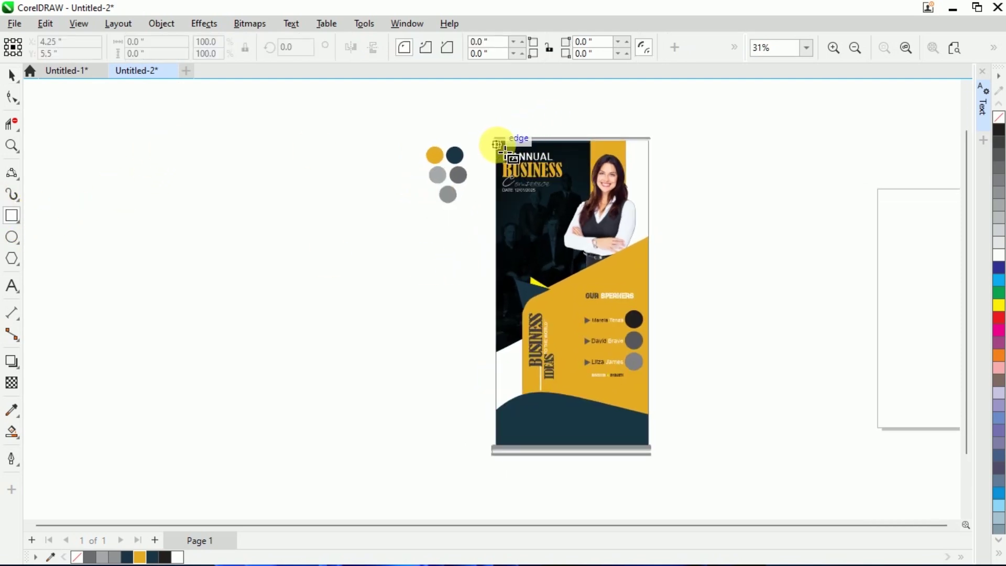
pyautogui.moveTo(503, 148); pyautogui.dragTo(771, 521)
pyautogui.press('space')
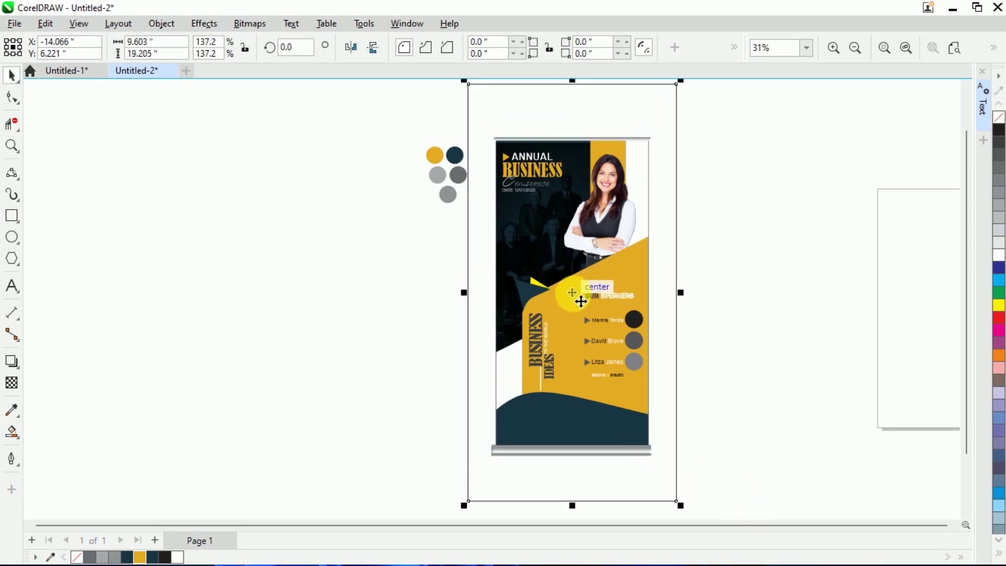
pyautogui.moveTo(581, 301); pyautogui.dragTo(312, 291)
pyautogui.click(341, 247)
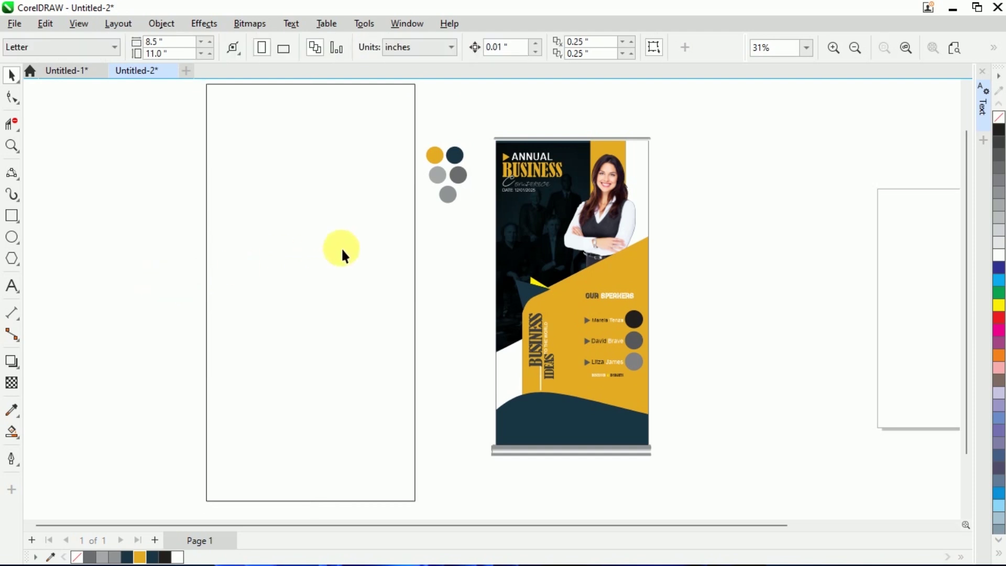
# - Select all the objects that make up the finished banner
pyautogui.scroll(-2, 472, 252)
pyautogui.moveTo(467, 424); pyautogui.dragTo(467, 425)
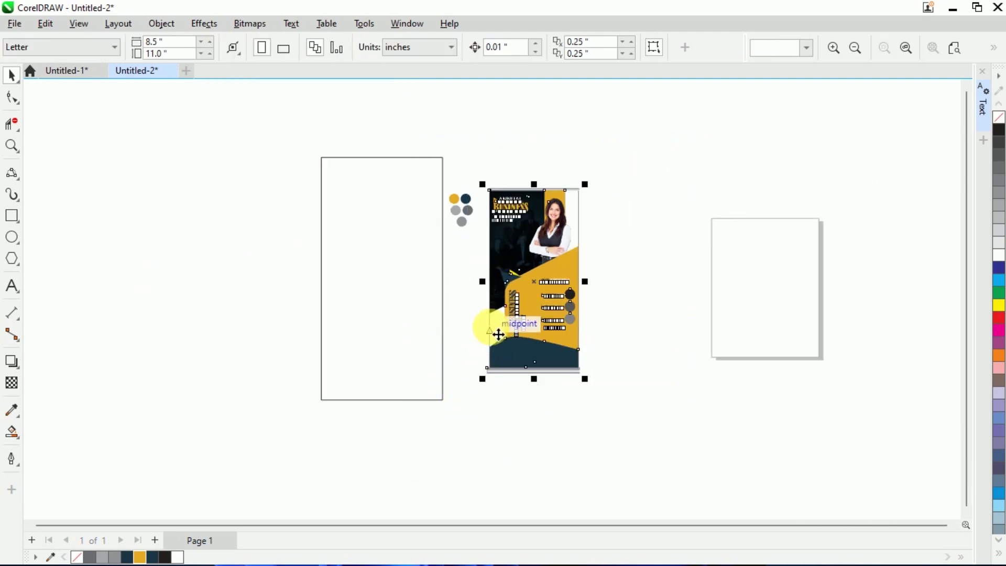
pyautogui.rightClick(521, 305)
pyautogui.click(659, 205)
pyautogui.click(660, 207)
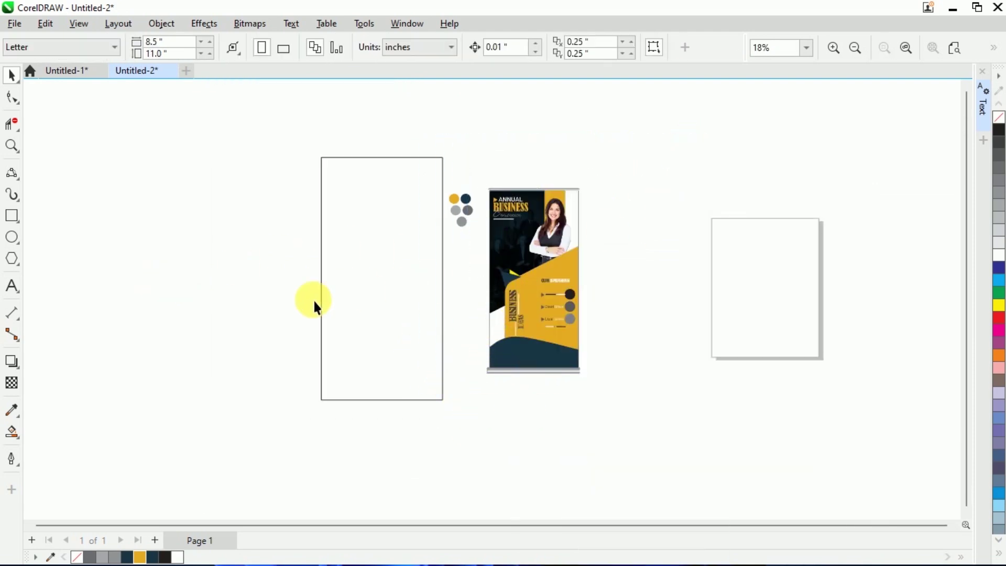
# - Draw a straight vertical line with the Freehand tool down the middle of the empty rectangle, from its top edge to its bottom edge
pyautogui.scroll(2, 313, 299)
pyautogui.scroll(-1, 377, 282)
pyautogui.click(13, 179)
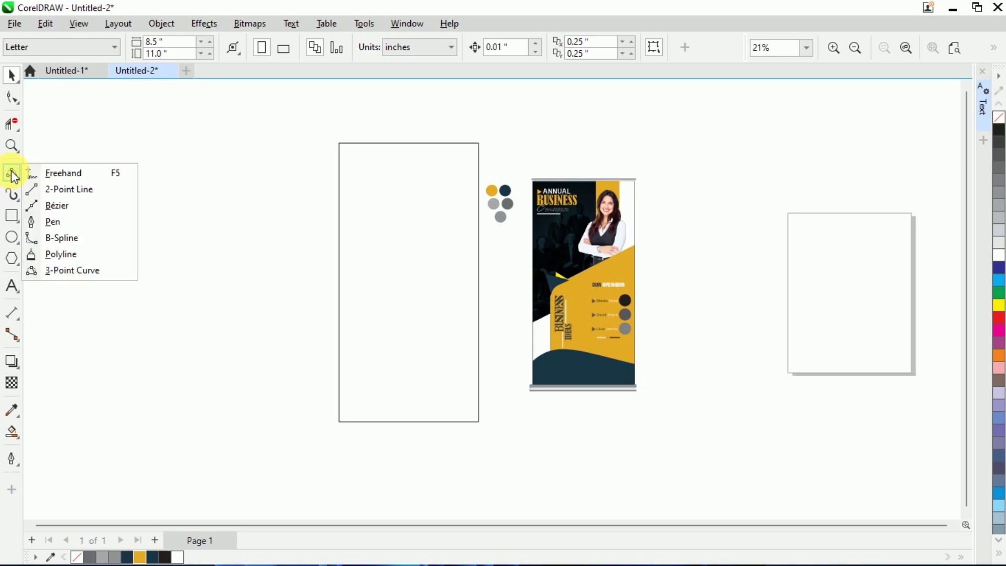
pyautogui.click(105, 172)
pyautogui.click(409, 143)
pyautogui.click(410, 300)
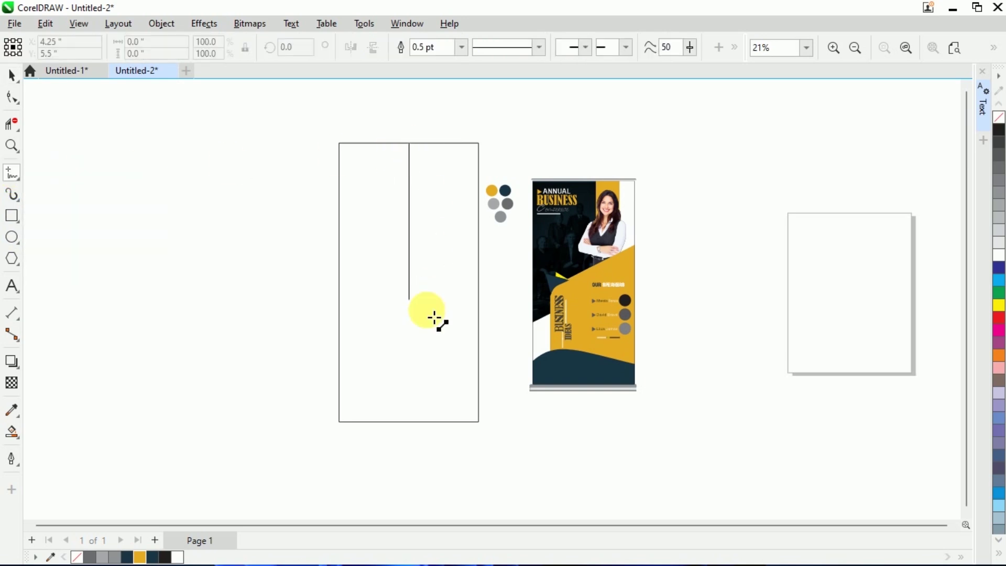
pyautogui.click(418, 433)
pyautogui.scroll(1, 438, 262)
pyautogui.press('space')
pyautogui.click(93, 319)
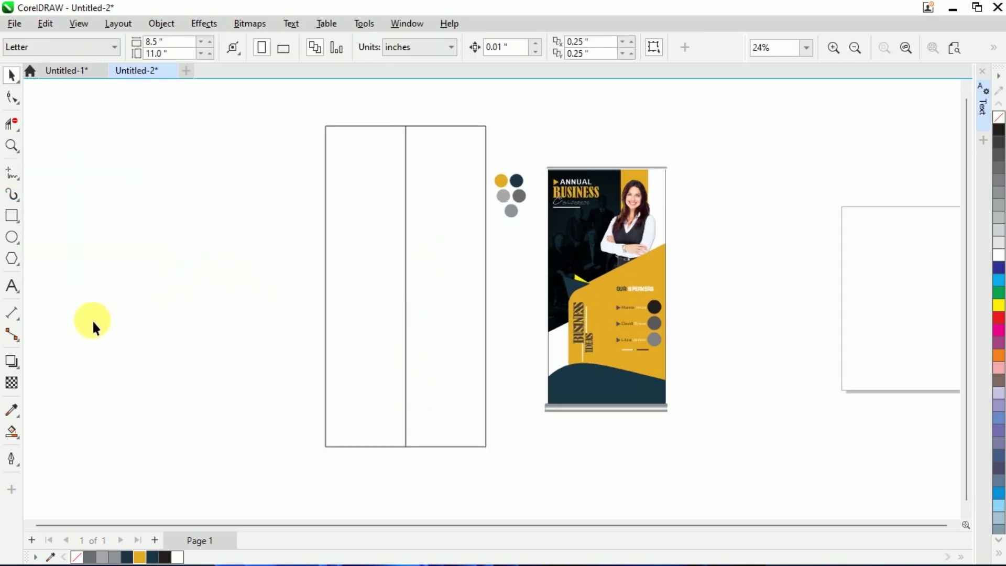
# - Draw a three-sided polygon about 12.5 by 10.9 inches and center its apex on the vertical line in the rectangle's lower part
pyautogui.click(13, 256)
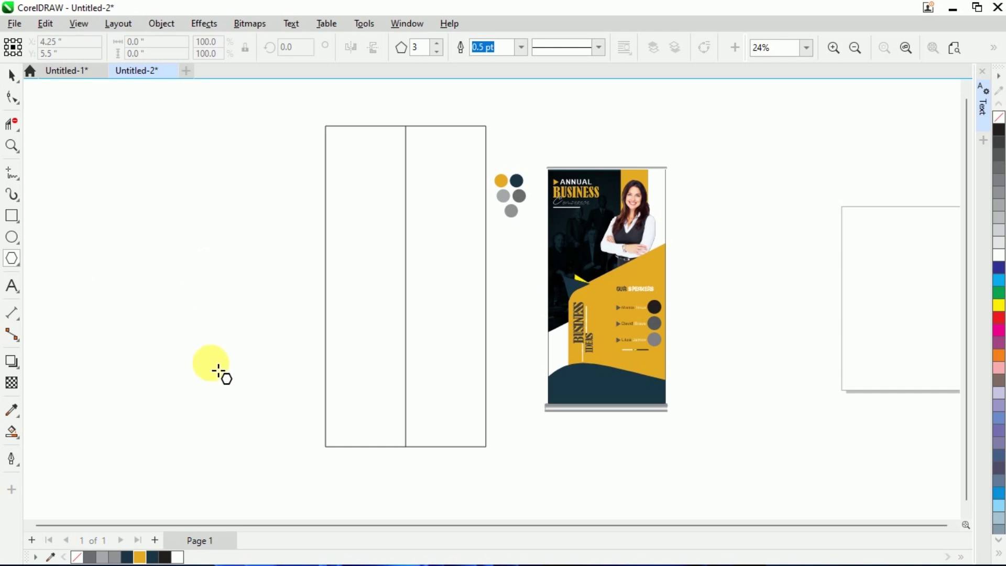
pyautogui.moveTo(406, 342); pyautogui.dragTo(505, 392)
pyautogui.press('space')
pyautogui.moveTo(415, 229); pyautogui.dragTo(406, 335)
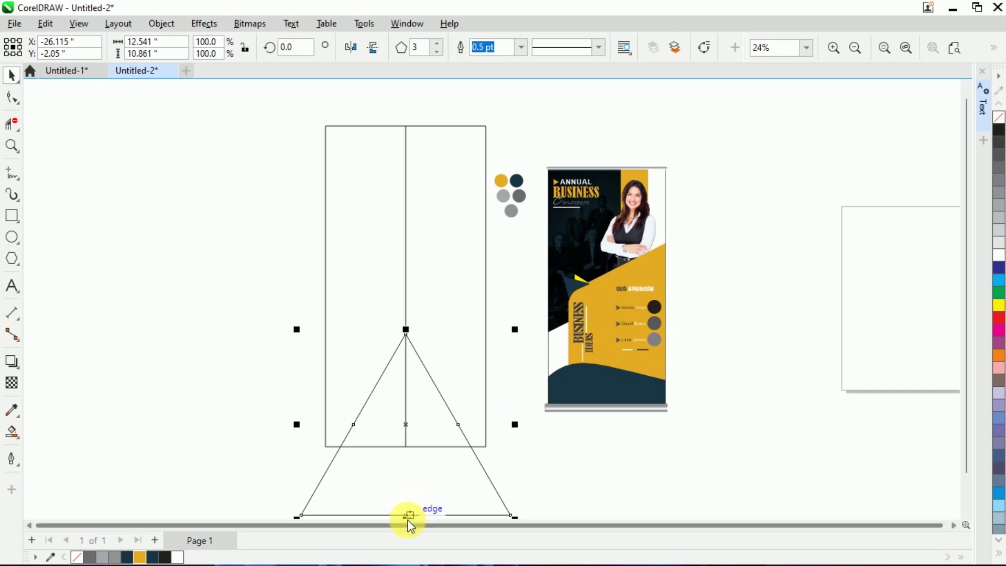
# - Resize the triangle to about 27.4 by 8.4 inches, keeping its apex on the center line and its base below the rectangle
pyautogui.moveTo(406, 517); pyautogui.dragTo(403, 446)
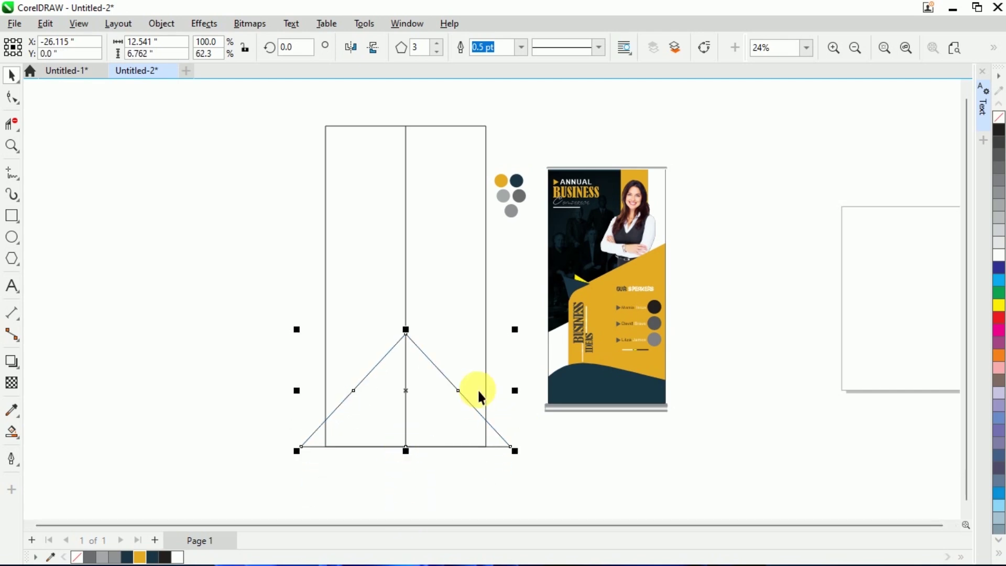
pyautogui.moveTo(516, 391); pyautogui.dragTo(638, 390)
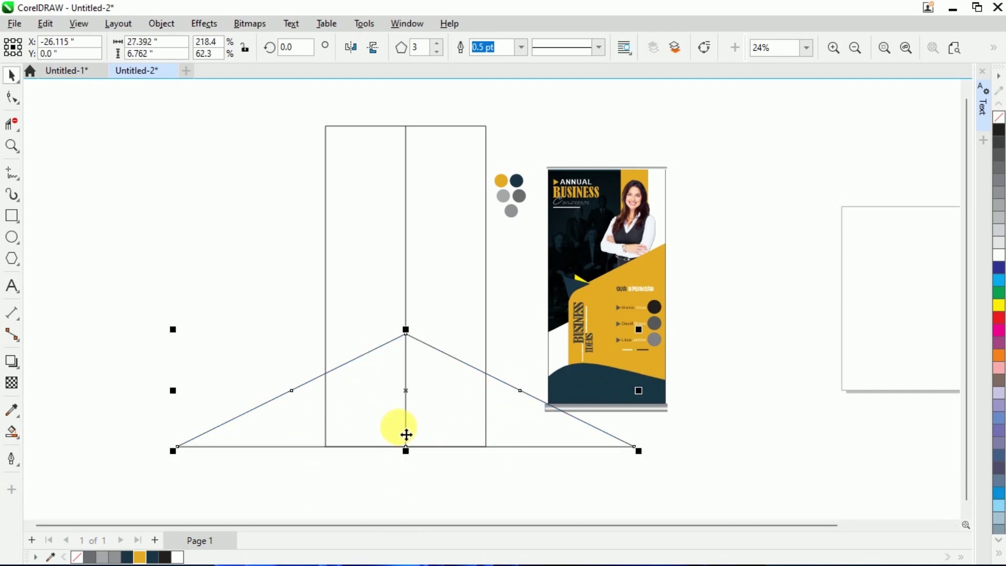
pyautogui.moveTo(406, 448); pyautogui.dragTo(406, 477)
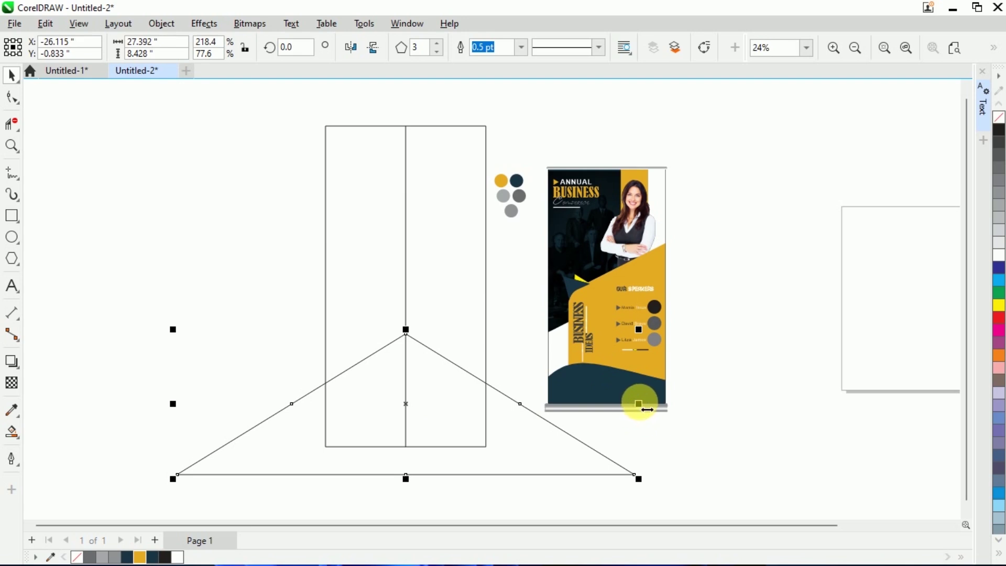
# - Widen the triangle to about 35.2 by 8.4 inches and shift it slightly down, keeping its apex on the center line
pyautogui.moveTo(648, 409); pyautogui.dragTo(714, 407)
pyautogui.moveTo(412, 344); pyautogui.dragTo(412, 350)
pyautogui.click(196, 334)
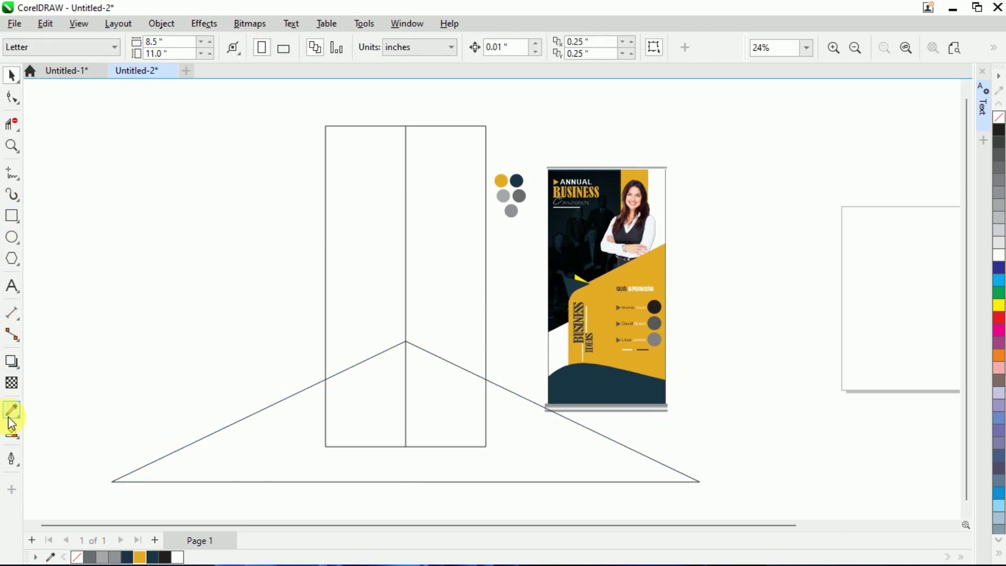
# - Fill the four regions formed by the rectangle, center line and triangle with dark blue using the Smart Fill tool
pyautogui.click(12, 431)
pyautogui.click(441, 240)
pyautogui.click(286, 247)
pyautogui.hotkey('ctrl', 'z')
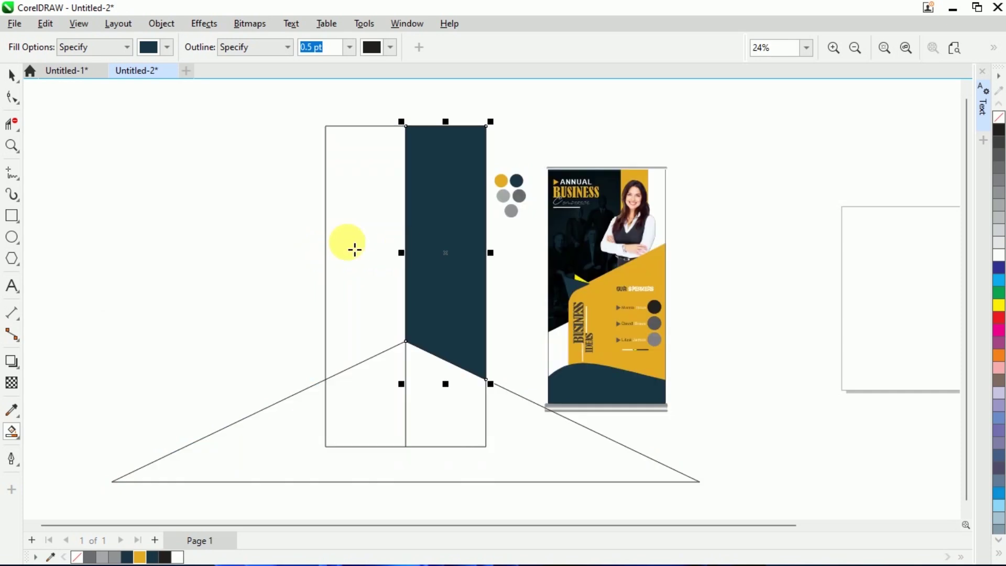
pyautogui.click(355, 250)
pyautogui.hotkey('ctrl', 'z')
pyautogui.click(359, 263)
pyautogui.click(383, 394)
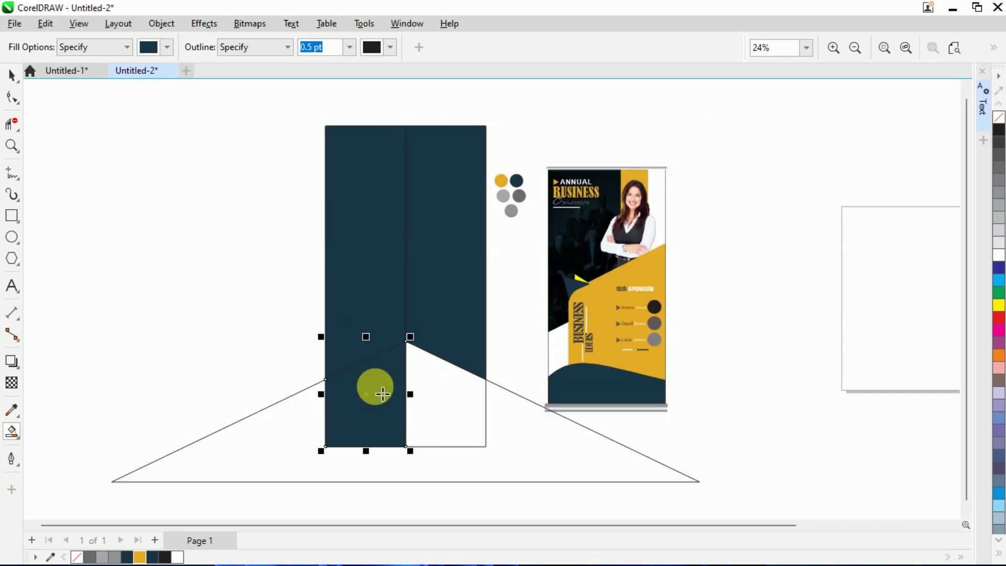
pyautogui.click(426, 388)
# - Delete the triangle and weld the two lower filled regions into a single floor shape
pyautogui.click(11, 75)
pyautogui.click(541, 436)
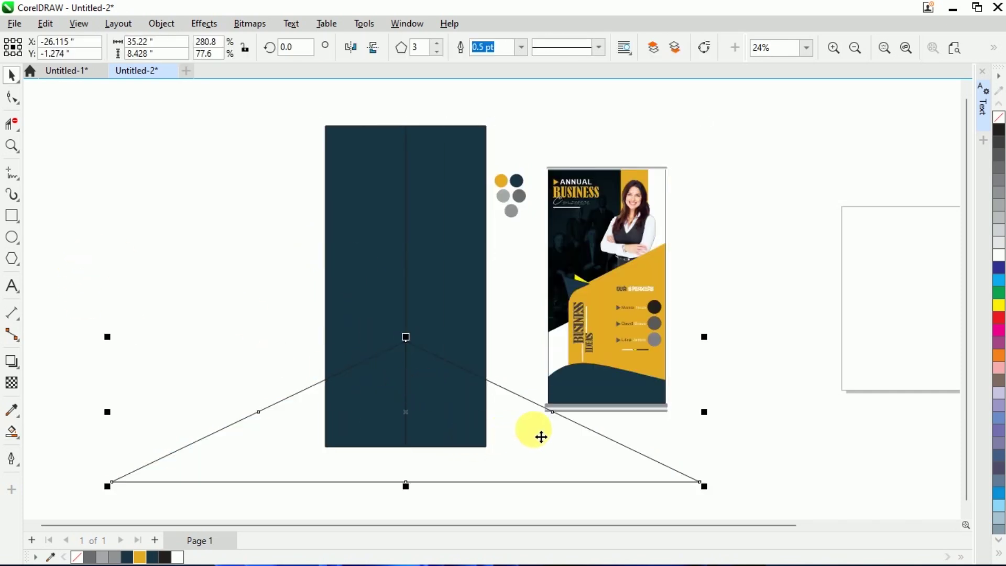
pyautogui.press('Delete')
pyautogui.click(395, 367)
pyautogui.keyDown('shift'); pyautogui.click(381, 373); pyautogui.keyUp('shift')
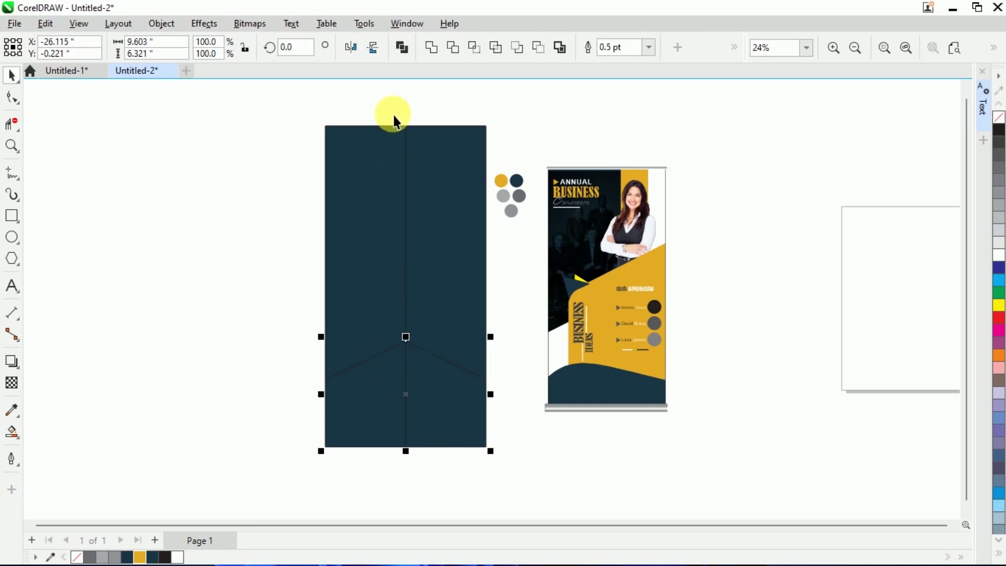
pyautogui.click(418, 82)
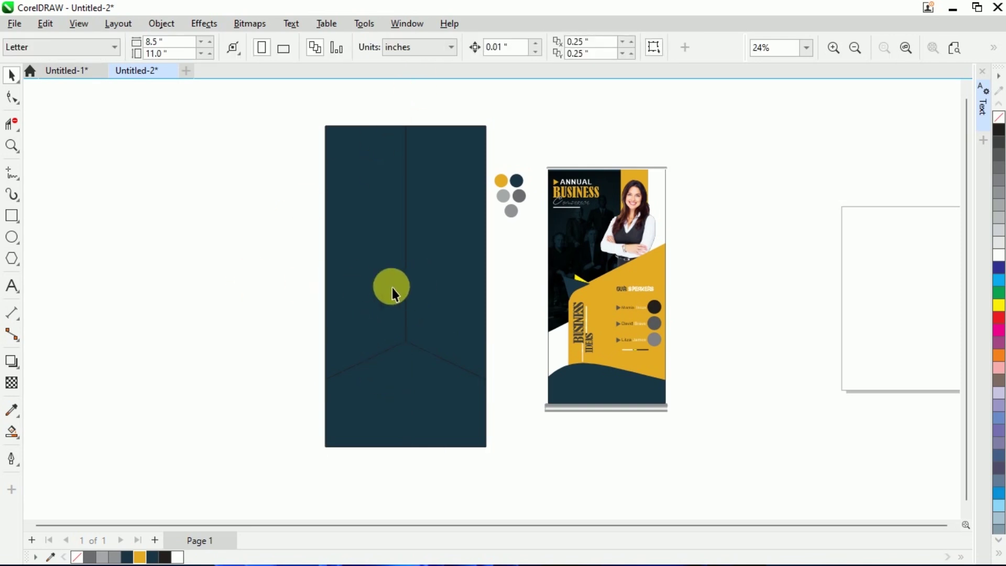
# - Recolor the right wall dark gray, the left wall light gray and the floor medium gray by sampling the gray swatch circles
pyautogui.click(12, 410)
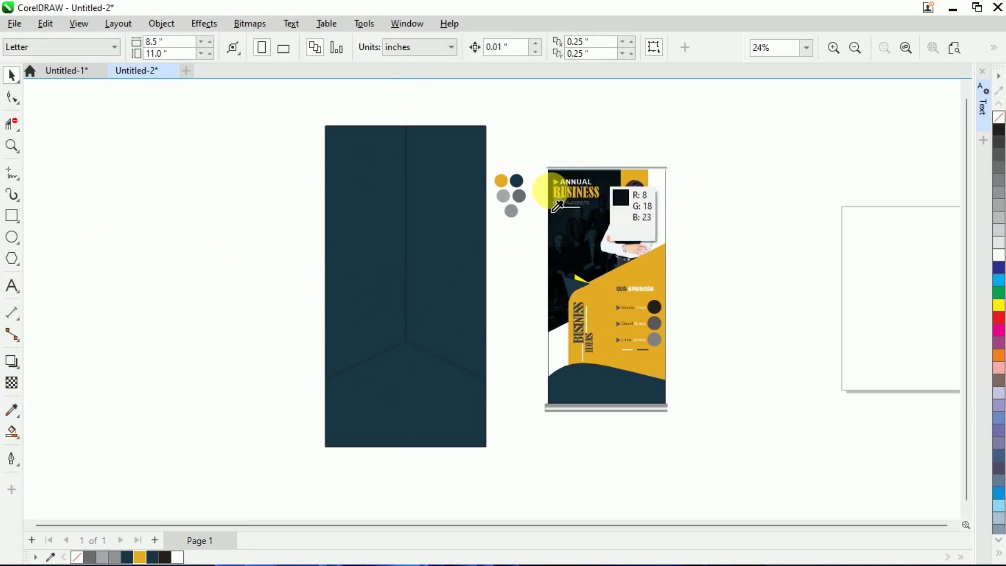
pyautogui.click(529, 212)
pyautogui.click(449, 215)
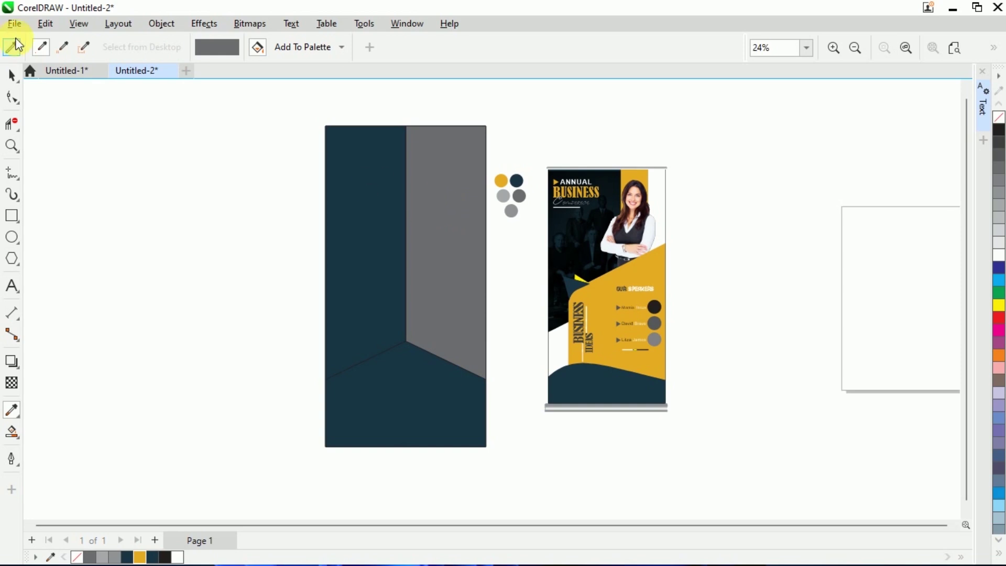
pyautogui.click(11, 47)
pyautogui.click(503, 196)
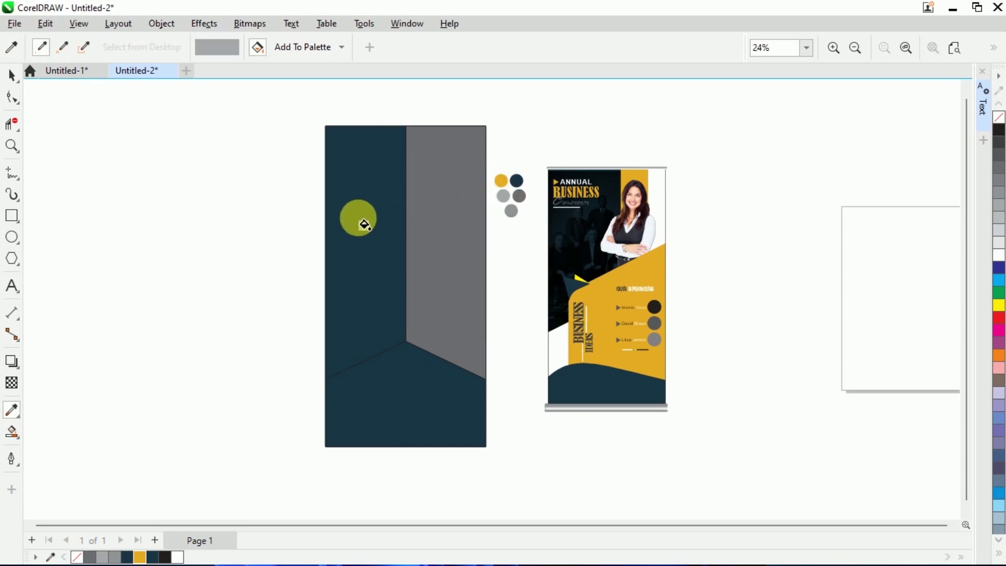
pyautogui.click(362, 218)
pyautogui.click(11, 46)
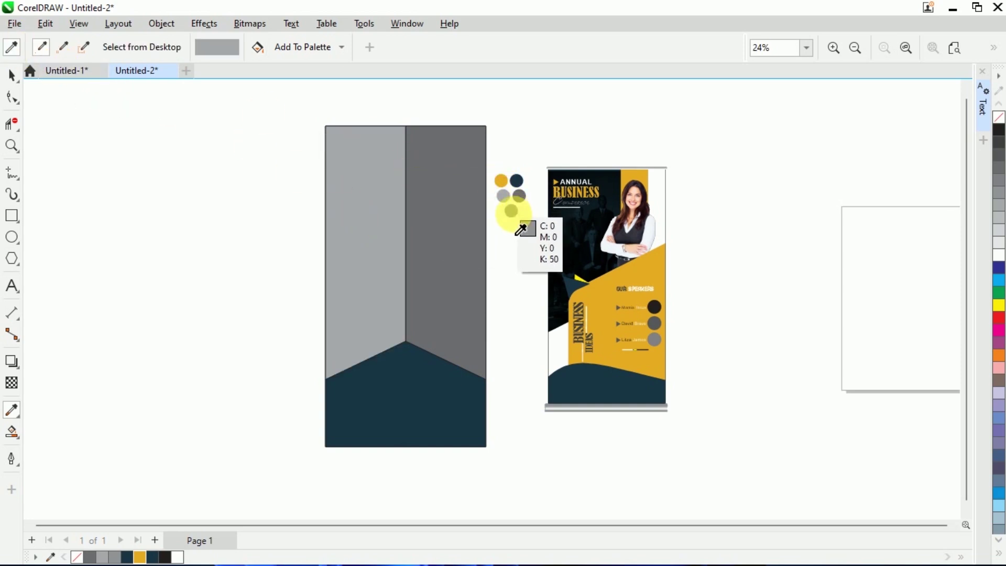
pyautogui.click(512, 210)
pyautogui.click(427, 383)
pyautogui.click(11, 75)
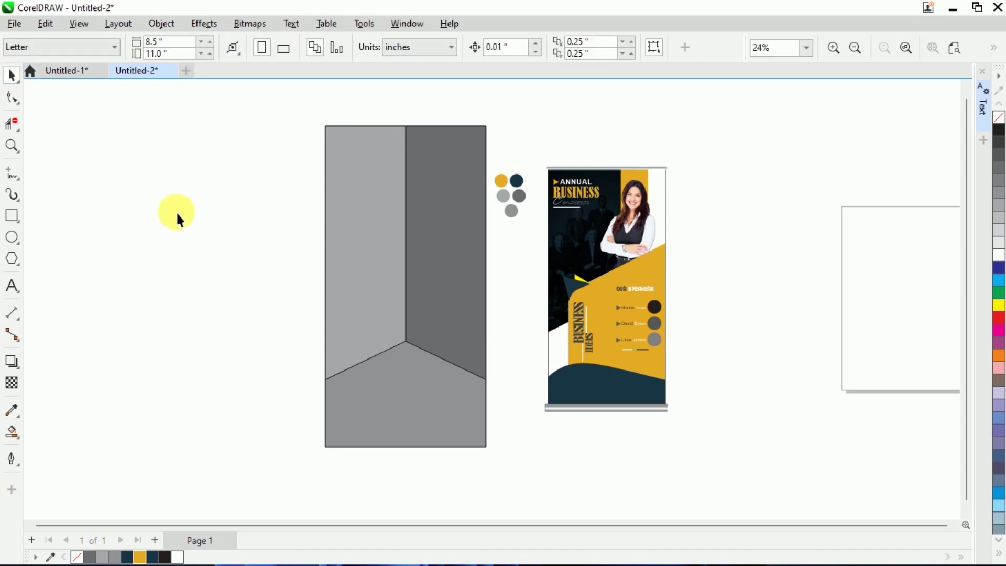
# - Select all the wall and floor background shapes and remove their outlines
pyautogui.click(400, 220)
pyautogui.click(290, 103)
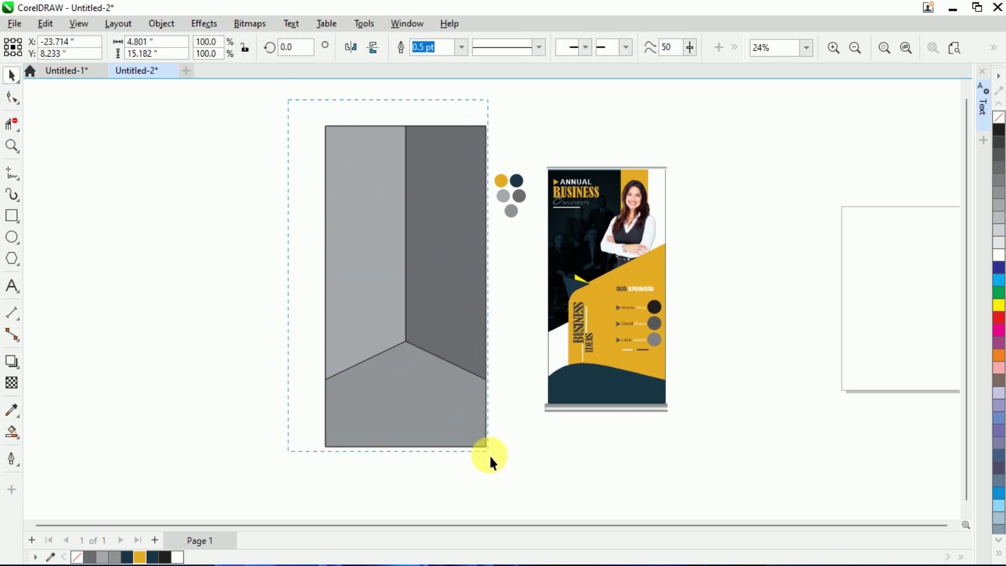
pyautogui.moveTo(490, 455); pyautogui.dragTo(508, 467)
pyautogui.click(798, 178)
# - Delete the color swatch circles between the background and the banner
pyautogui.scroll(-1, 366, 318)
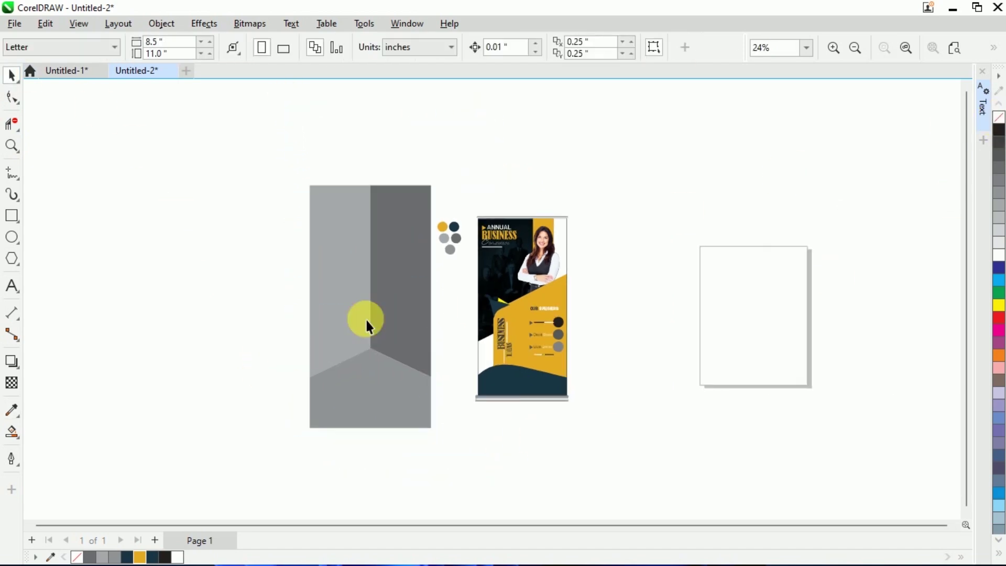
pyautogui.scroll(2, 437, 210)
pyautogui.click(430, 228)
pyautogui.press('Delete')
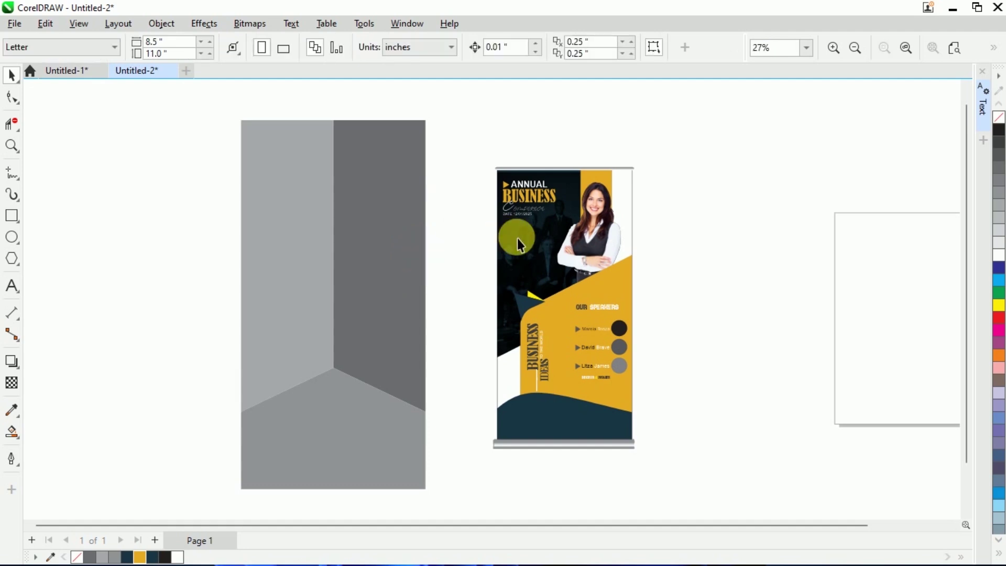
# - Place the banner in front of the wall background and scale it down to about 6.1 by 12.1 inches
pyautogui.moveTo(521, 243); pyautogui.dragTo(334, 279)
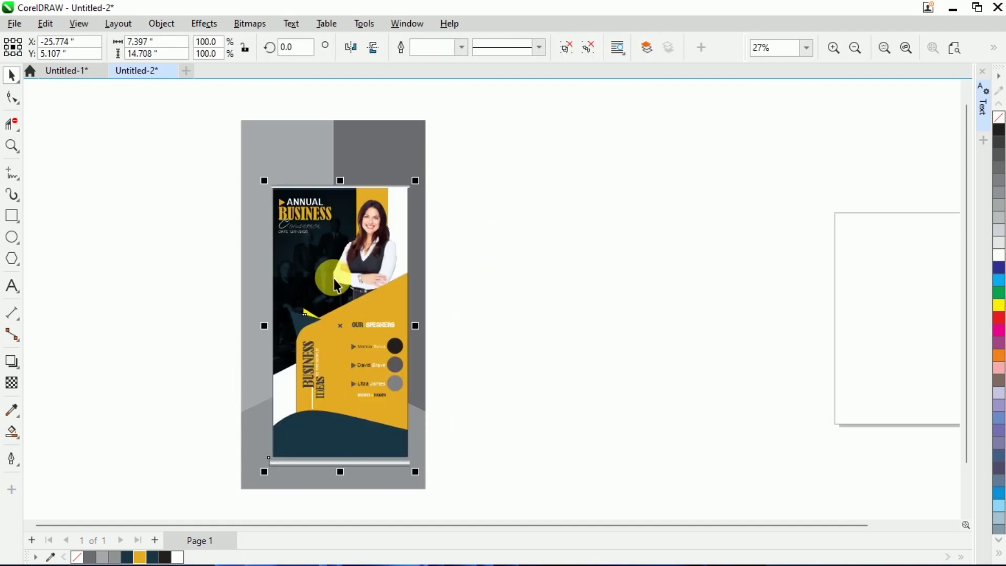
pyautogui.scroll(-1, 418, 239)
pyautogui.click(894, 48)
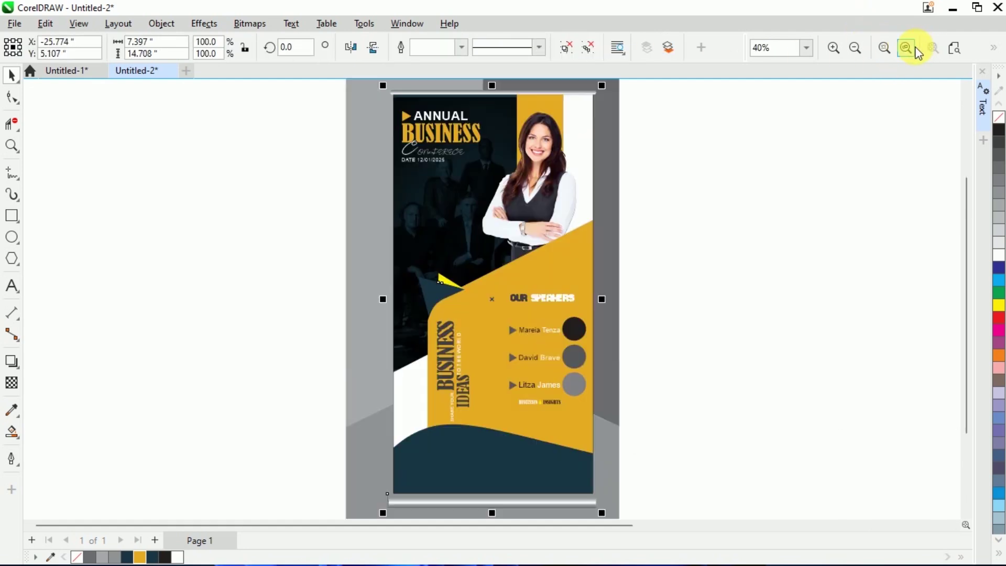
pyautogui.scroll(-2, 681, 231)
pyautogui.click(681, 231)
pyautogui.moveTo(514, 366); pyautogui.dragTo(504, 332)
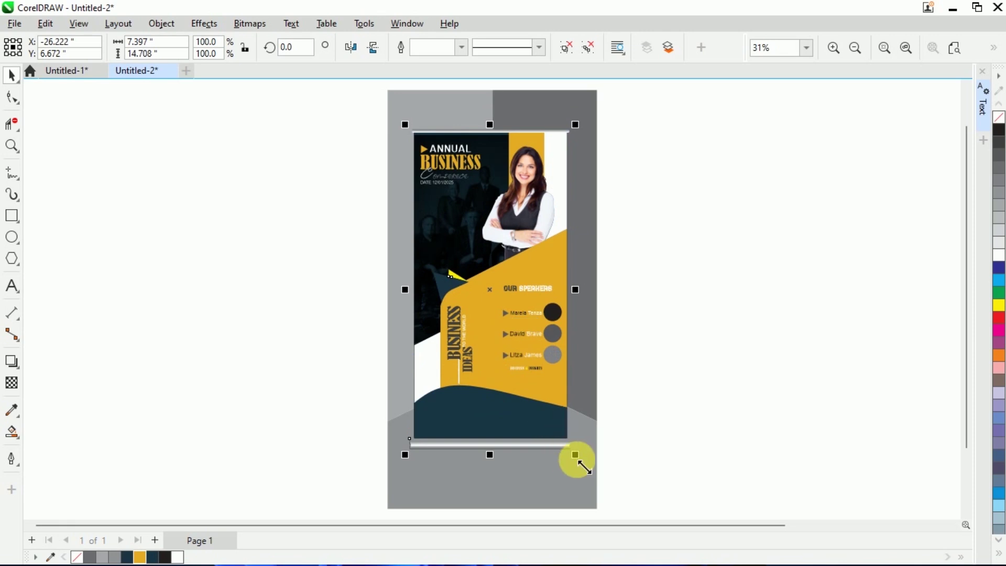
pyautogui.moveTo(577, 457); pyautogui.dragTo(560, 428)
pyautogui.moveTo(518, 352)
pyautogui.mouseDown()
pyautogui.moveTo(498, 362)
pyautogui.moveTo(510, 353)
pyautogui.moveTo(524, 368)
pyautogui.mouseUp()
pyautogui.keyDown('shift'); pyautogui.click(450, 117); pyautogui.keyUp('shift')
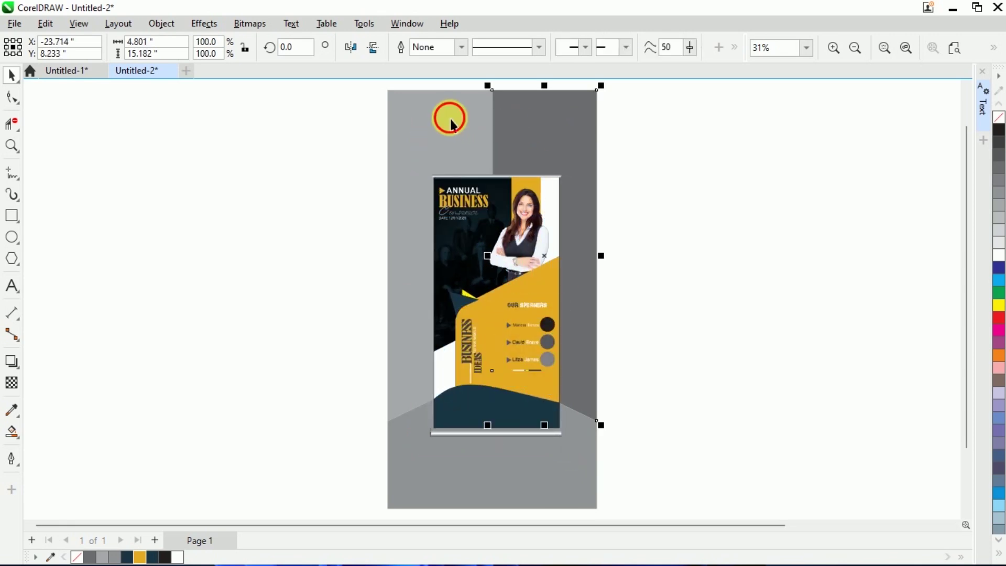
pyautogui.click(671, 253)
# - Cast a perspective drop shadow from the banner's base toward its upper left, with angle 122 and stretch 76
pyautogui.click(502, 138)
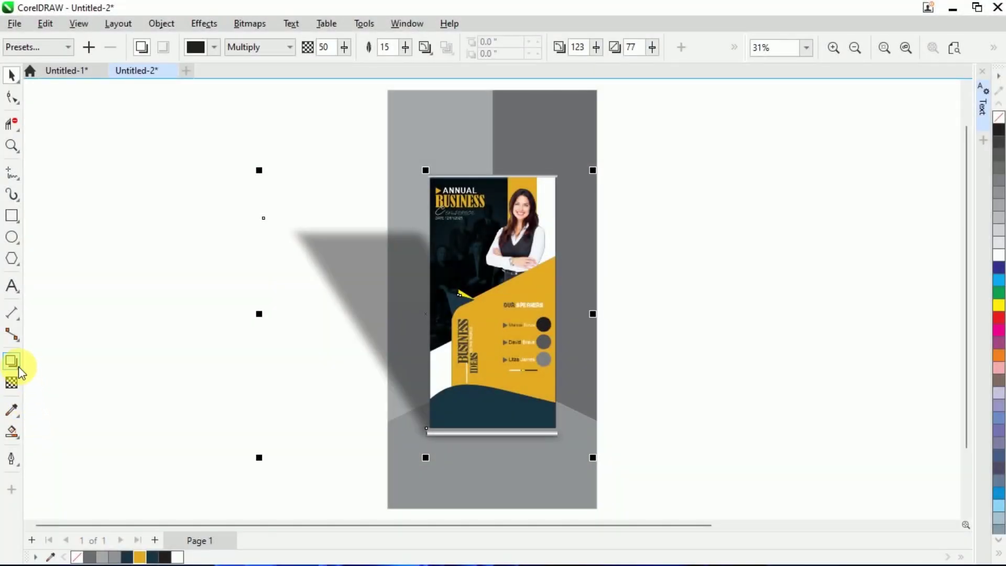
pyautogui.click(12, 361)
pyautogui.click(52, 361)
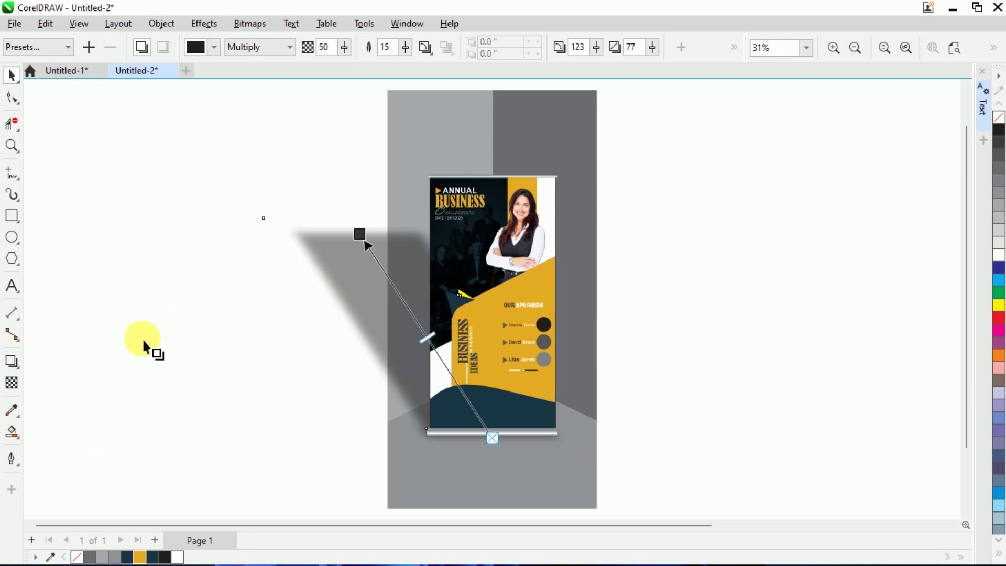
pyautogui.moveTo(367, 245)
pyautogui.mouseDown()
pyautogui.moveTo(299, 292)
pyautogui.moveTo(374, 246)
pyautogui.mouseUp()
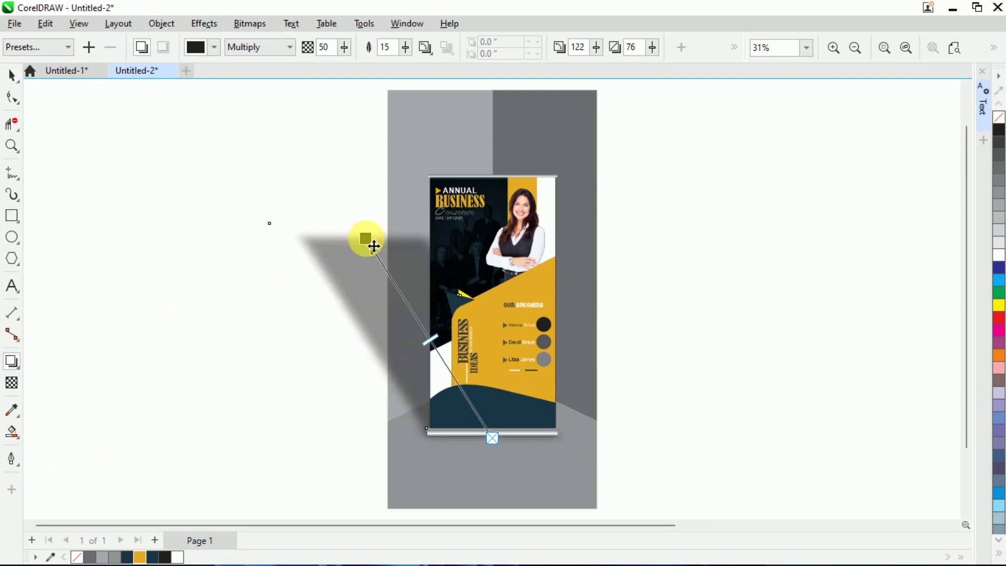
pyautogui.click(243, 182)
pyautogui.click(12, 73)
pyautogui.click(121, 206)
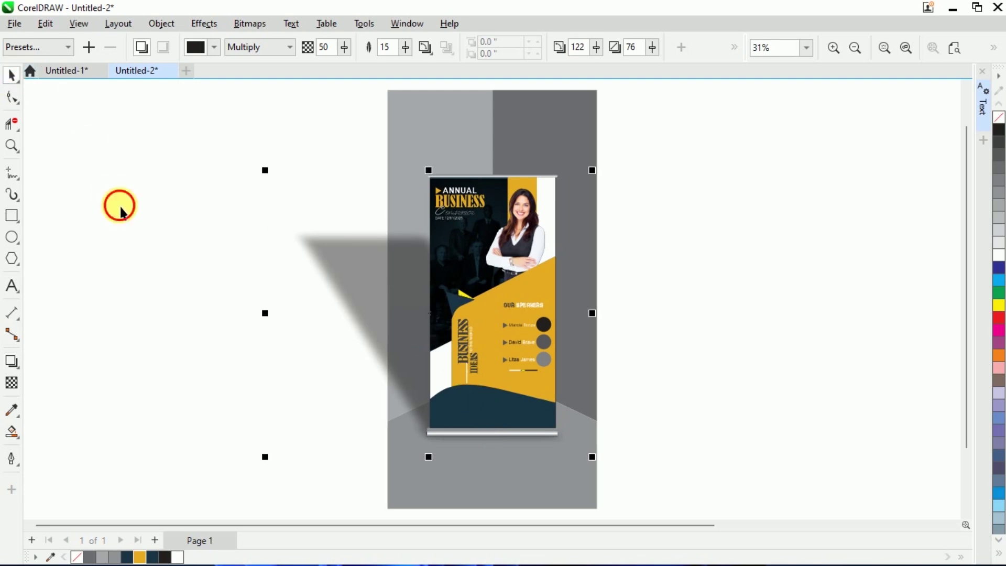
# - Move the banner down onto the floor and tilt its drop shadow farther left to angle 134 and stretch 71
pyautogui.moveTo(508, 302); pyautogui.dragTo(506, 326)
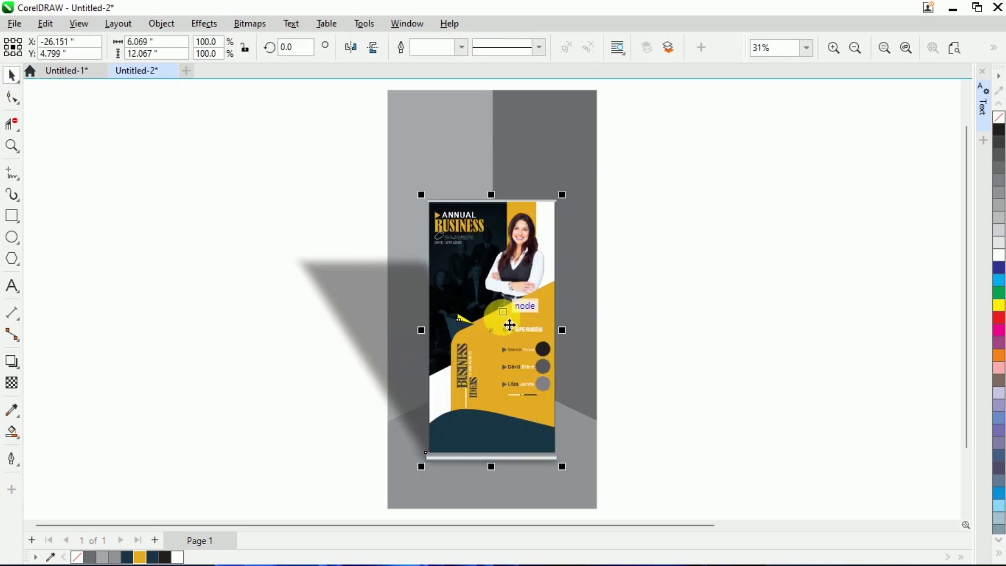
pyautogui.click(11, 361)
pyautogui.click(340, 283)
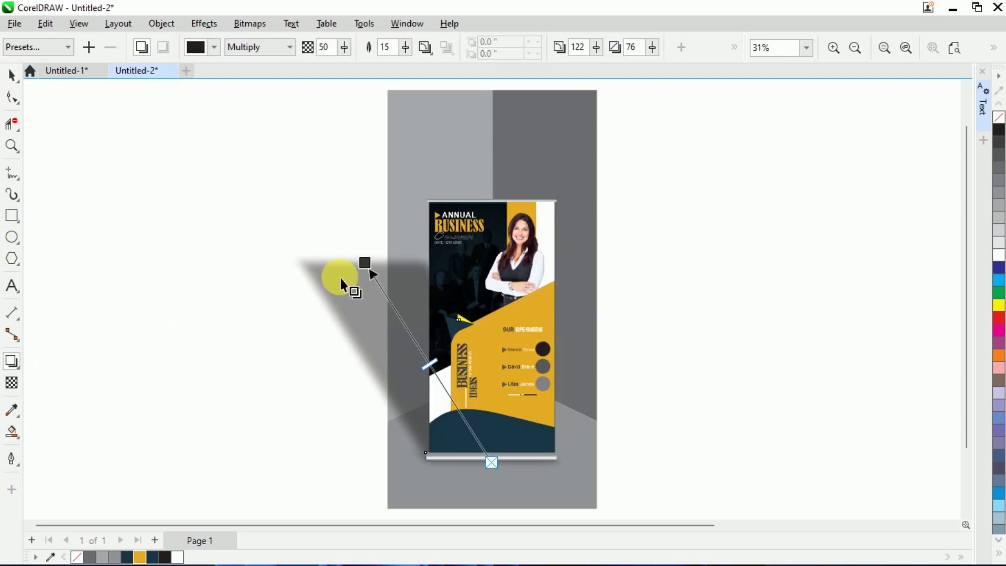
pyautogui.moveTo(370, 269); pyautogui.dragTo(321, 281)
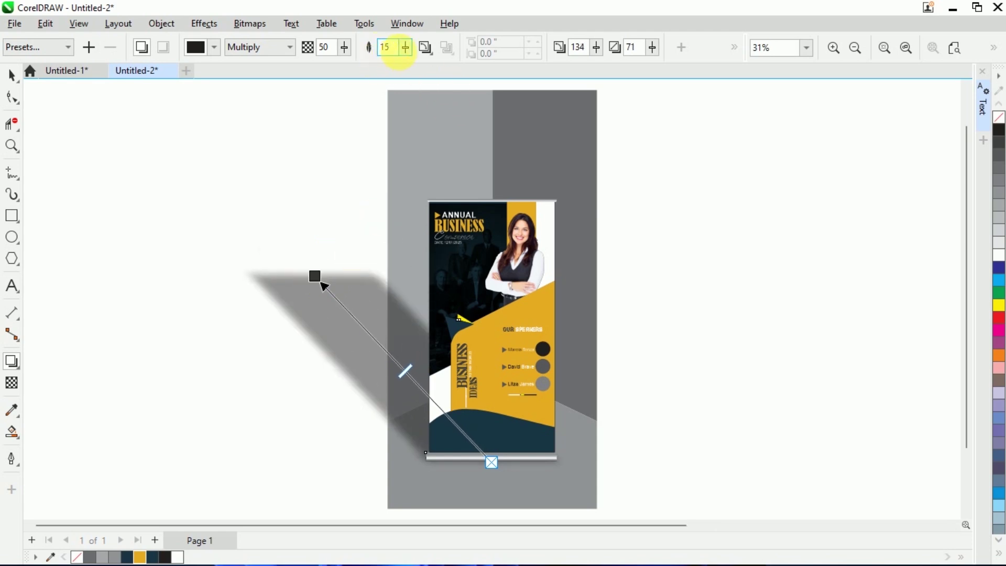
# - Set the banner's drop shadow opacity to 62 and its feathering to 30
pyautogui.click(405, 47)
pyautogui.moveTo(414, 58); pyautogui.dragTo(422, 49)
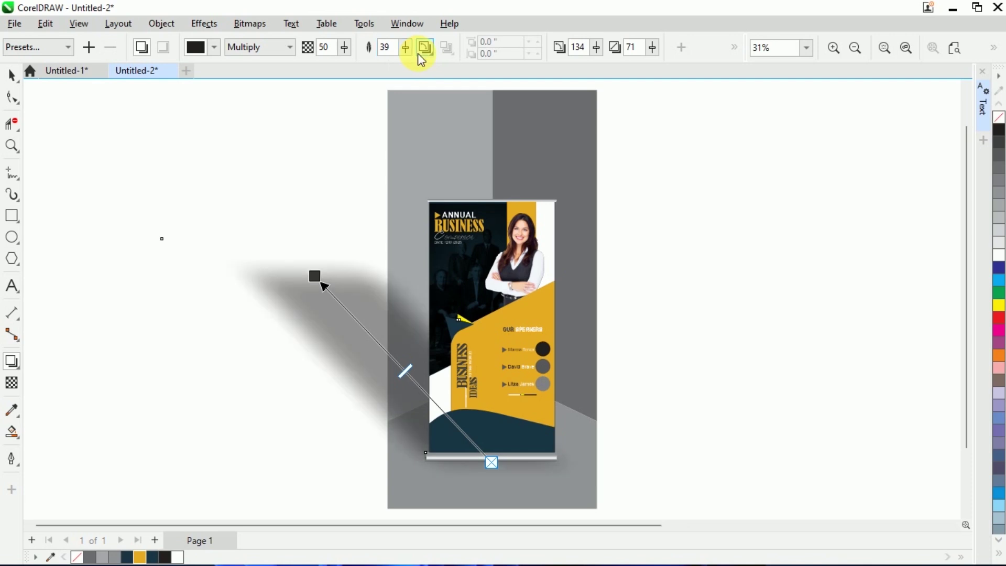
pyautogui.click(350, 46)
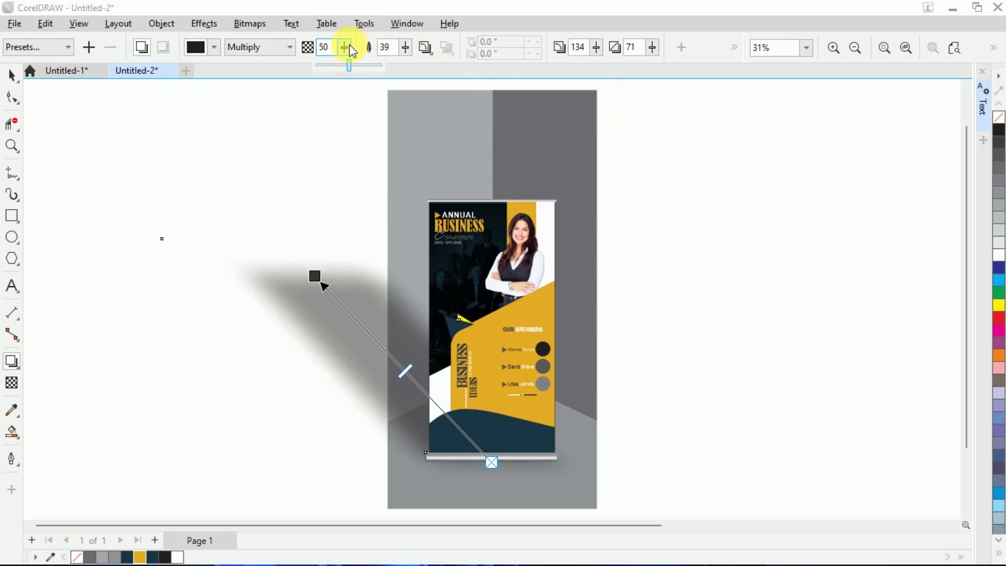
pyautogui.click(396, 47)
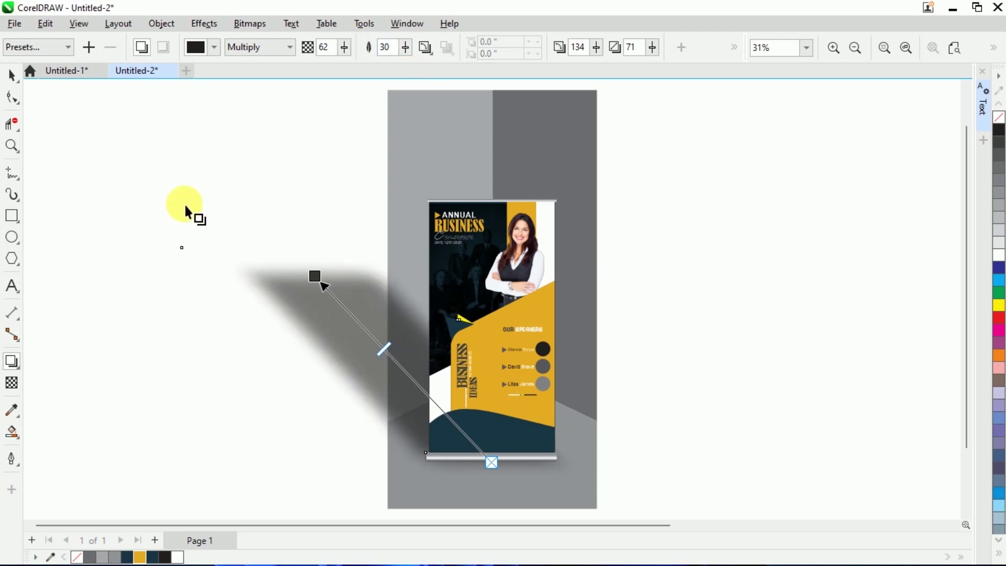
# - Break the drop shadow apart from the banner and select the separated shadow
pyautogui.click(12, 75)
pyautogui.click(338, 333)
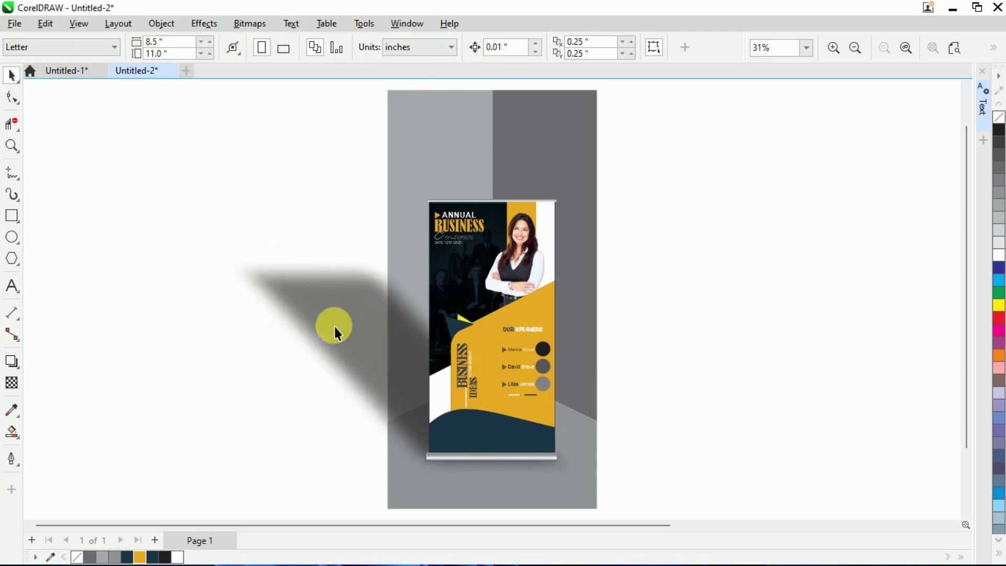
pyautogui.rightClick(334, 326)
pyautogui.click(411, 337)
pyautogui.click(330, 312)
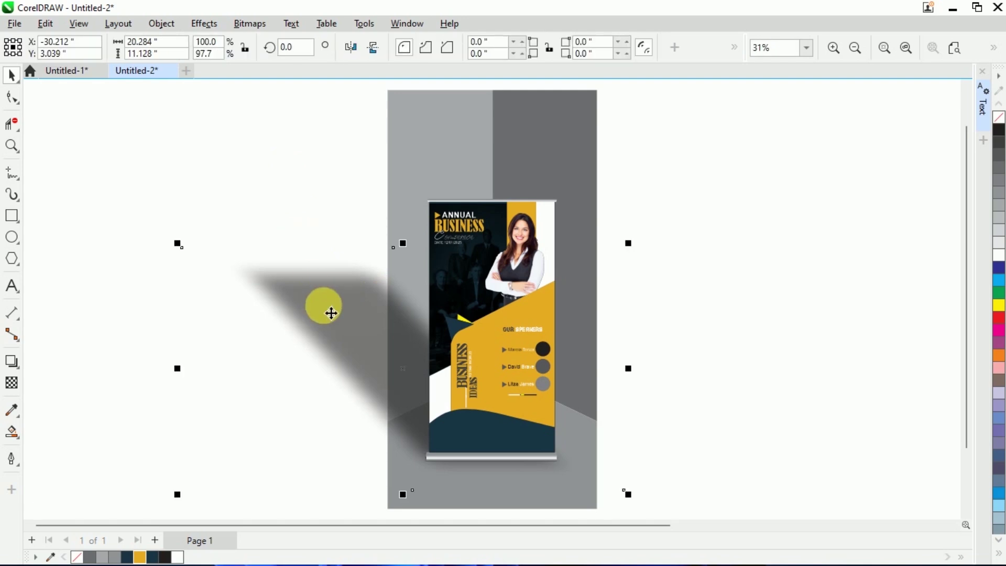
# - PowerClip the separated shadow inside the light gray left wall
pyautogui.rightClick(327, 313)
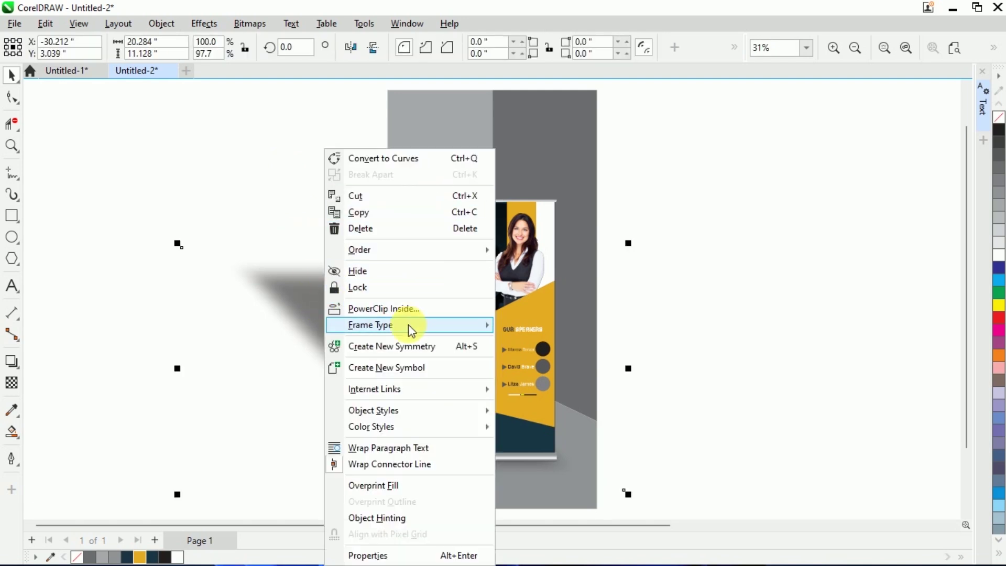
pyautogui.click(400, 308)
pyautogui.click(429, 152)
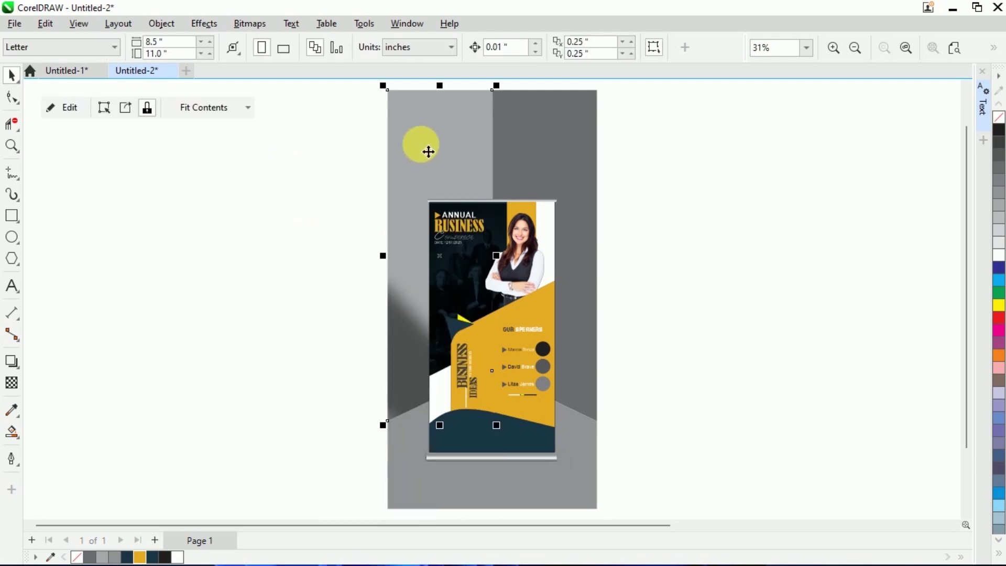
pyautogui.click(281, 285)
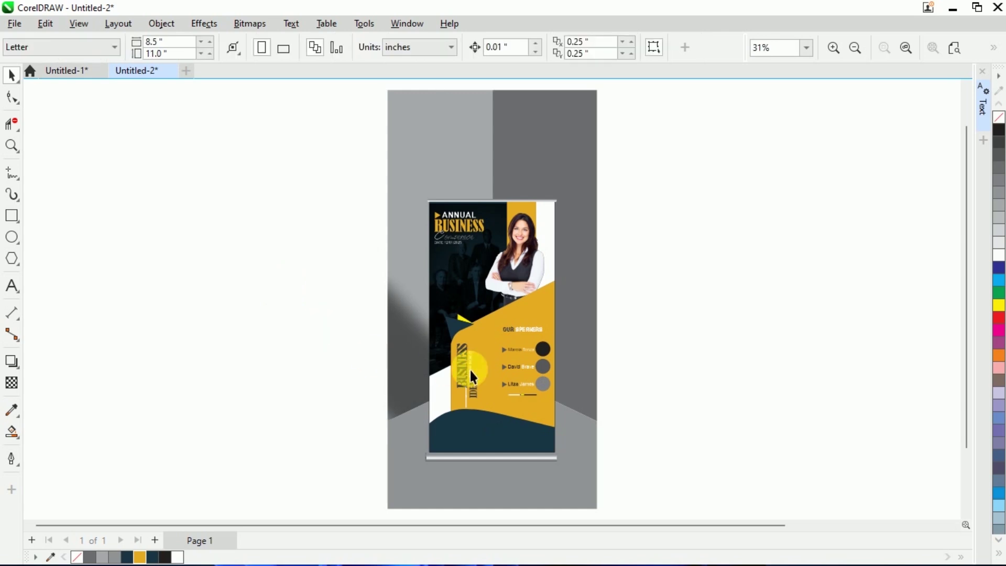
# - Cast a second drop shadow from the banner's base toward its upper left, with angle 134 and stretch 51
pyautogui.click(482, 357)
pyautogui.click(12, 361)
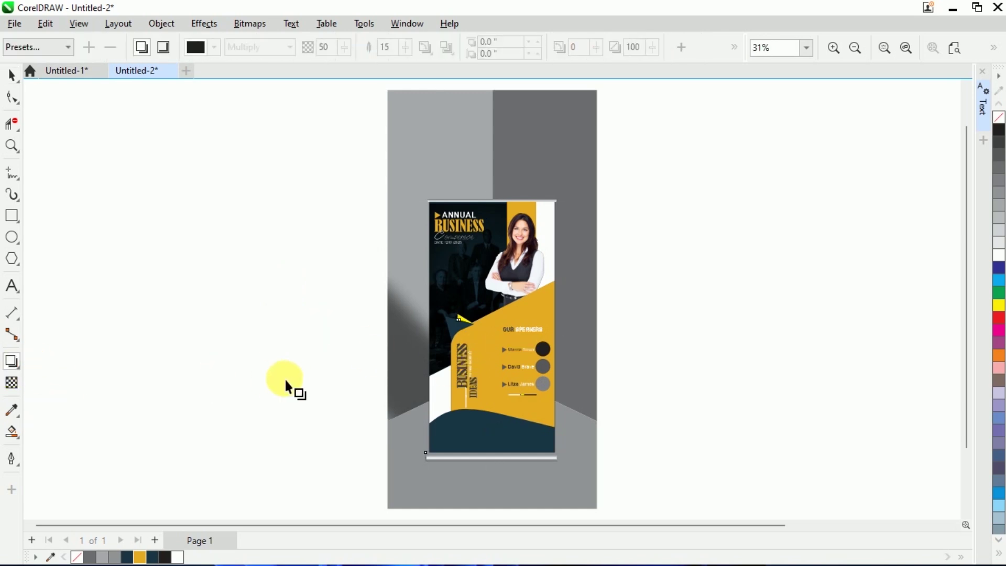
pyautogui.moveTo(392, 365); pyautogui.dragTo(359, 329)
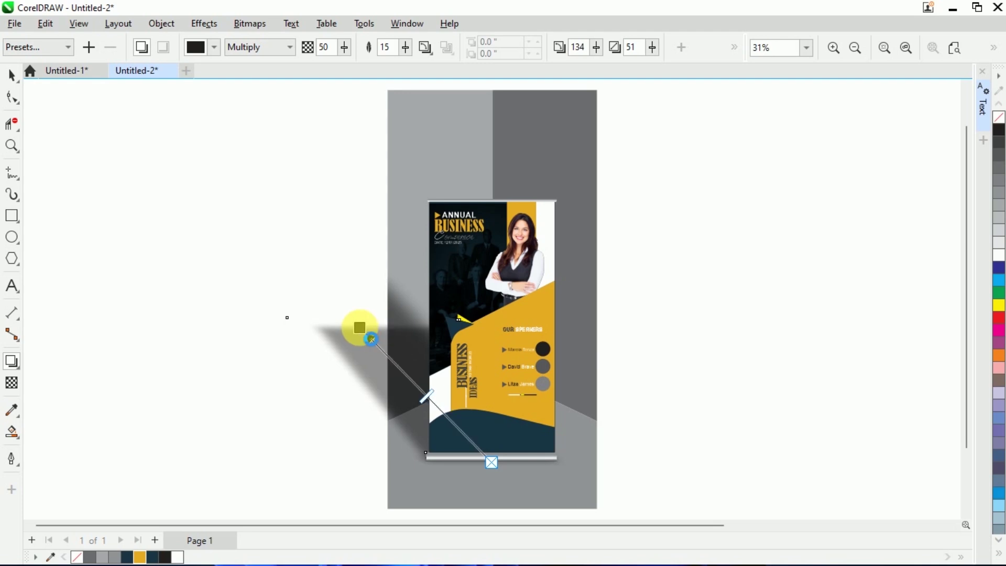
# - Set the second drop shadow's feathering to 14 and break the shadow apart from the banner
pyautogui.click(14, 78)
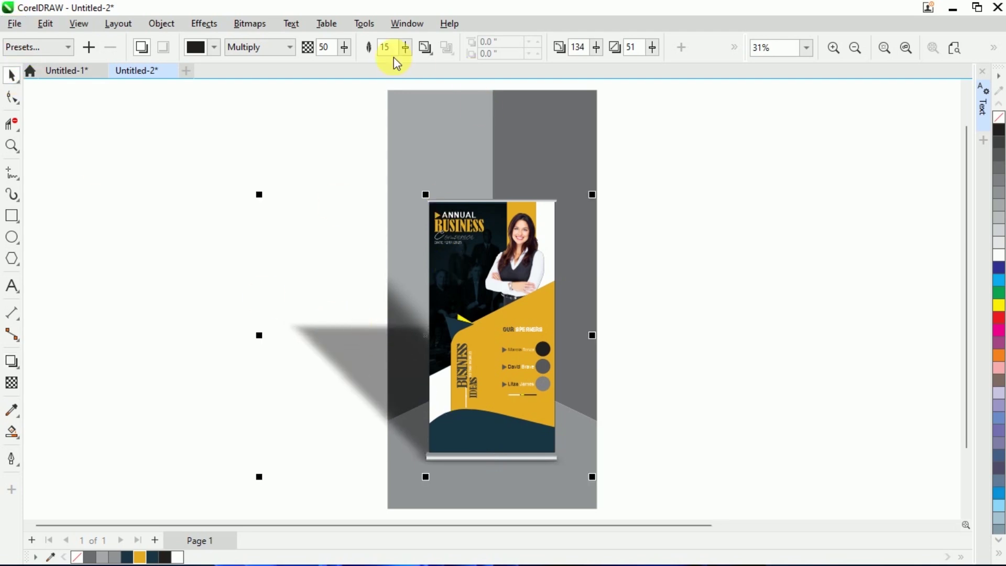
pyautogui.click(406, 50)
pyautogui.moveTo(415, 54); pyautogui.dragTo(415, 62)
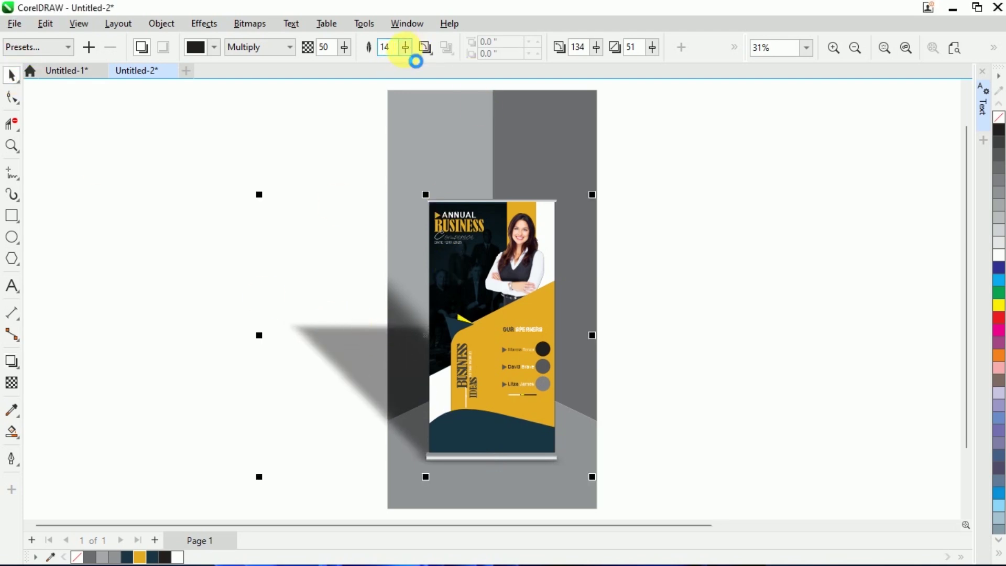
pyautogui.rightClick(332, 347)
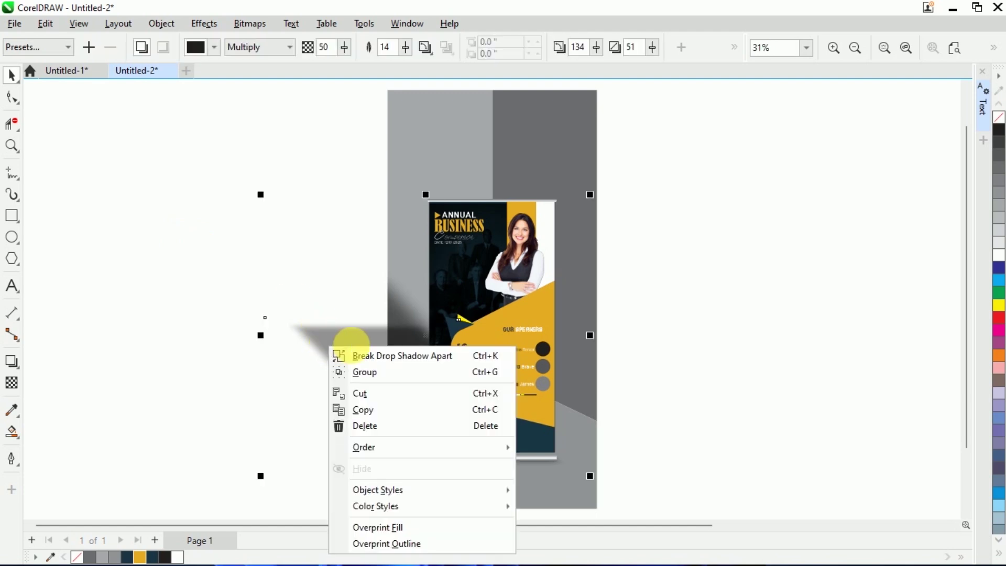
pyautogui.click(367, 356)
# - PowerClip the separated second shadow inside the gray floor shape below the banner
pyautogui.rightClick(365, 340)
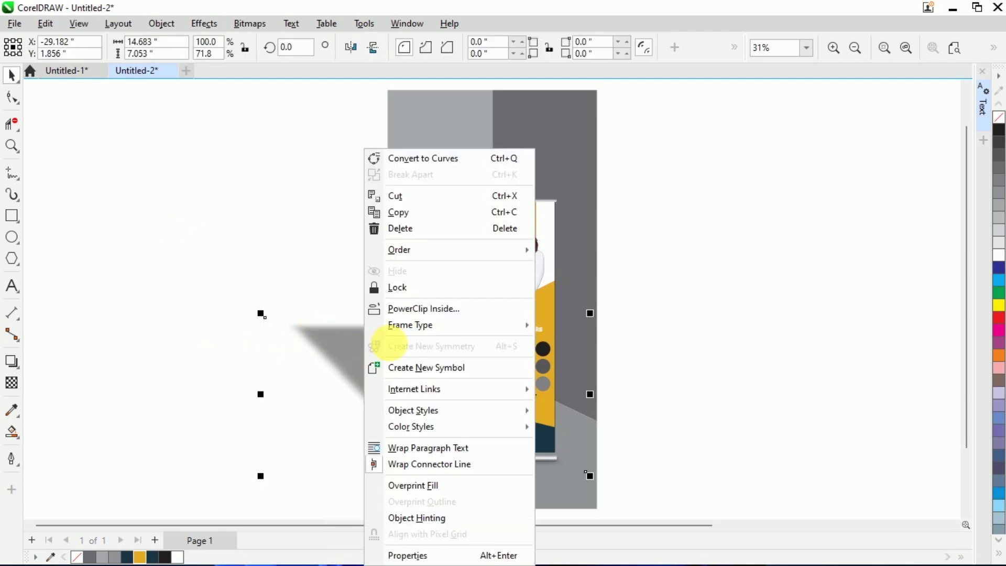
pyautogui.click(406, 310)
pyautogui.click(414, 505)
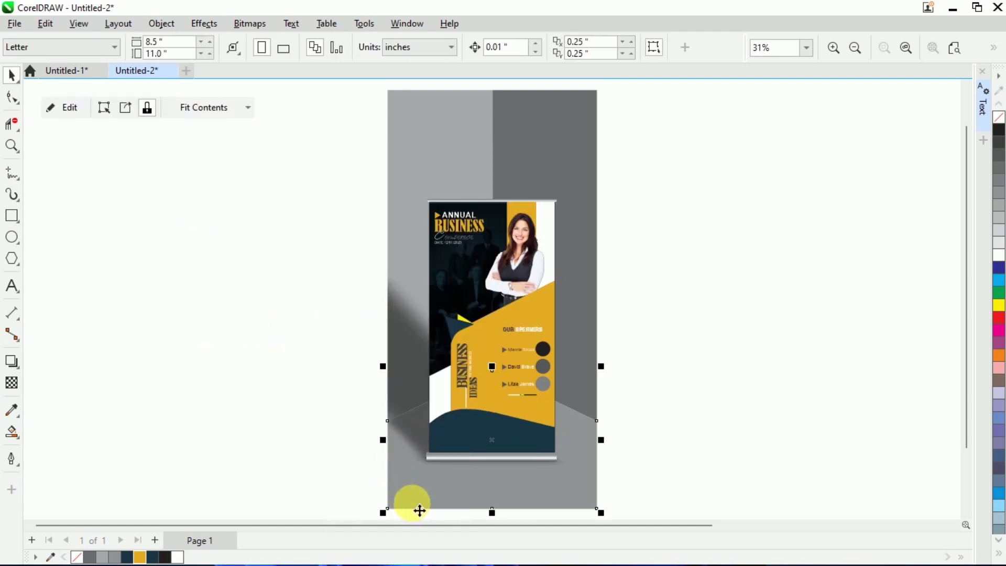
pyautogui.click(343, 457)
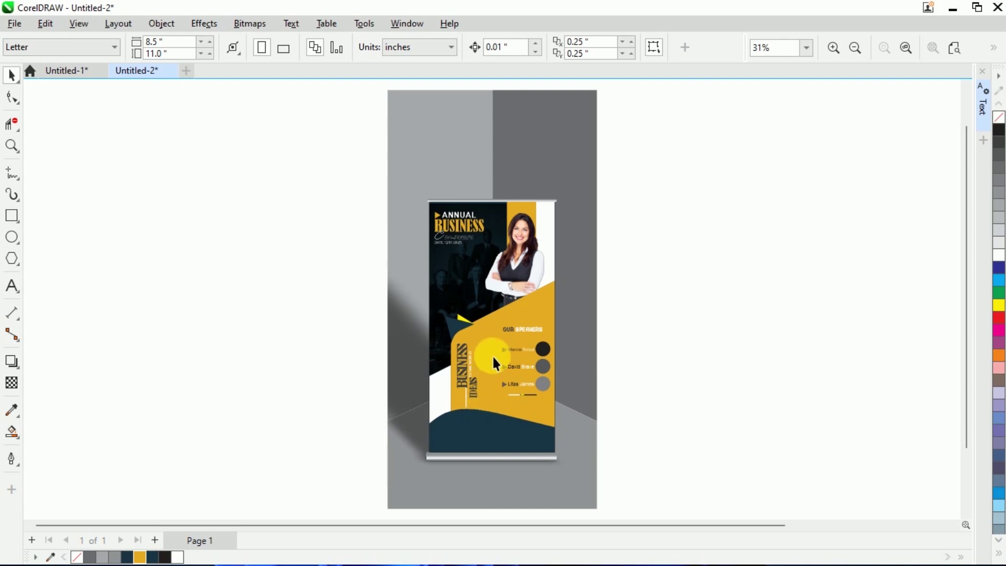
pyautogui.click(438, 153)
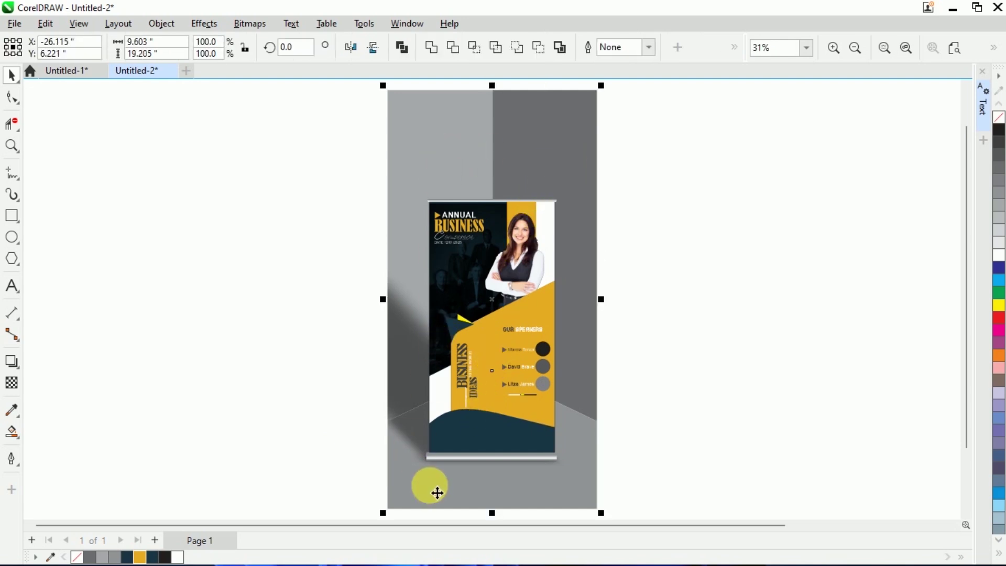
pyautogui.click(760, 265)
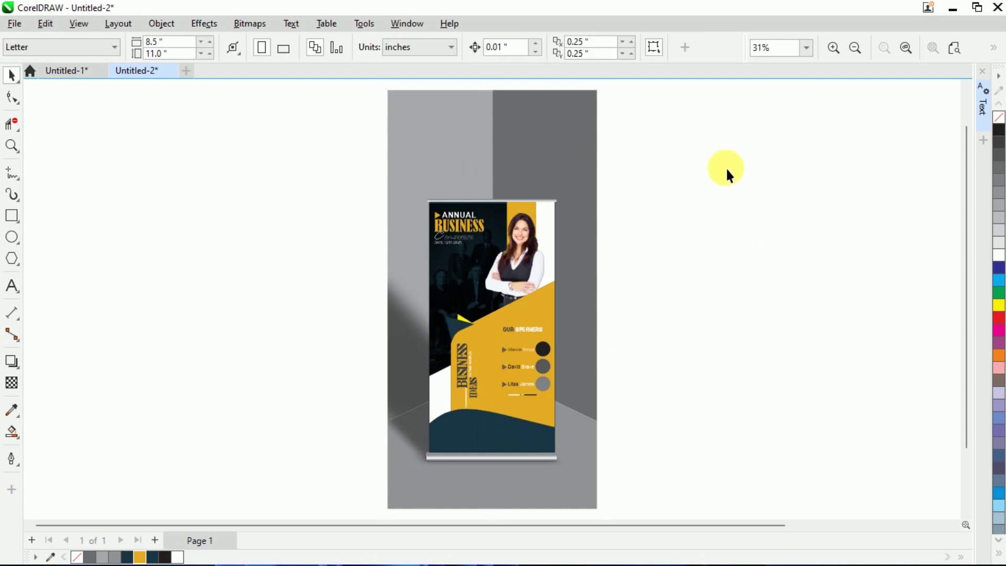